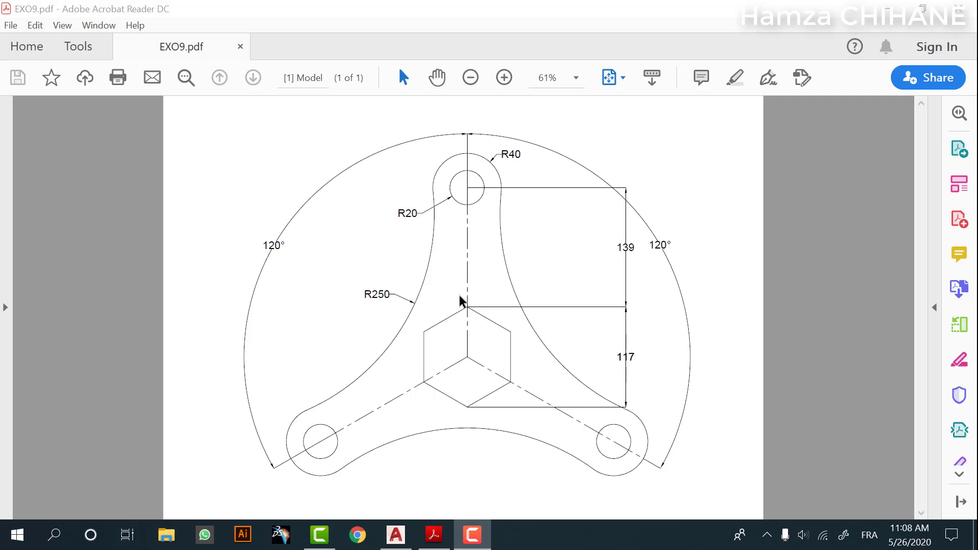
# Switch from the PDF drawing to AutoCAD and draw a six-sided polygon inscribed in a circle of radius 58.5
pyautogui.click(437, 78)
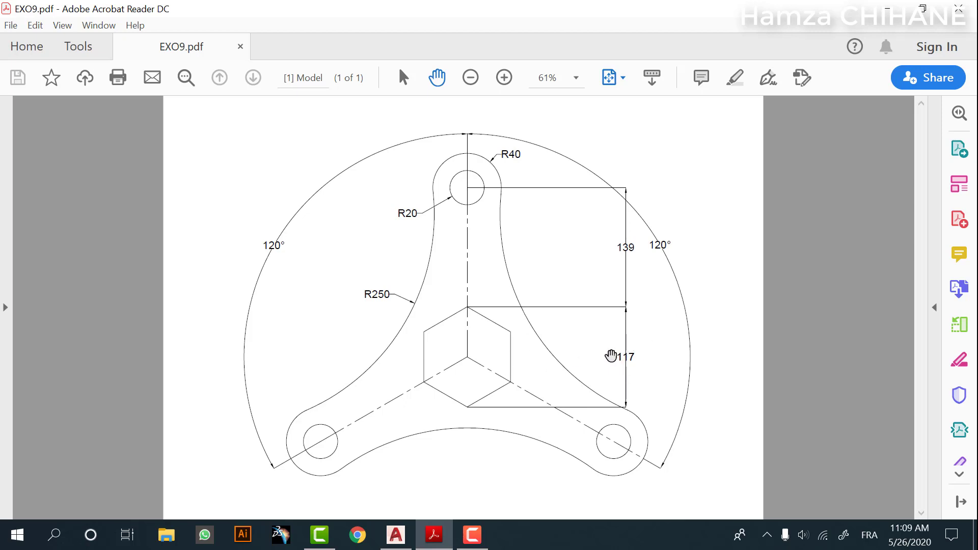
pyautogui.click(396, 535)
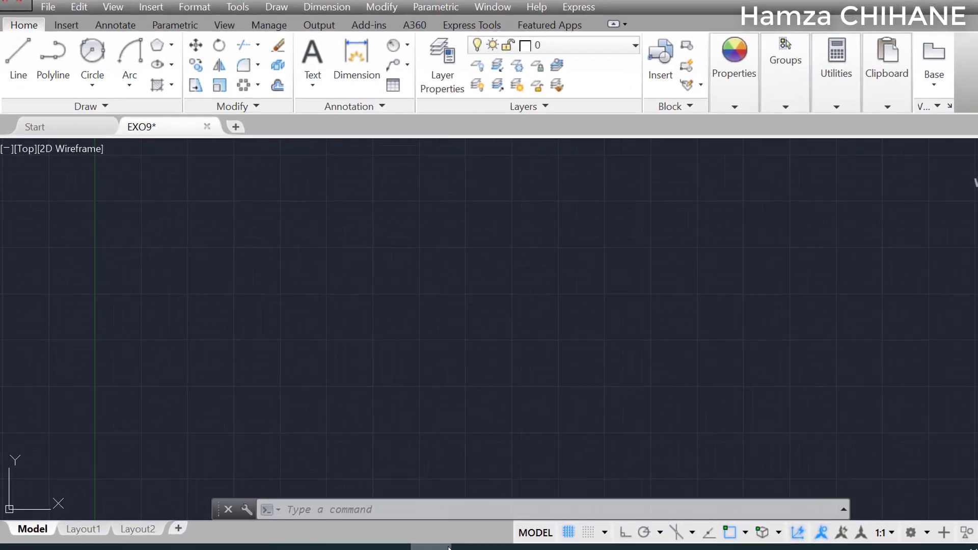
pyautogui.click(190, 24)
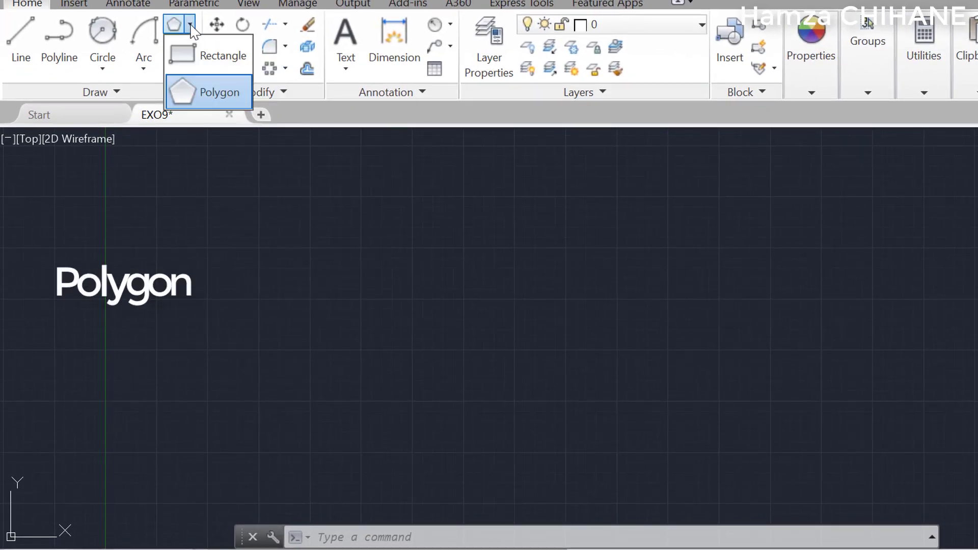
pyautogui.click(235, 95)
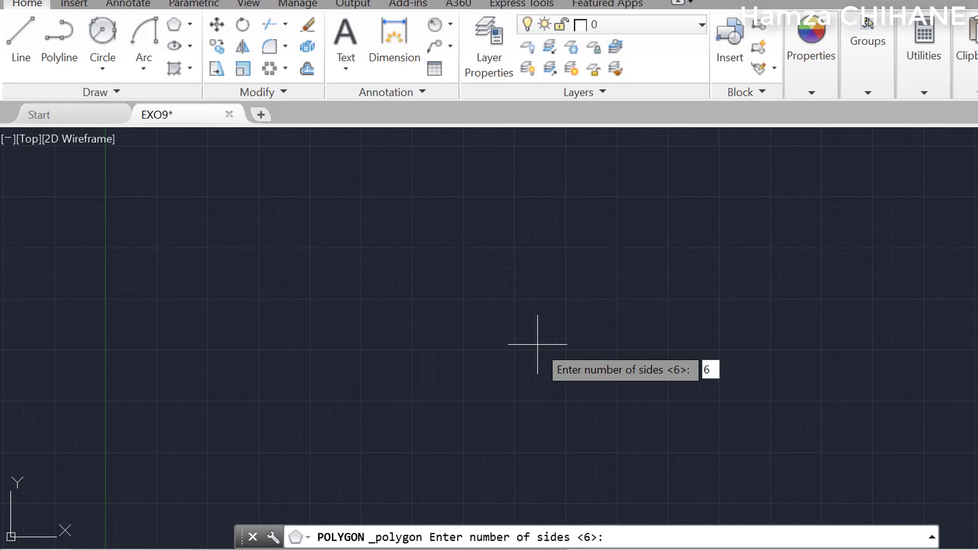
pyautogui.press('Return')
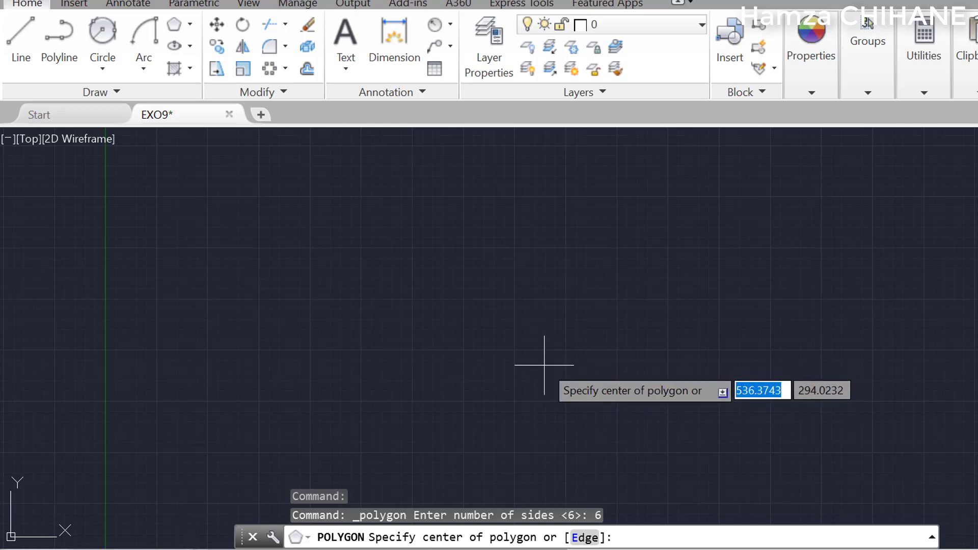
pyautogui.click(545, 365)
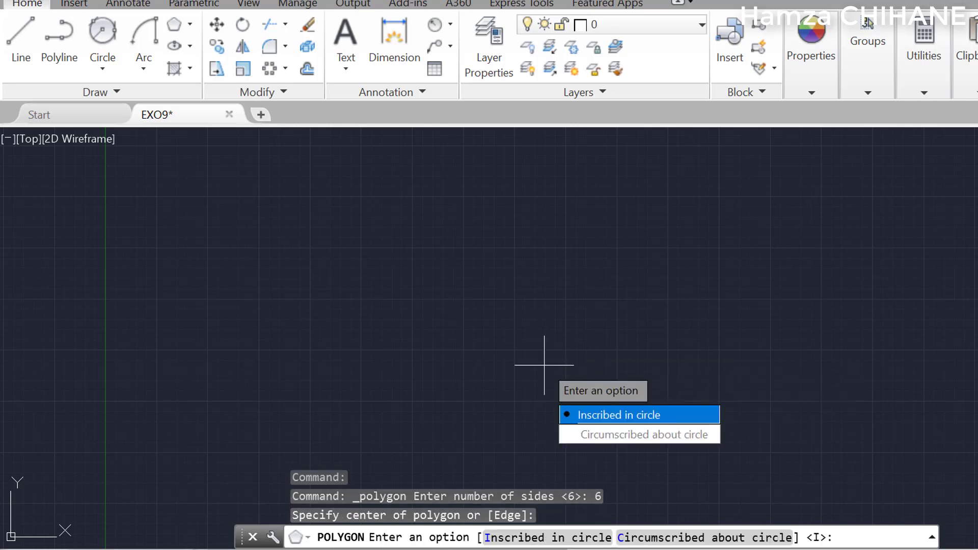
pyautogui.click(577, 416)
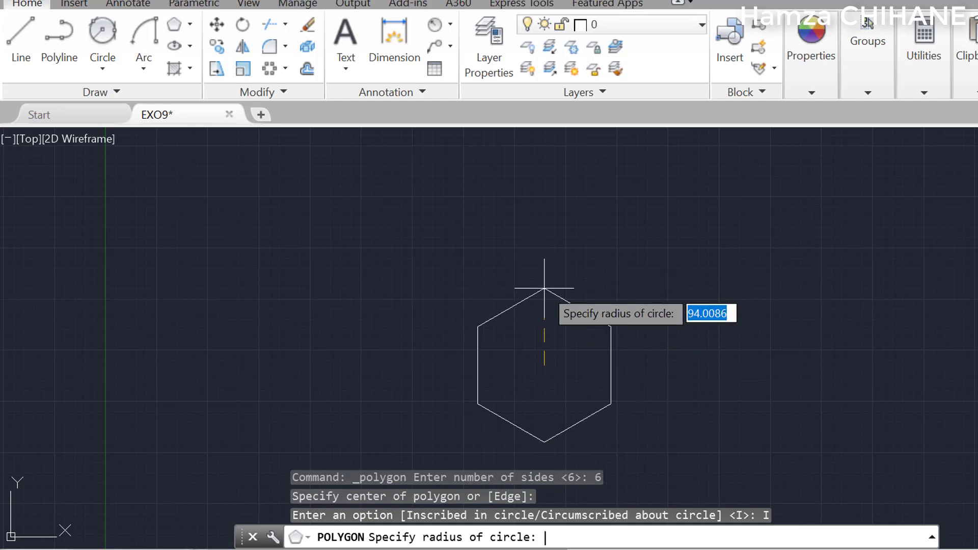
pyautogui.write('58.')
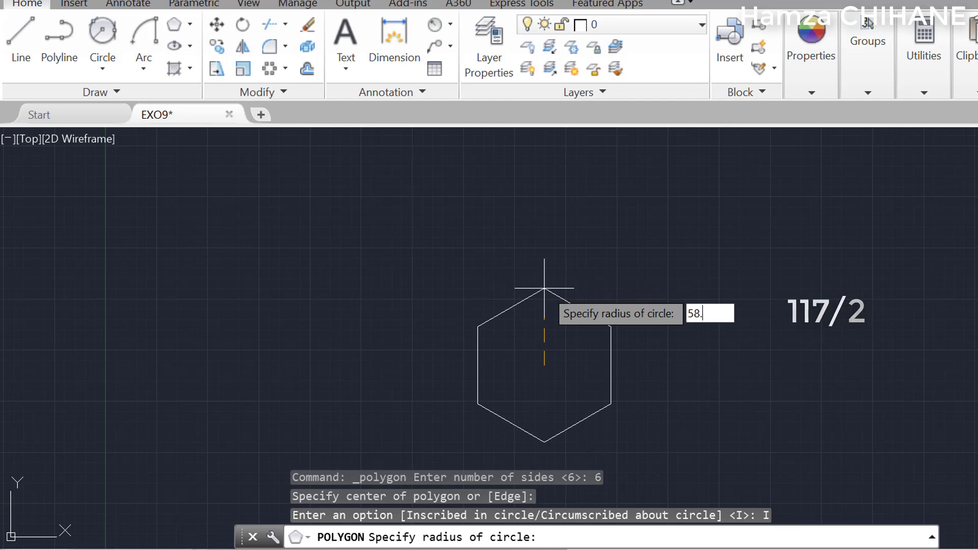
pyautogui.write('5')
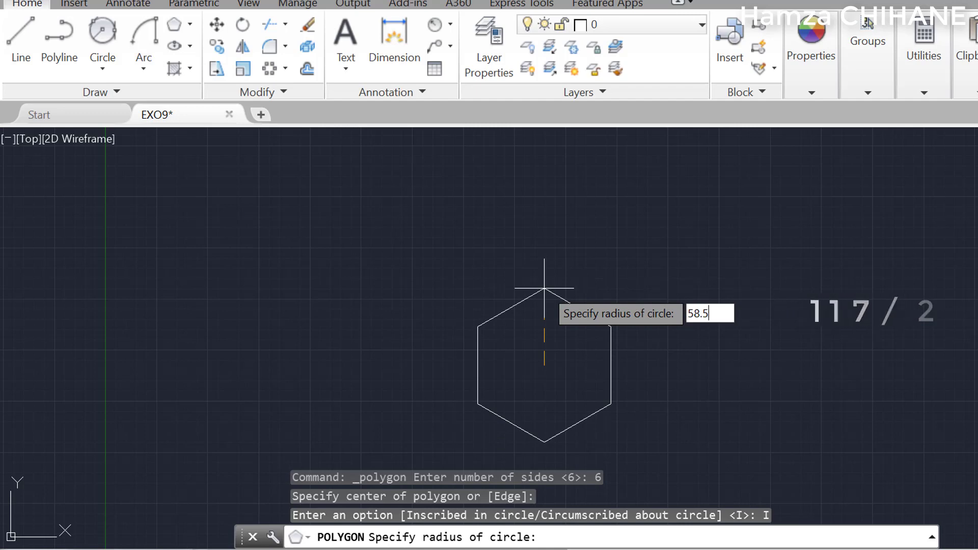
pyautogui.press('Return')
pyautogui.press('Escape')
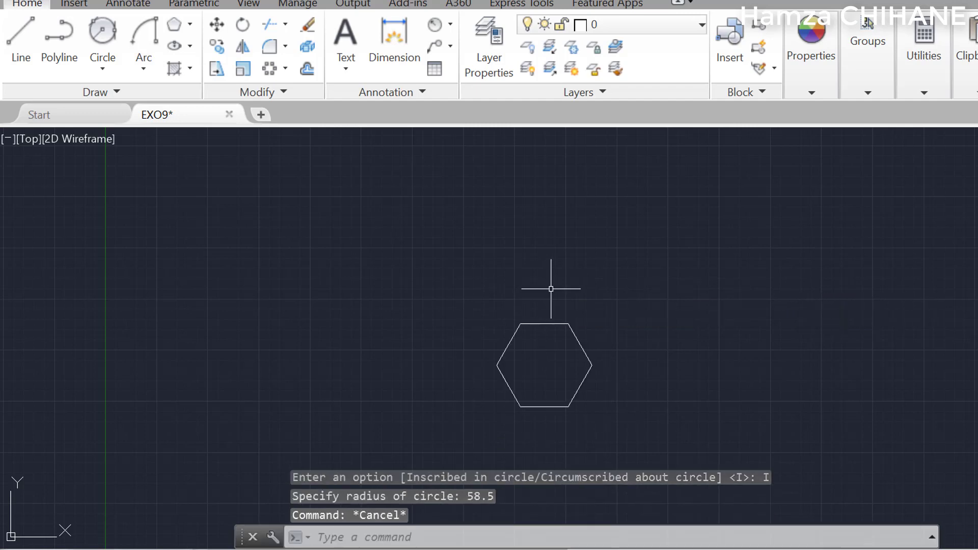
# Turn on Ortho mode and rotate the hexagon 270° about its rightmost vertex so that a vertex points up
pyautogui.scroll(3, 581, 306)
pyautogui.scroll(-1, 627, 319)
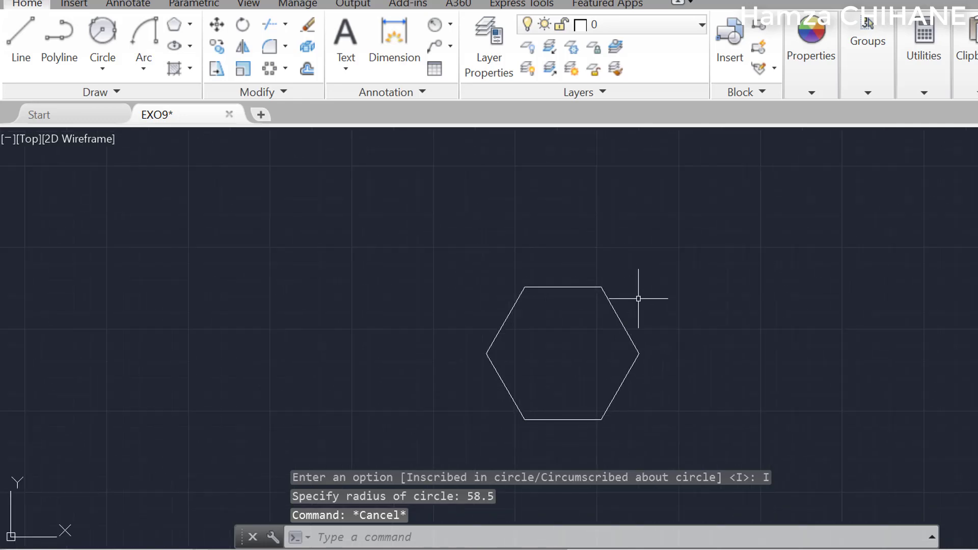
pyautogui.click(676, 256)
pyautogui.moveTo(543, 366); pyautogui.dragTo(489, 428)
pyautogui.click(489, 429)
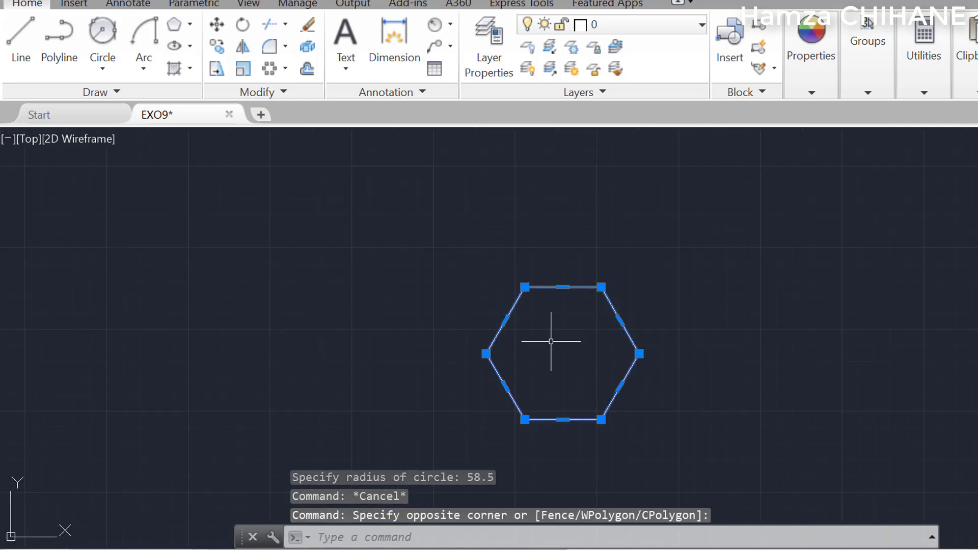
pyautogui.write('RO')
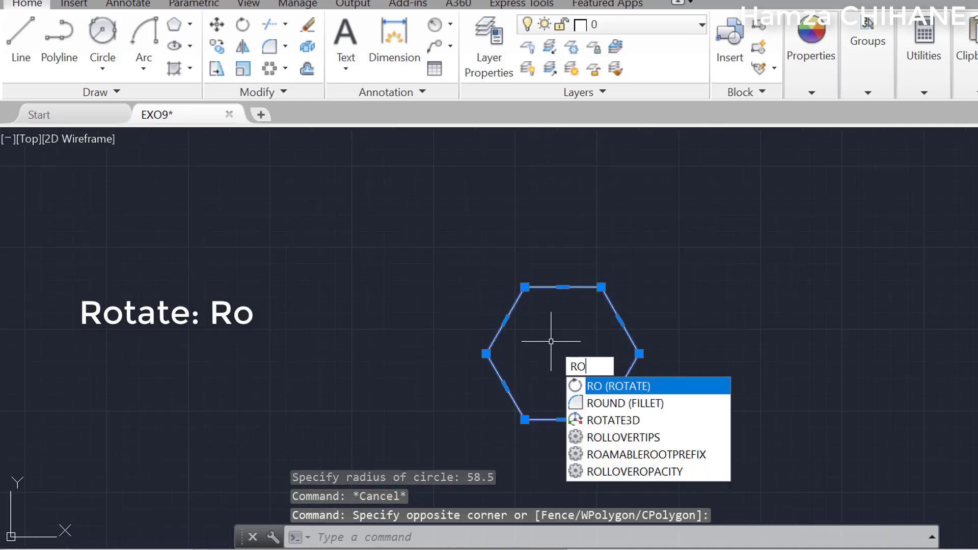
pyautogui.press('Return')
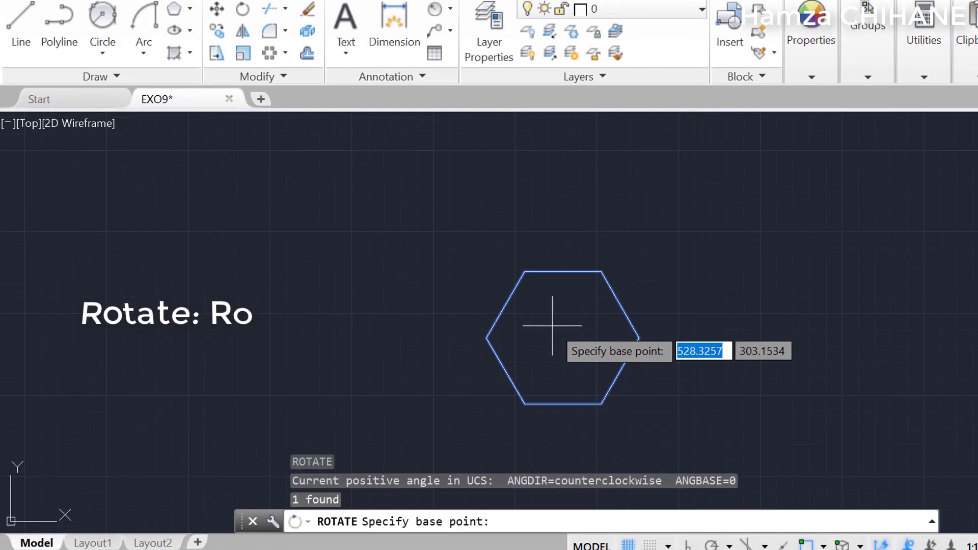
pyautogui.click(691, 535)
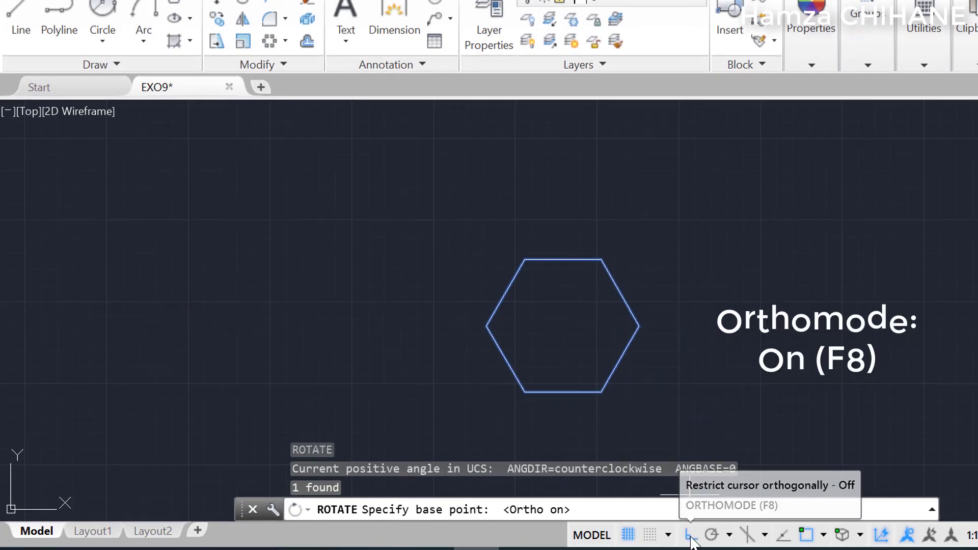
pyautogui.click(638, 326)
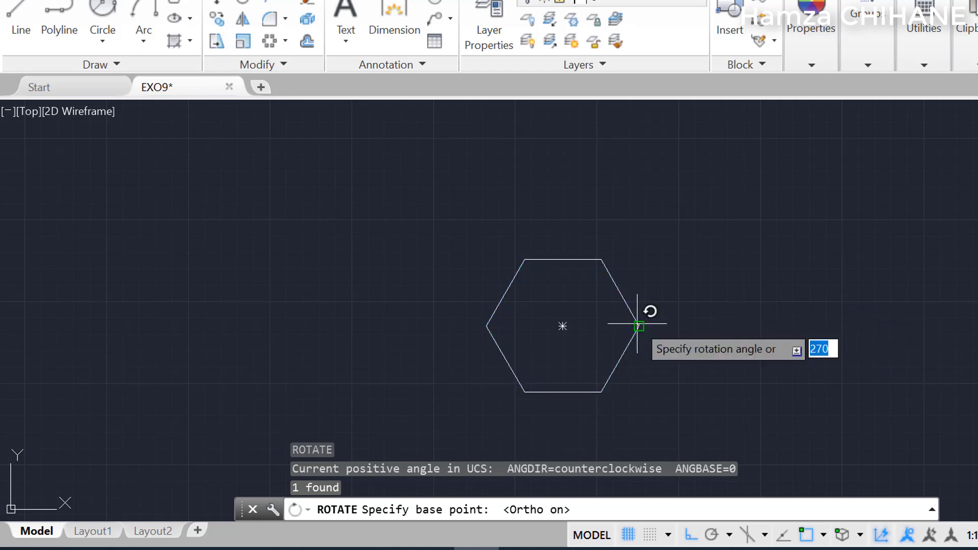
pyautogui.click(640, 387)
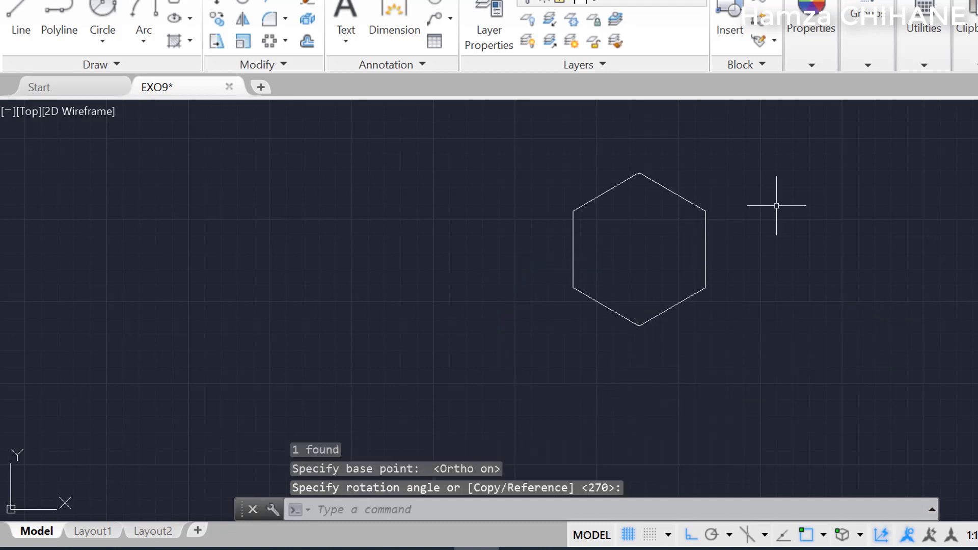
# Check the overall height in EXO9.pdf and place a vertical linear dimension from the hexagon's top vertex to its bottom vertex
pyautogui.moveTo(803, 224); pyautogui.dragTo(722, 293, button='middle')
pyautogui.scroll(-2, 713, 260)
pyautogui.moveTo(708, 249)
pyautogui.mouseDown(button='middle')
pyautogui.moveTo(640, 311)
pyautogui.moveTo(681, 293)
pyautogui.mouseUp(button='middle')
pyautogui.scroll(2, 640, 318)
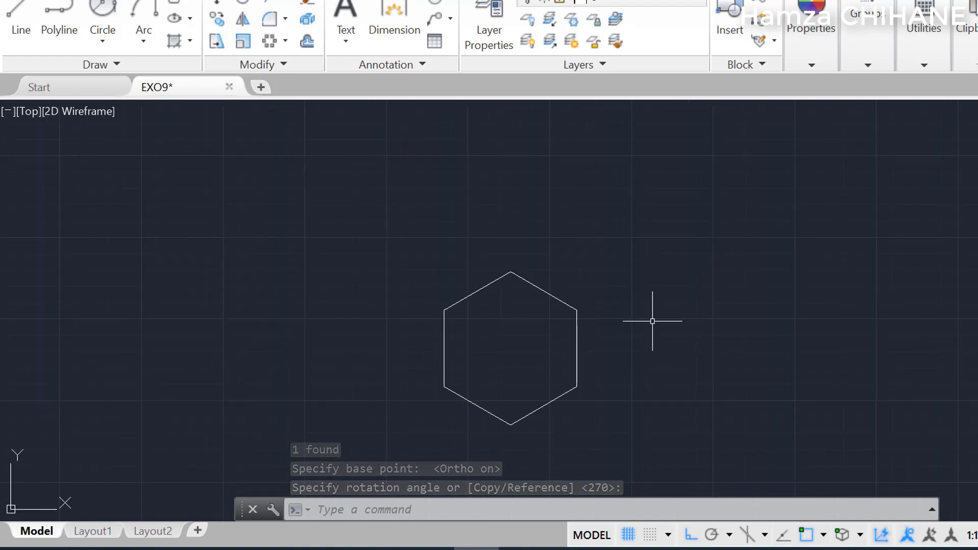
pyautogui.click(520, 549)
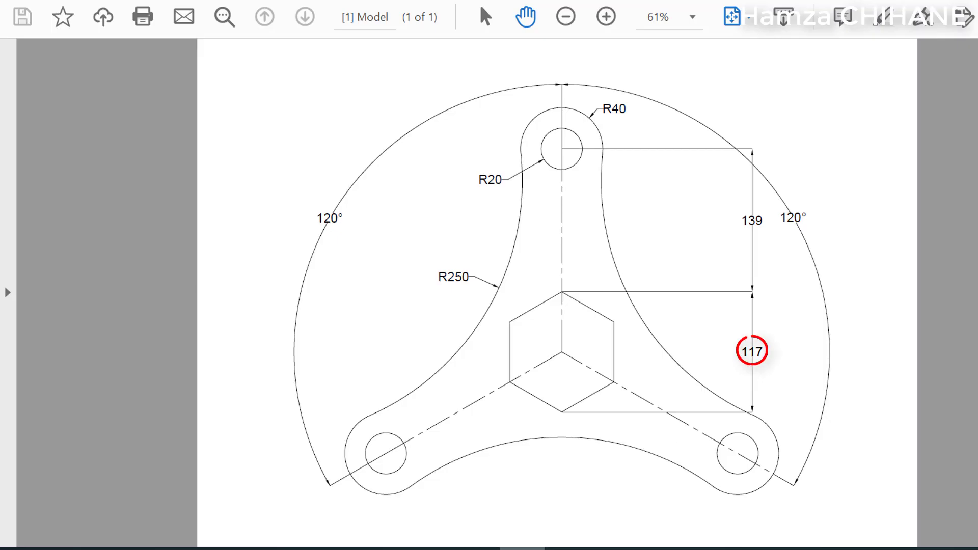
pyautogui.click(478, 548)
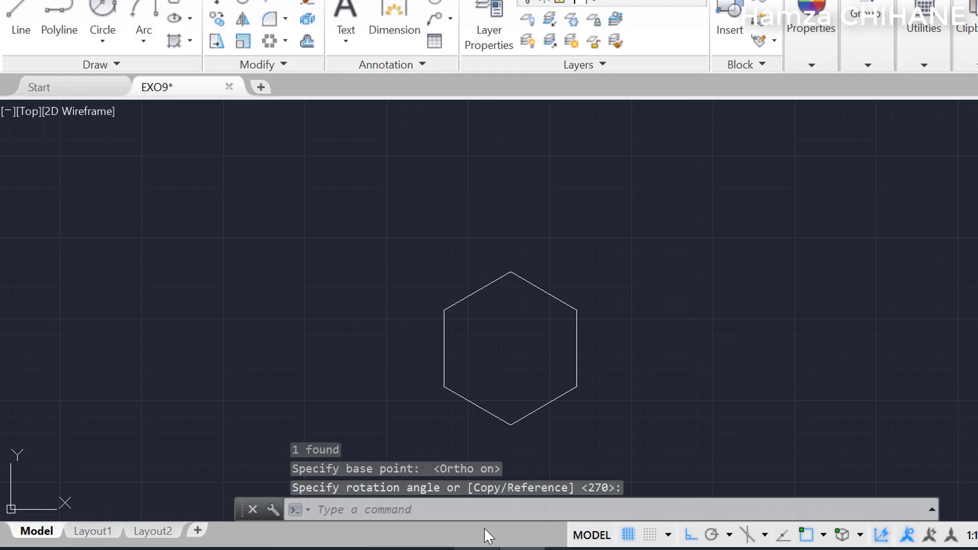
pyautogui.click(450, 6)
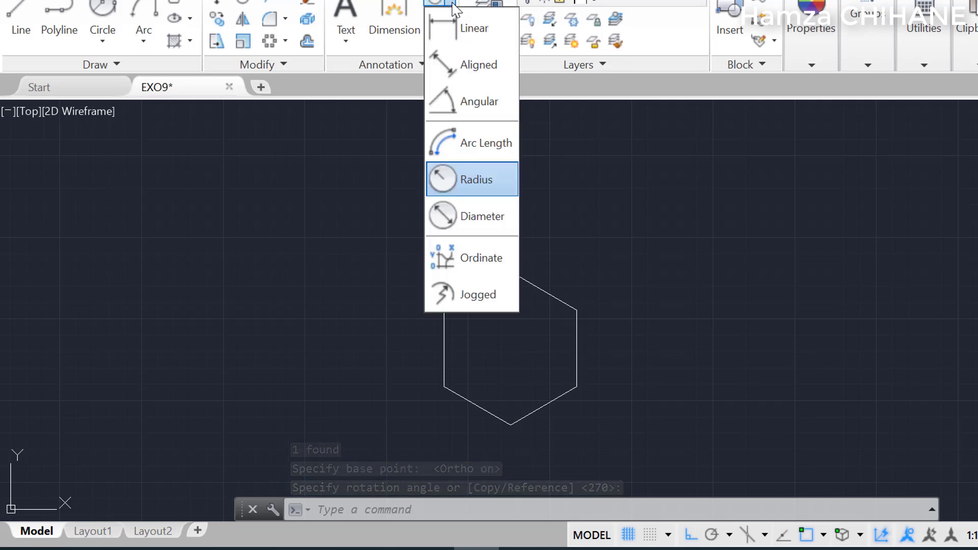
pyautogui.click(461, 27)
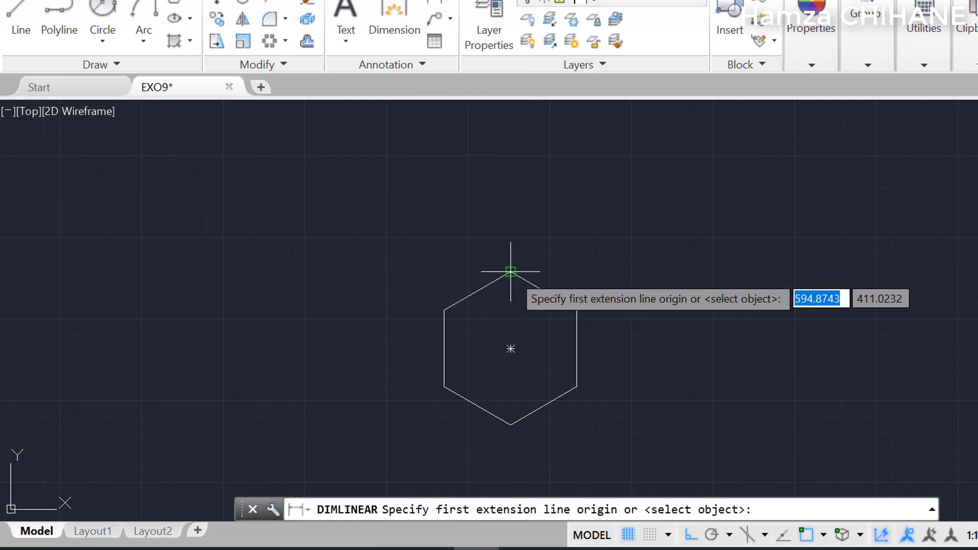
pyautogui.click(510, 272)
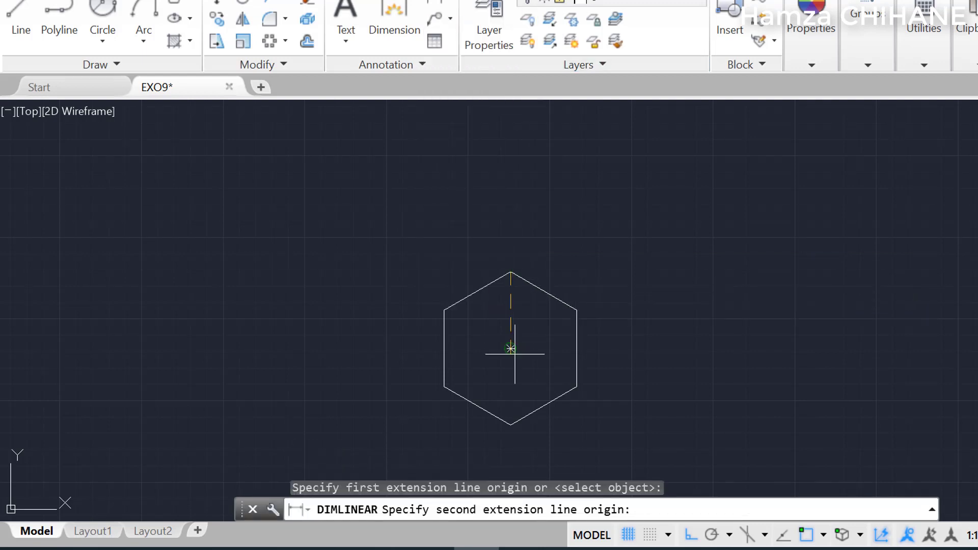
pyautogui.click(511, 424)
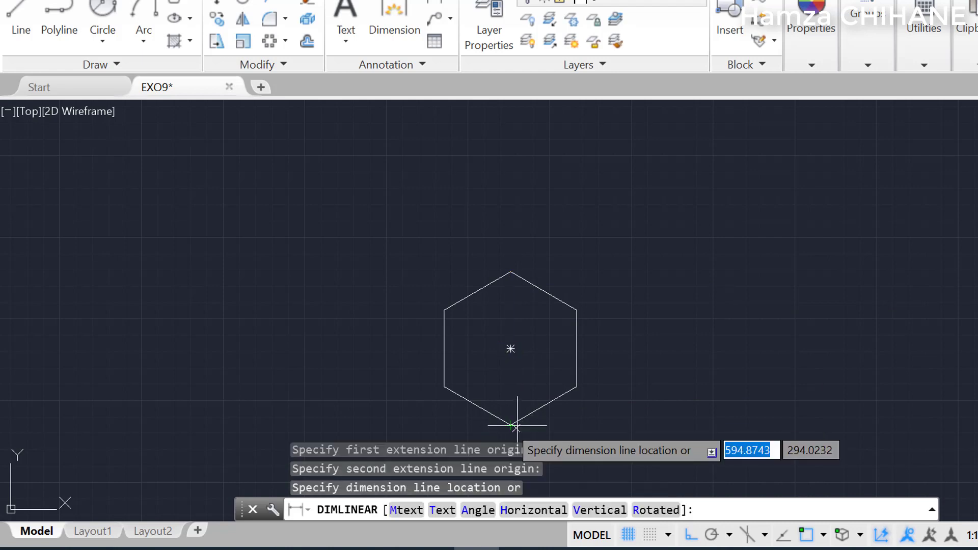
pyautogui.click(658, 406)
# Erase the linear dimension beside the hexagon
pyautogui.click(704, 224)
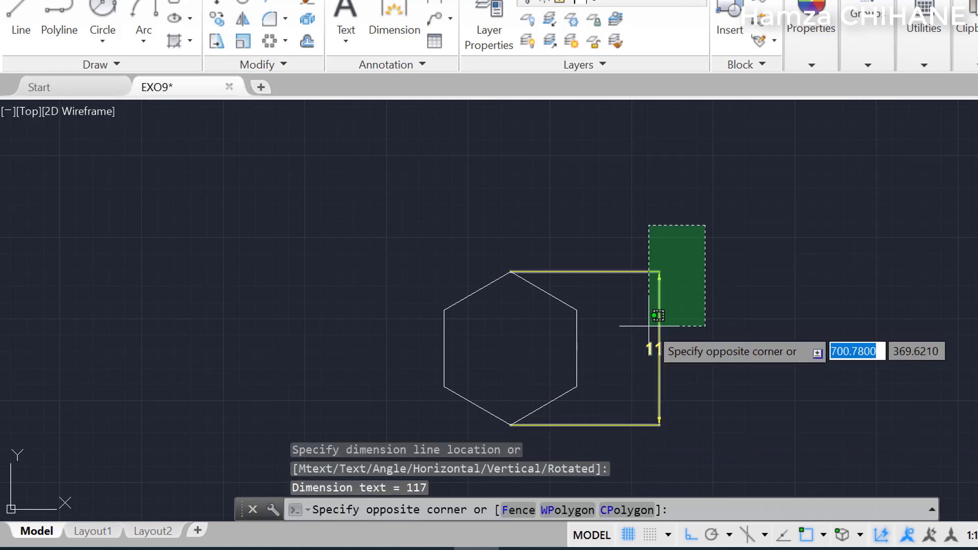
pyautogui.click(636, 353)
pyautogui.press('Delete')
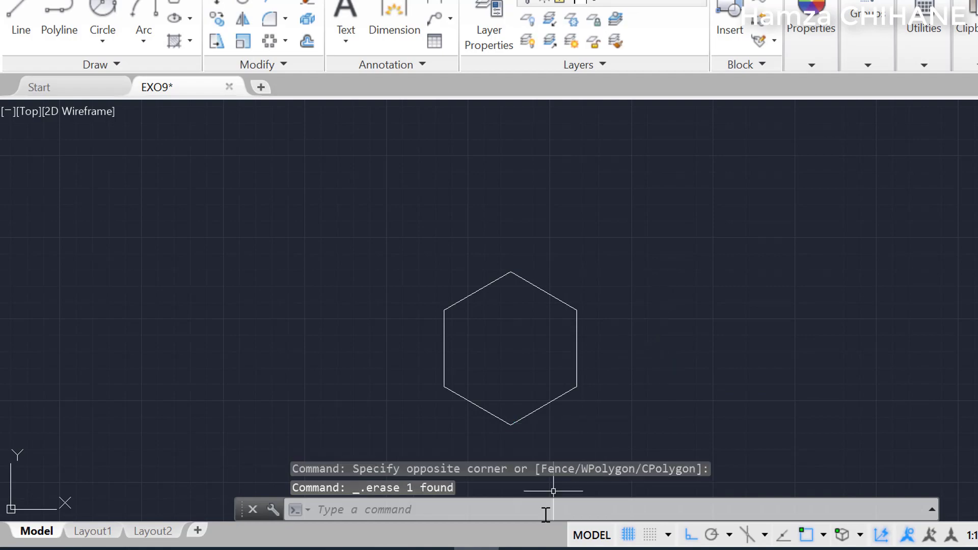
# Consult EXO9.pdf and draw a vertical line 139 units long upward from the hexagon's top vertex
pyautogui.hotkey('alt', 'Tab')
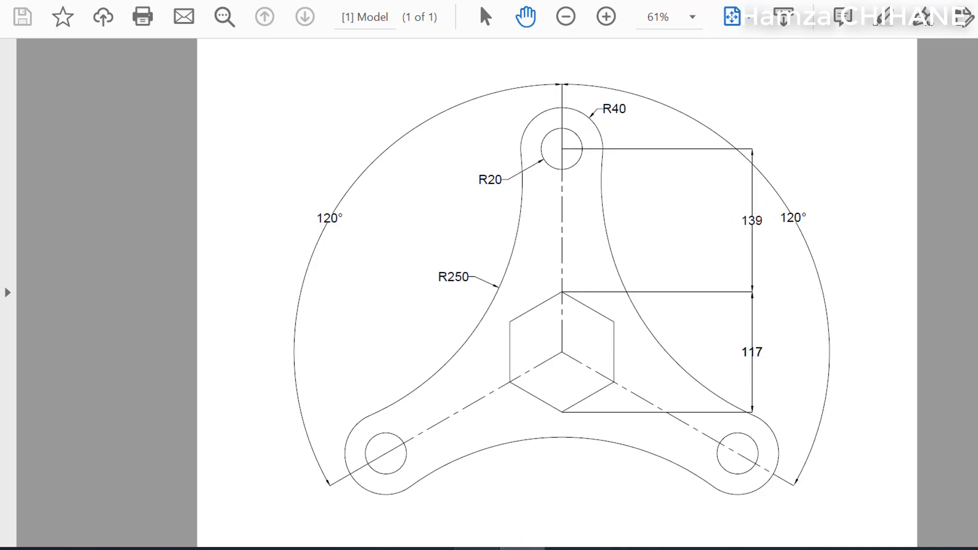
pyautogui.hotkey('alt', 'Tab')
pyautogui.click(20, 51)
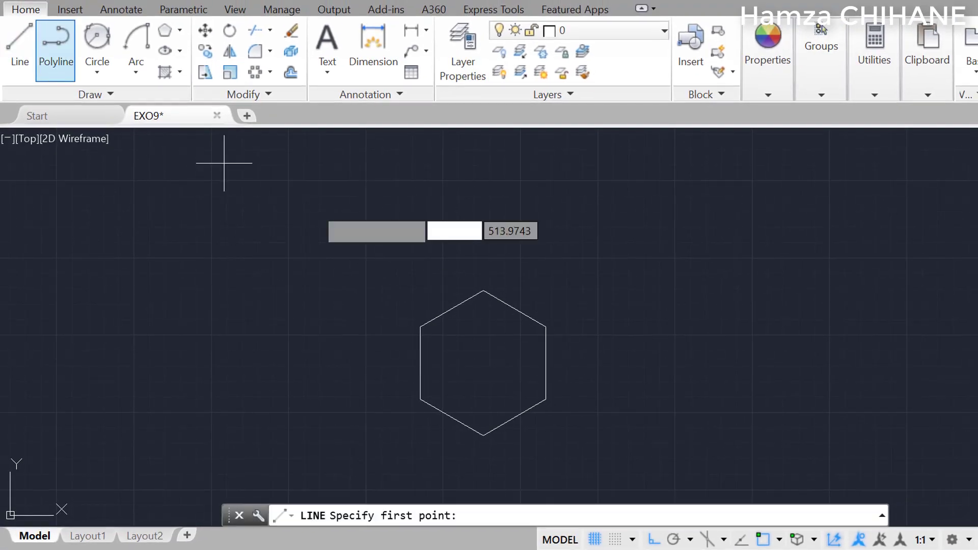
pyautogui.click(483, 291)
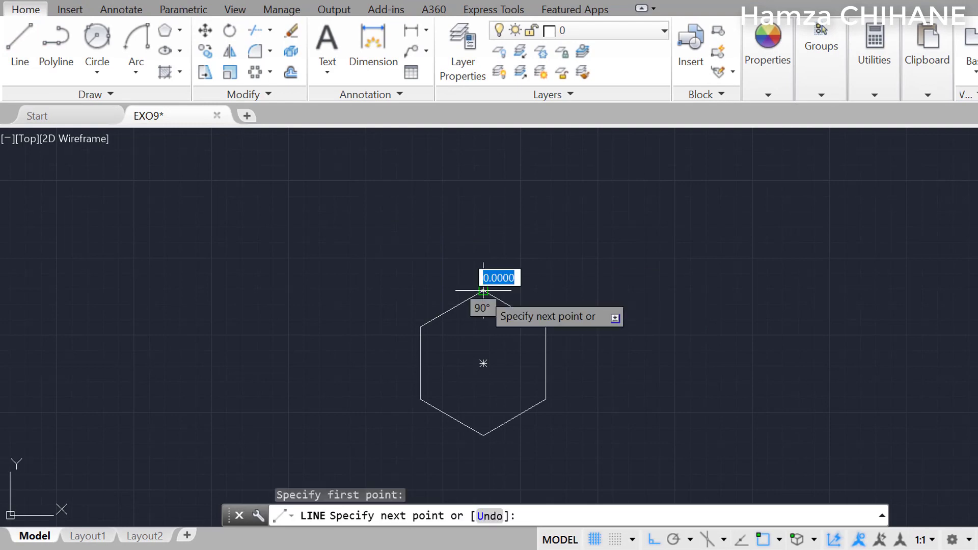
pyautogui.scroll(-2, 492, 191)
pyautogui.moveTo(488, 192); pyautogui.dragTo(475, 282, button='middle')
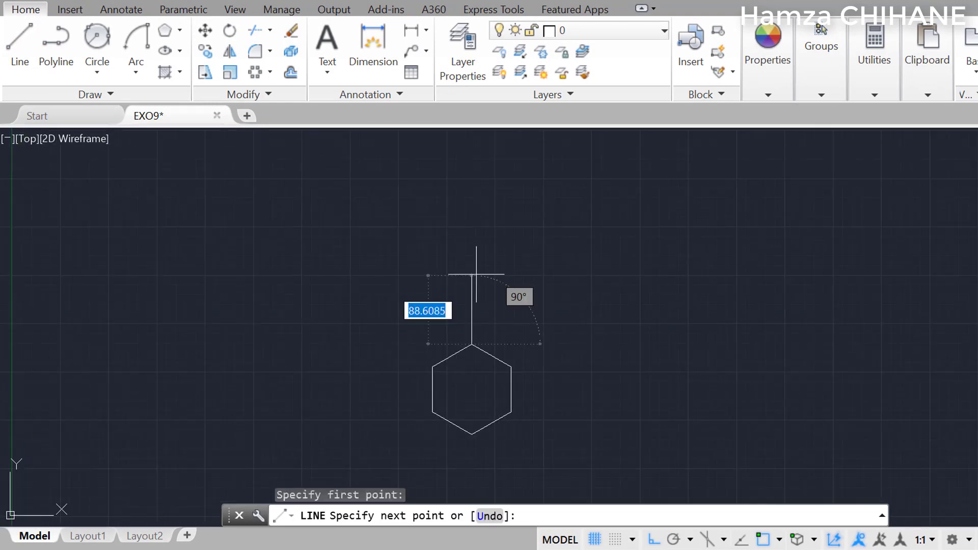
pyautogui.write('139')
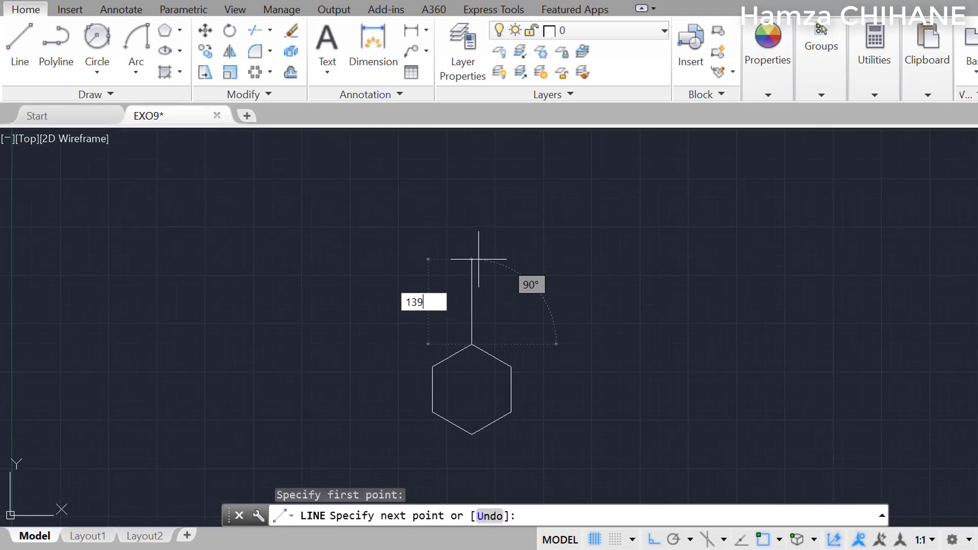
pyautogui.press('Return')
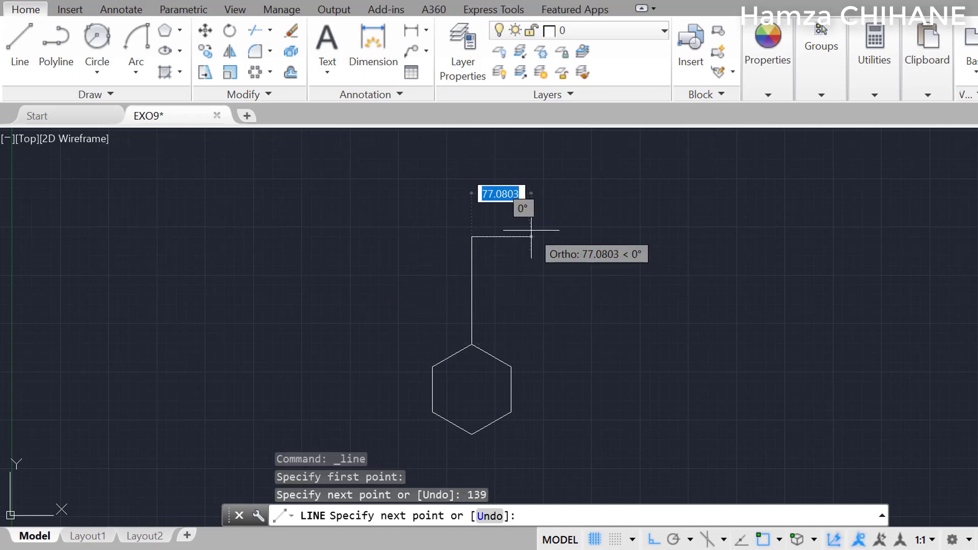
pyautogui.press('Escape')
# Consult EXO9.pdf for the circle radii and draw a circle of radius 20 centred on the vertical line's upper end
pyautogui.hotkey('alt', 'Tab')
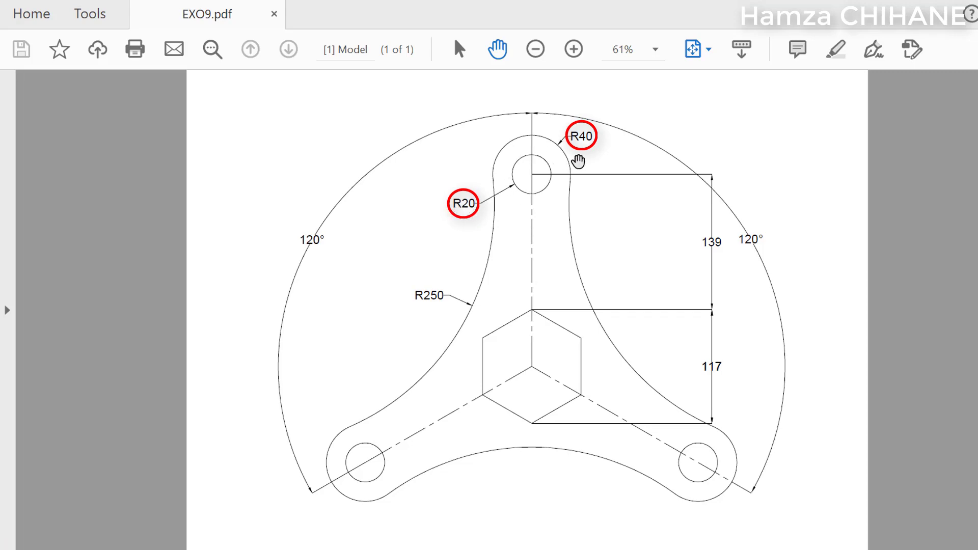
pyautogui.hotkey('alt', 'Tab')
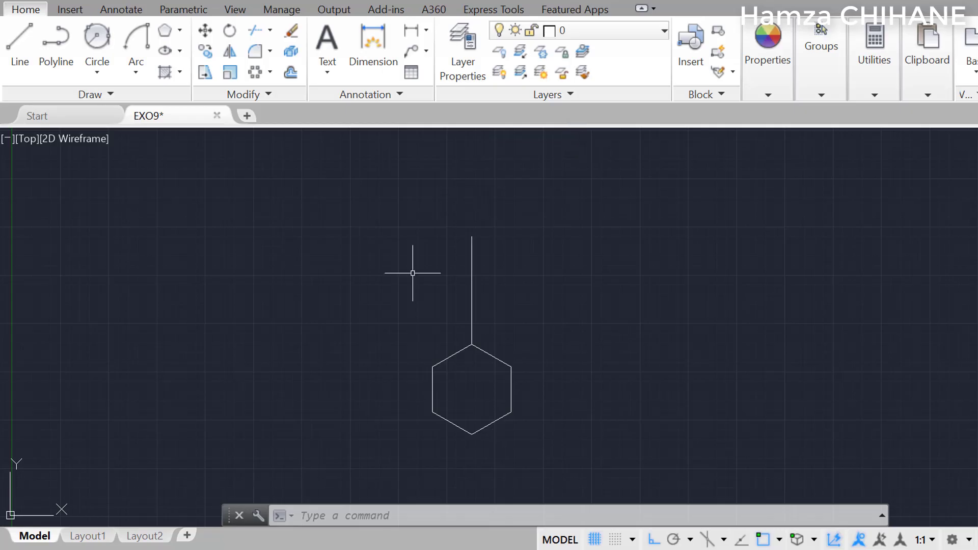
pyautogui.click(97, 71)
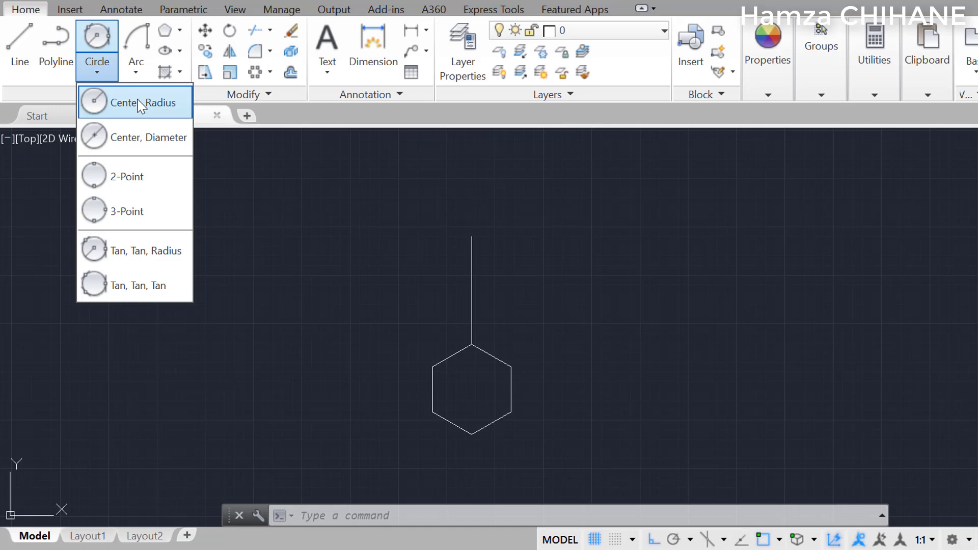
pyautogui.click(141, 103)
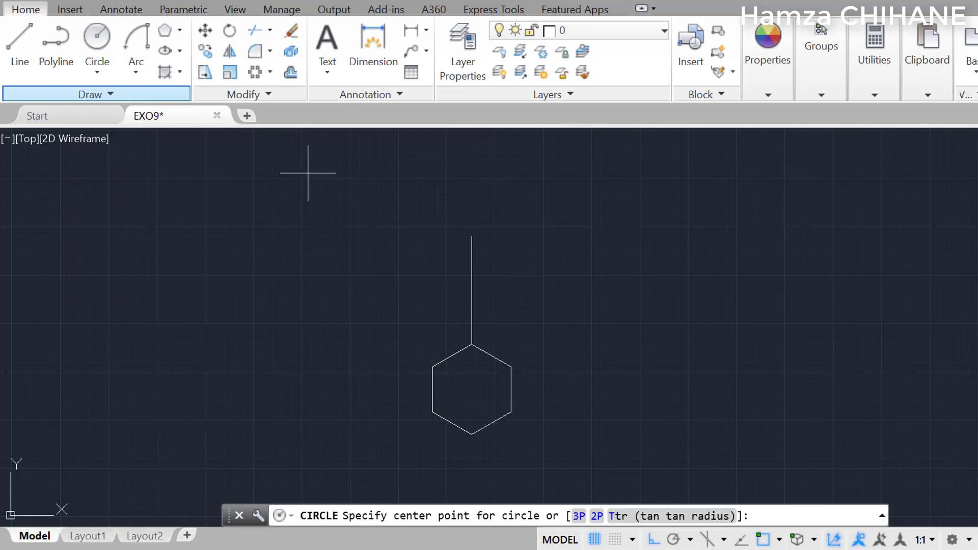
pyautogui.click(472, 236)
pyautogui.write('20')
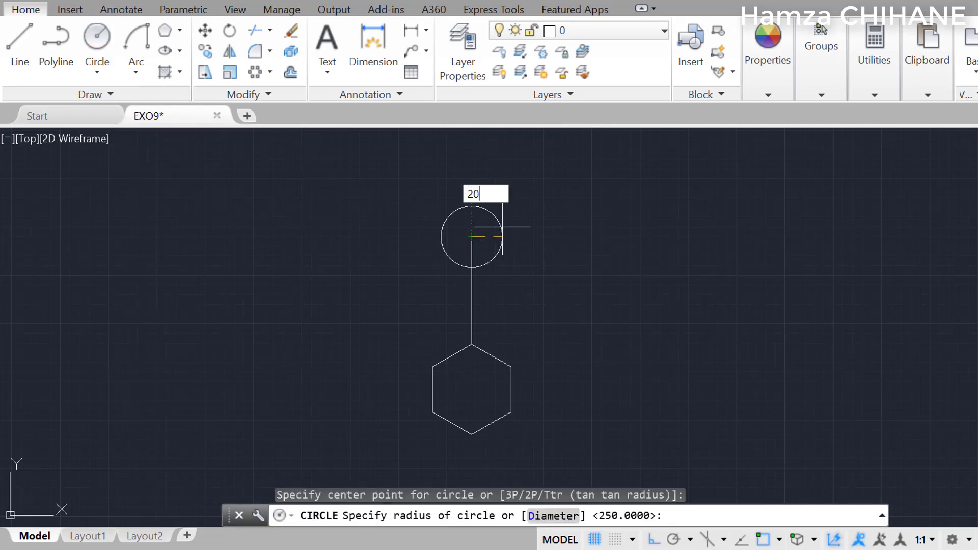
pyautogui.press('Return')
# Draw a concentric circle of radius 40 around the small circle at the vertical line's upper end
pyautogui.press('Return')
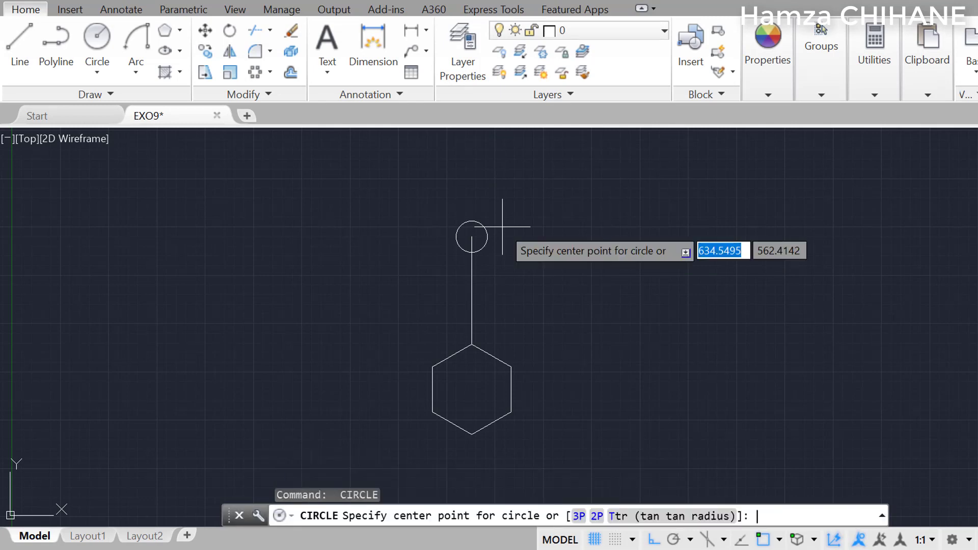
pyautogui.click(471, 236)
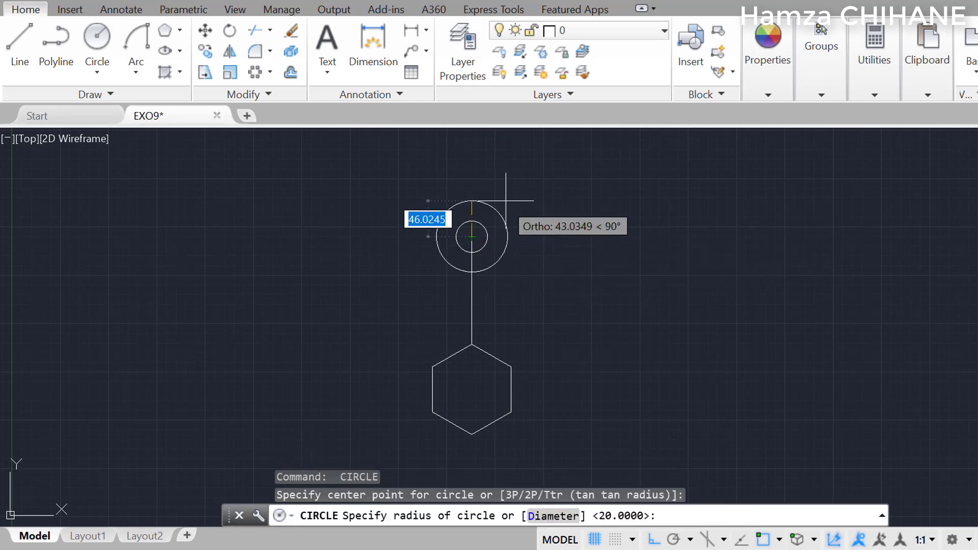
pyautogui.write('40')
pyautogui.press('Return')
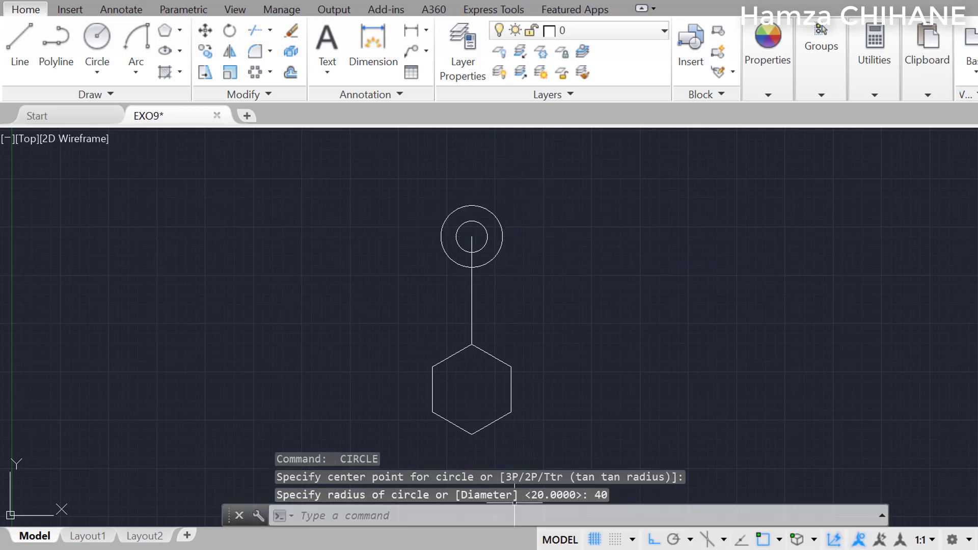
pyautogui.click(514, 548)
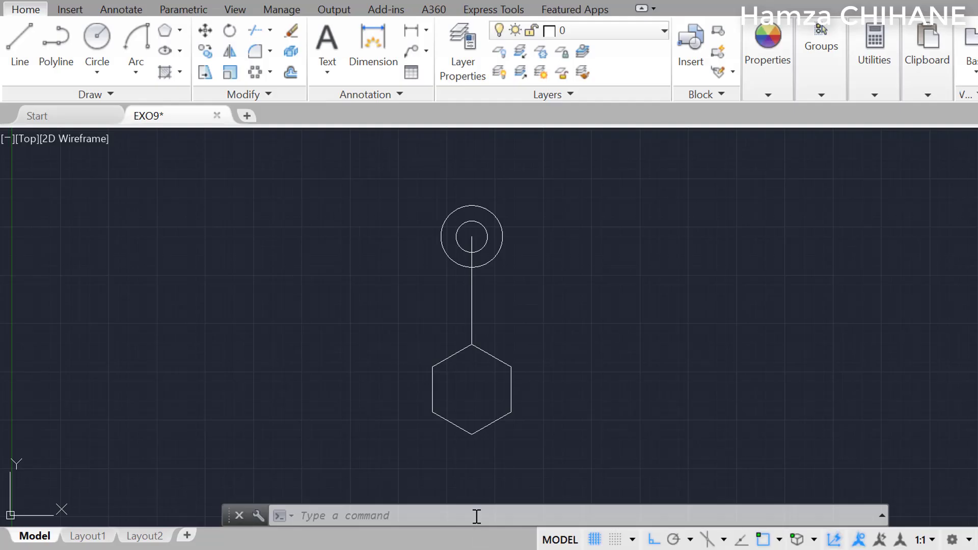
# Start a polar array of the two circles and the vertical line around the hexagon's centre
pyautogui.click(546, 165)
pyautogui.click(397, 296)
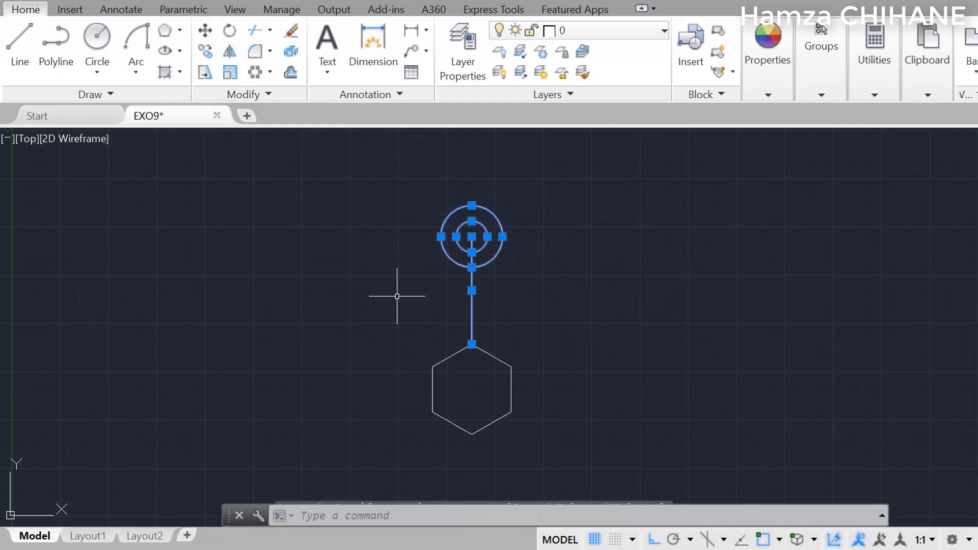
pyautogui.click(271, 72)
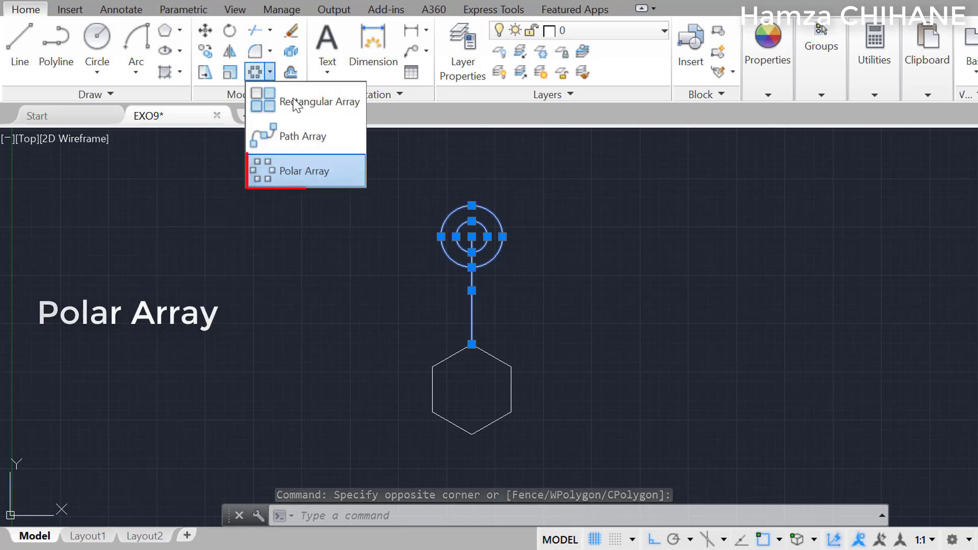
pyautogui.click(337, 173)
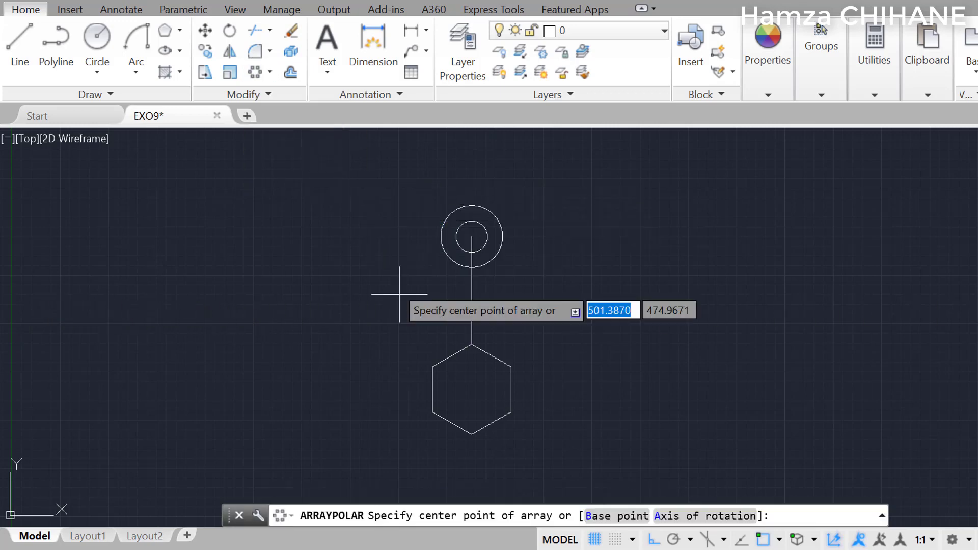
pyautogui.click(472, 389)
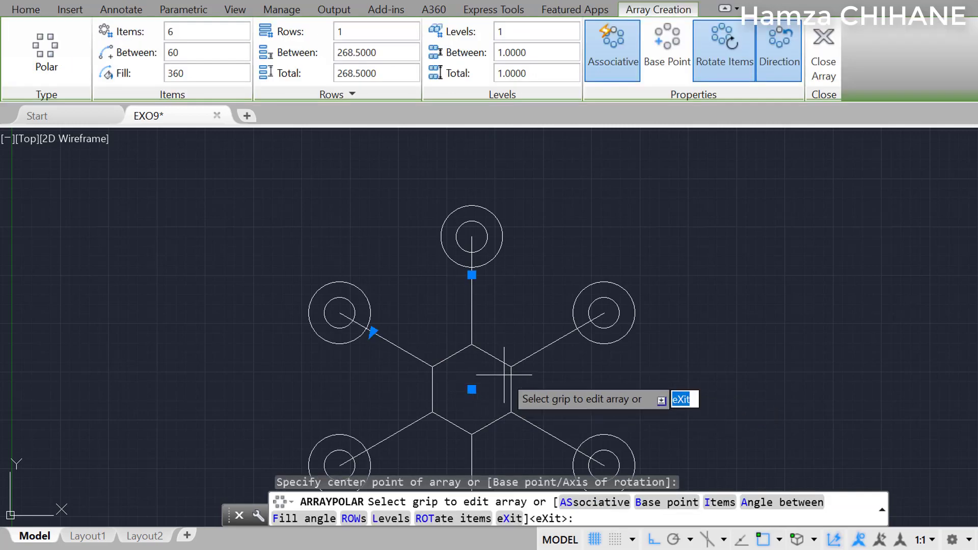
# Set the polar array to 3 items over the full 360° and finish it
pyautogui.moveTo(507, 370); pyautogui.dragTo(534, 306, button='middle')
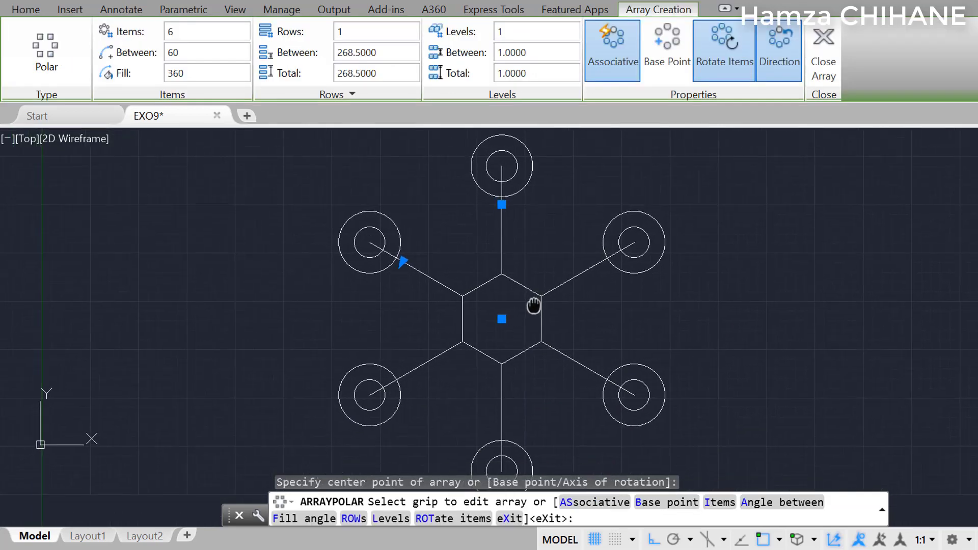
pyautogui.click(205, 35)
pyautogui.write('3')
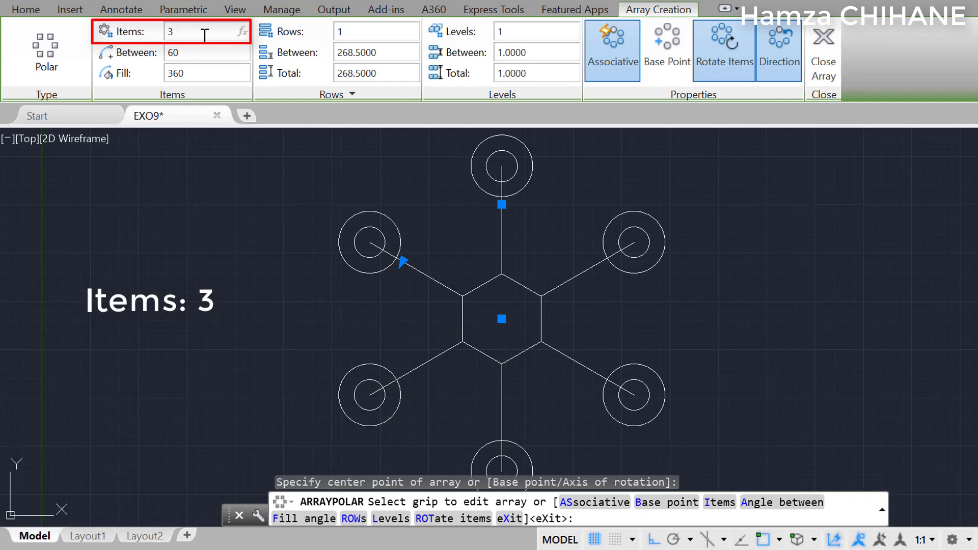
pyautogui.press('Return')
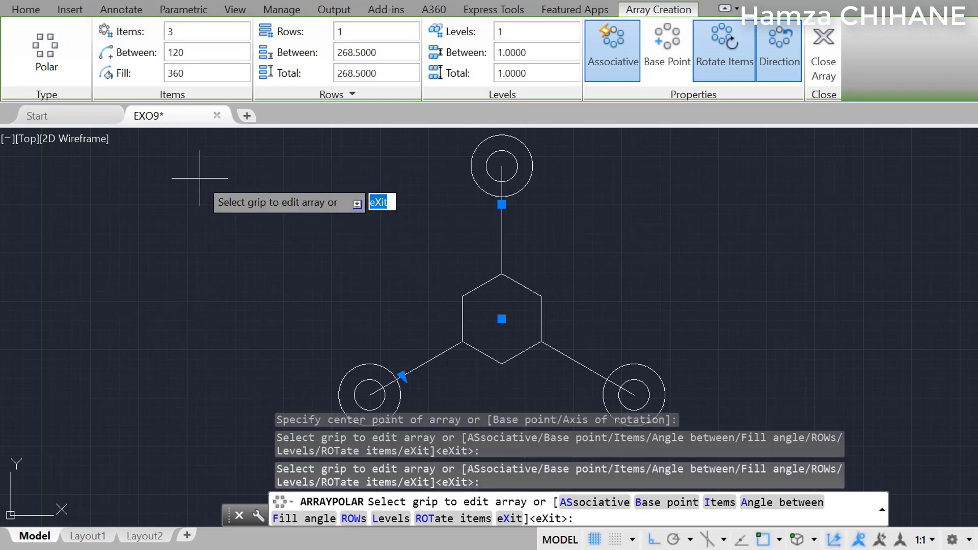
pyautogui.press('Escape')
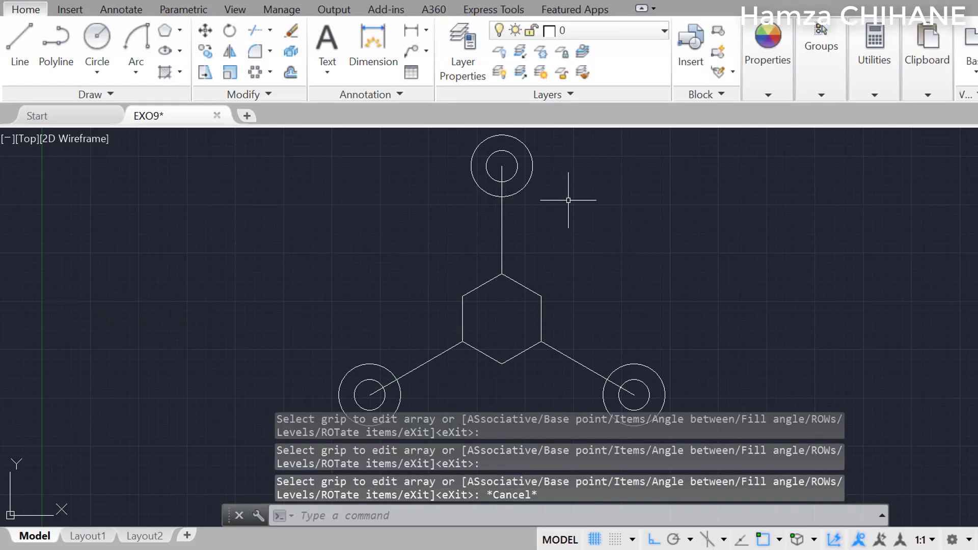
# Explode the three-armed polar array into separate lines and circles
pyautogui.scroll(-2, 615, 250)
pyautogui.middleClick(616, 250)
pyautogui.scroll(2, 615, 249)
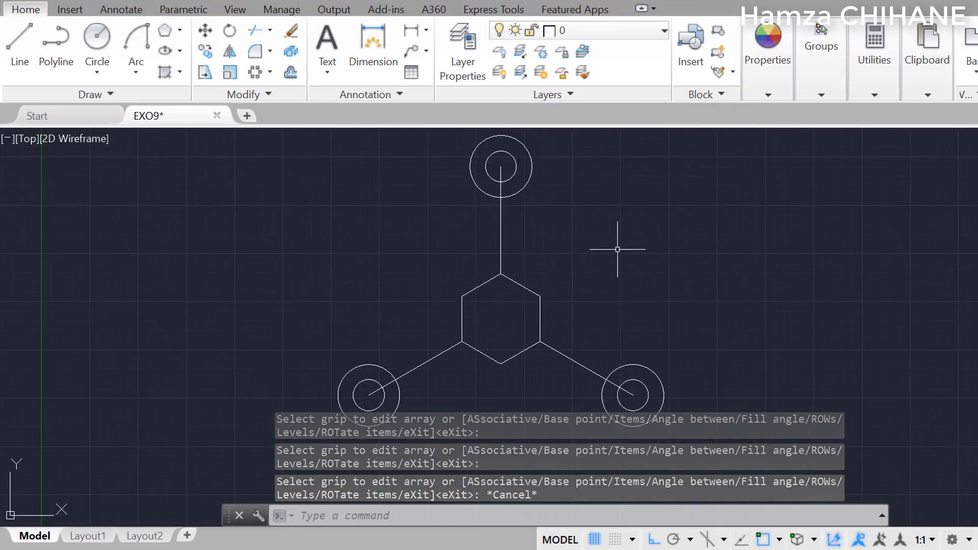
pyautogui.moveTo(622, 249); pyautogui.dragTo(653, 260, button='middle')
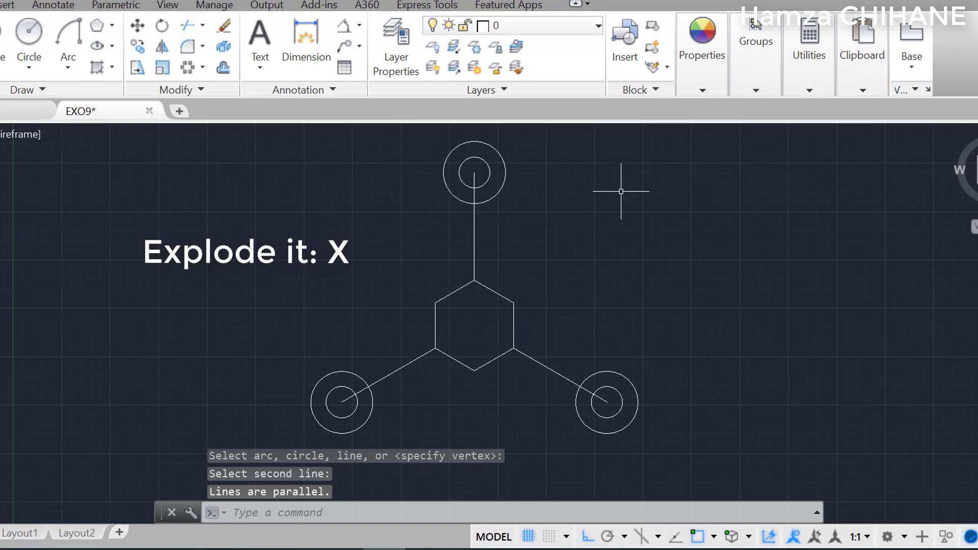
pyautogui.write('X')
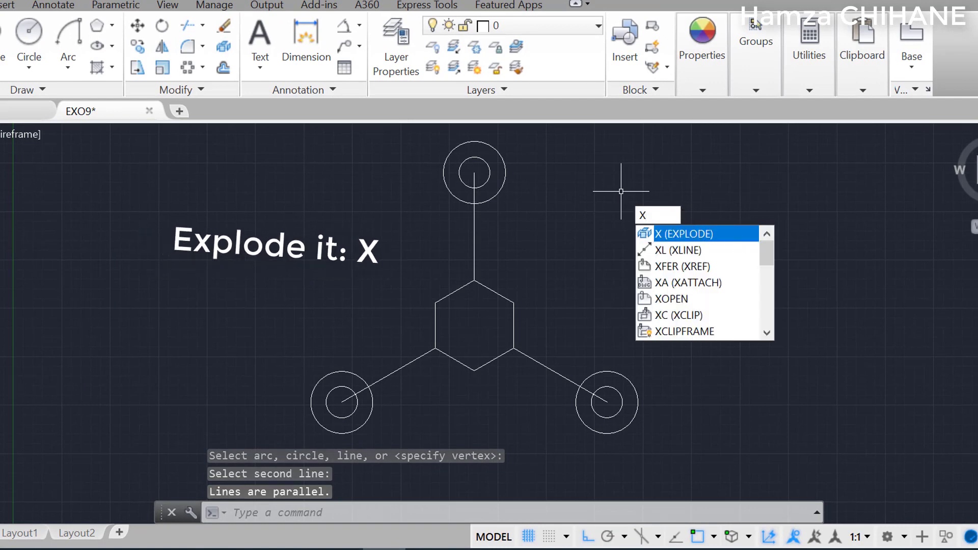
pyautogui.press('Return')
pyautogui.click(500, 188)
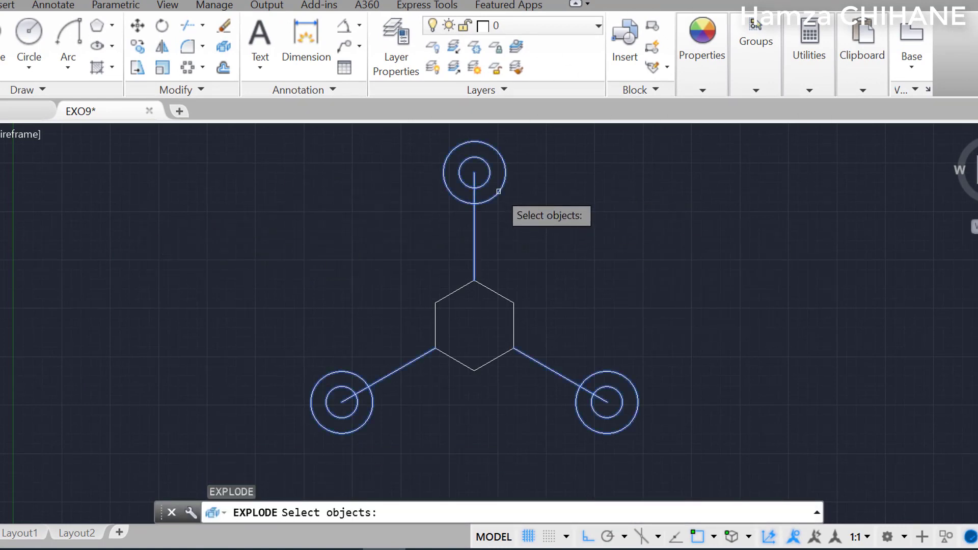
pyautogui.press('Return')
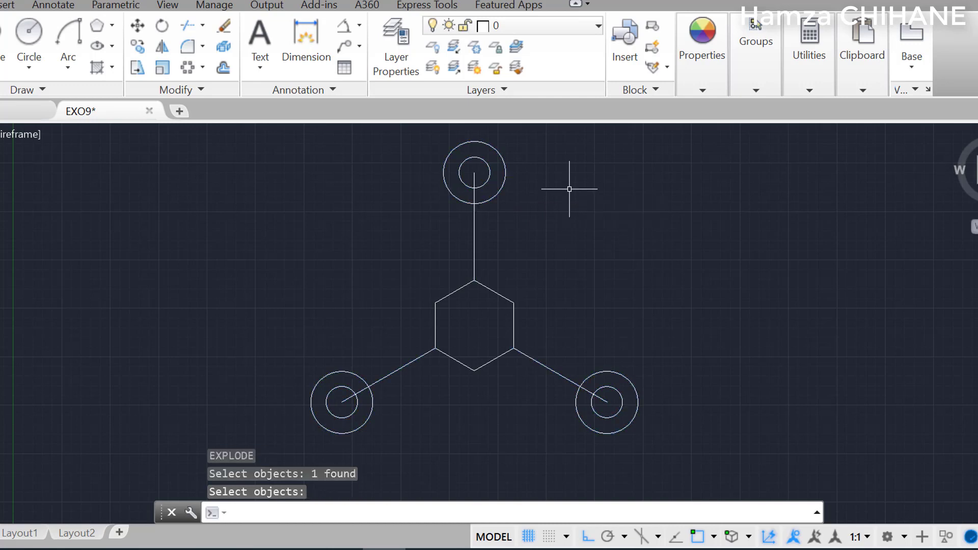
# Place an angular dimension between the vertical line and the lower-left arm line, with its arc outside the hexagon
pyautogui.click(342, 33)
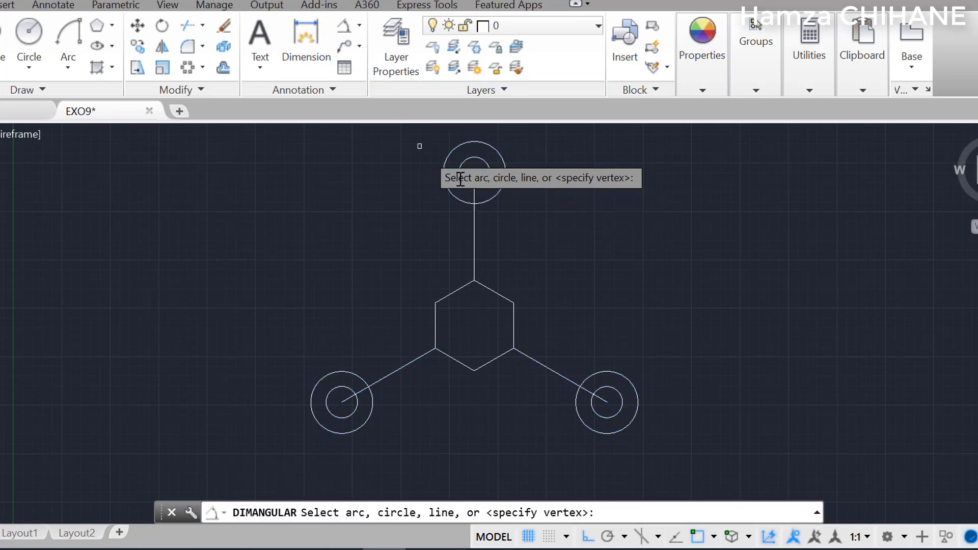
pyautogui.click(475, 213)
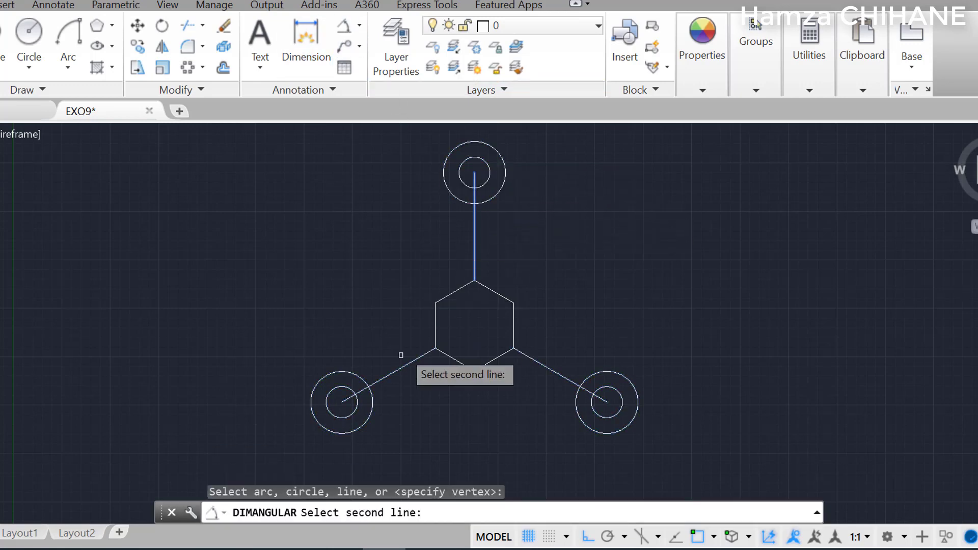
pyautogui.click(393, 371)
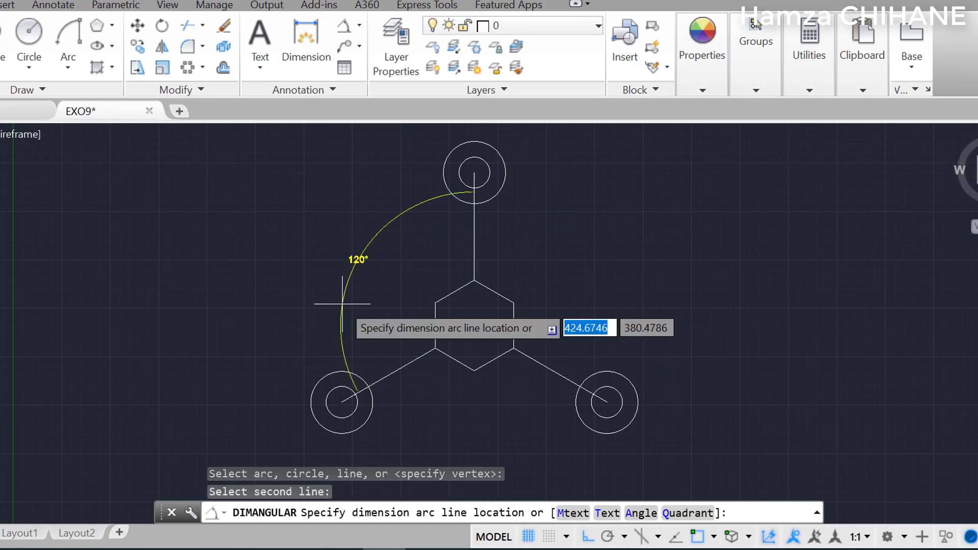
pyautogui.click(334, 218)
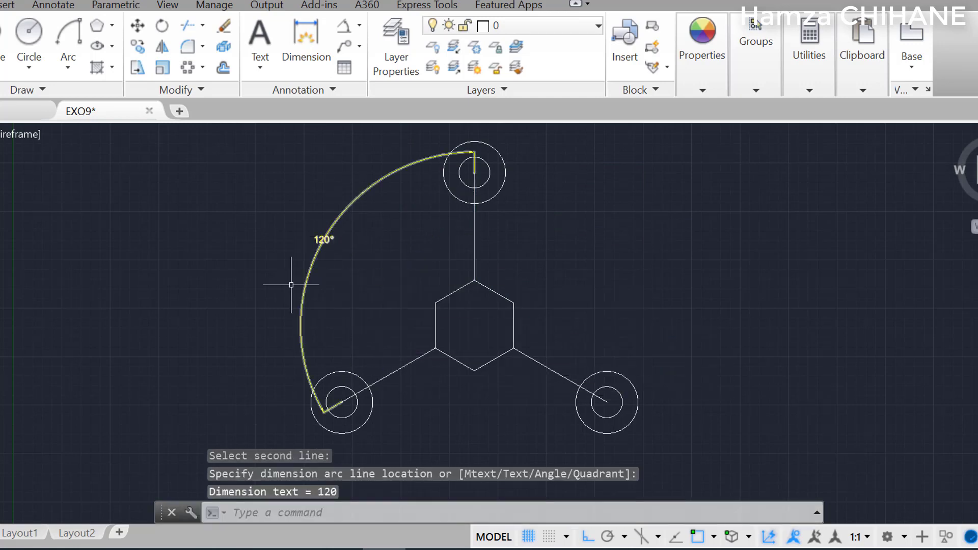
pyautogui.click(363, 163)
pyautogui.click(306, 264)
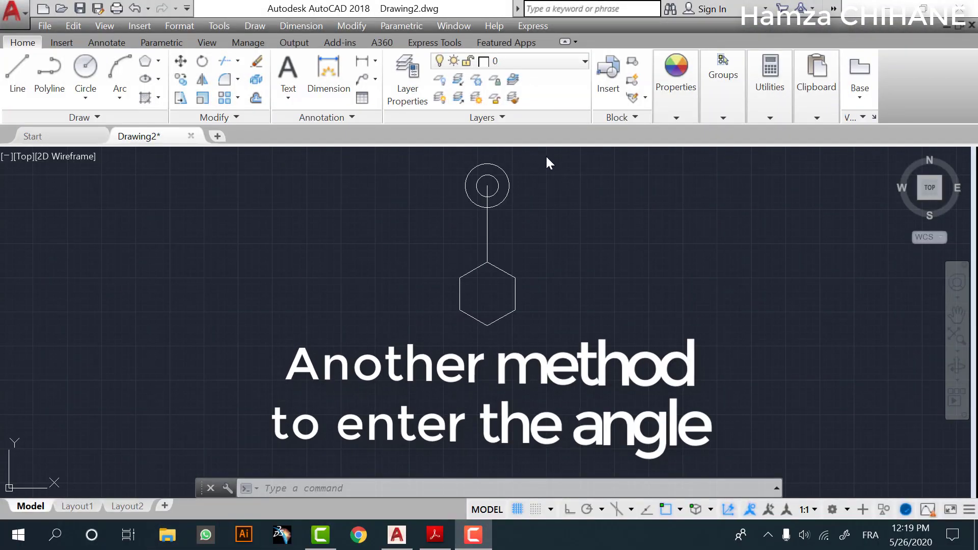
# In Drawing2, polar array the two circles and the vertical line around the hexagon's centre with 3 items
pyautogui.click(535, 156)
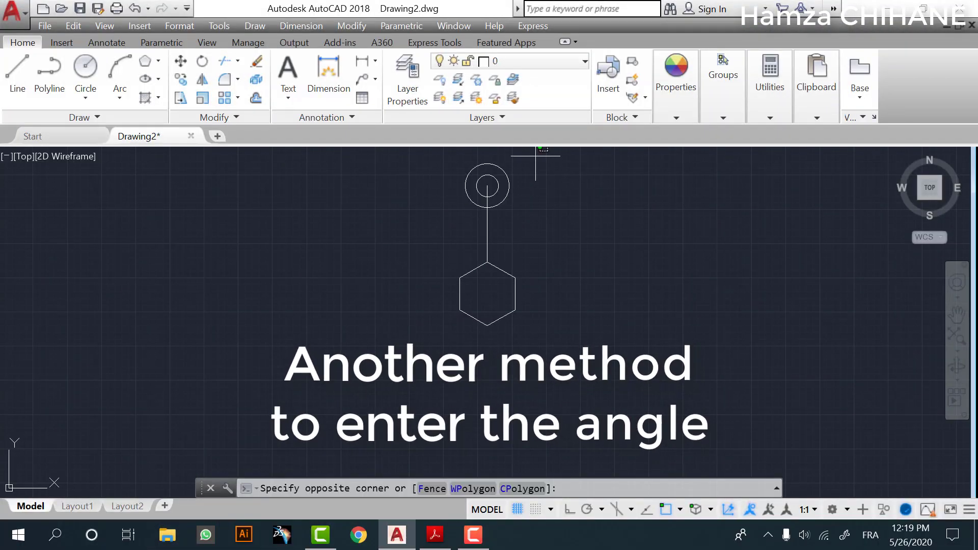
pyautogui.click(415, 235)
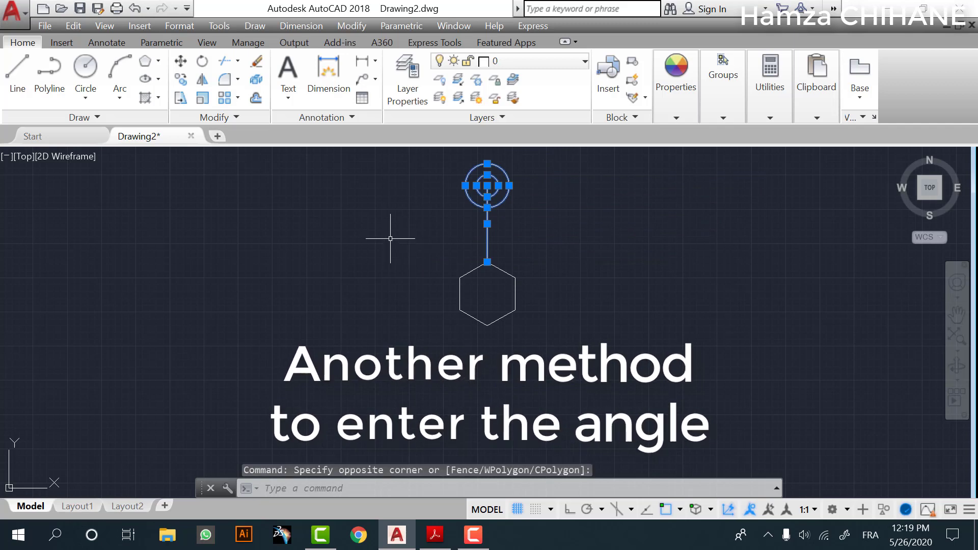
pyautogui.click(239, 98)
pyautogui.click(299, 182)
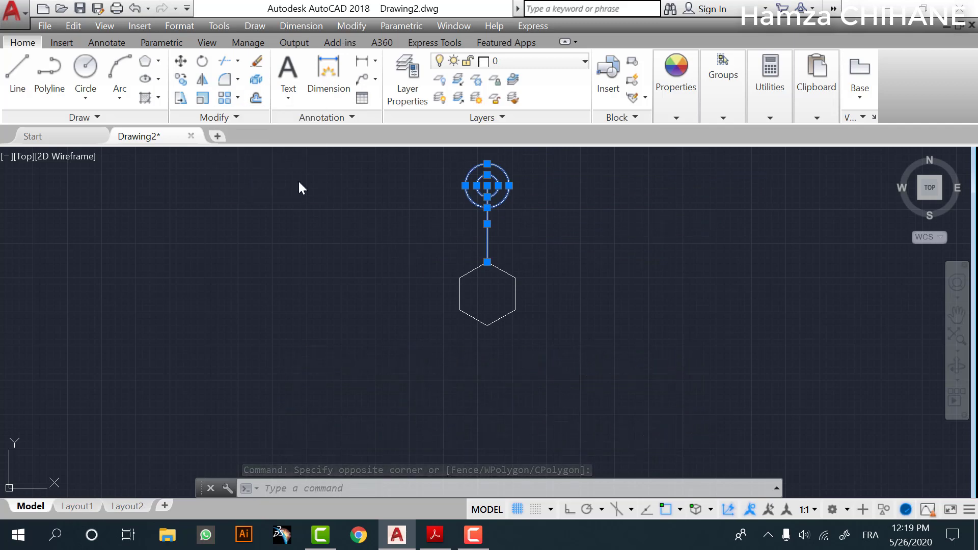
pyautogui.click(487, 294)
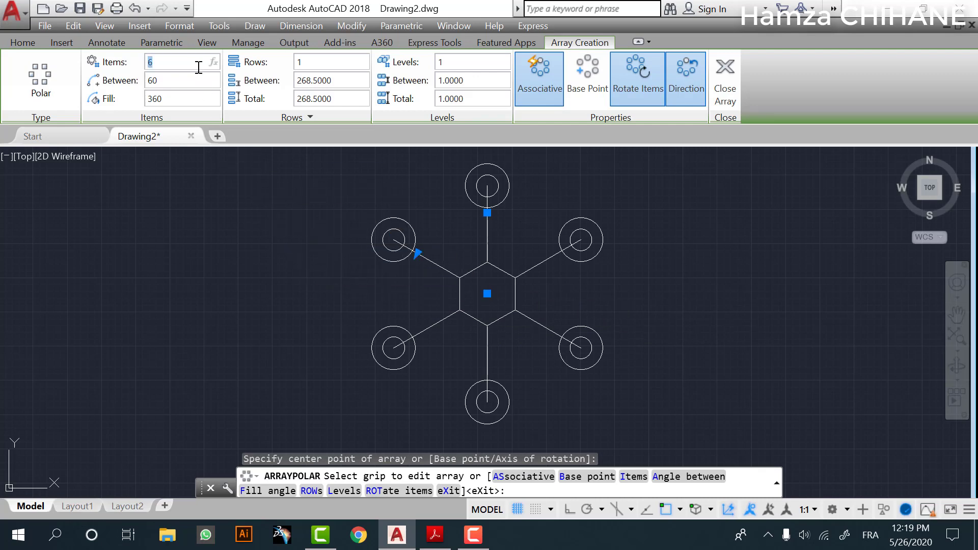
pyautogui.press('Return')
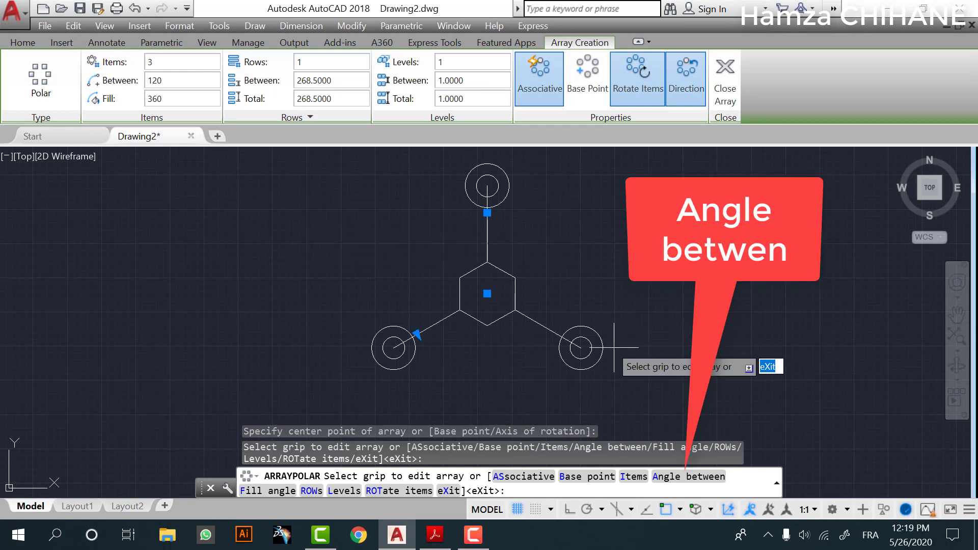
# Set the angle between the polar array's items to 120° with the Angle between option
pyautogui.click(714, 479)
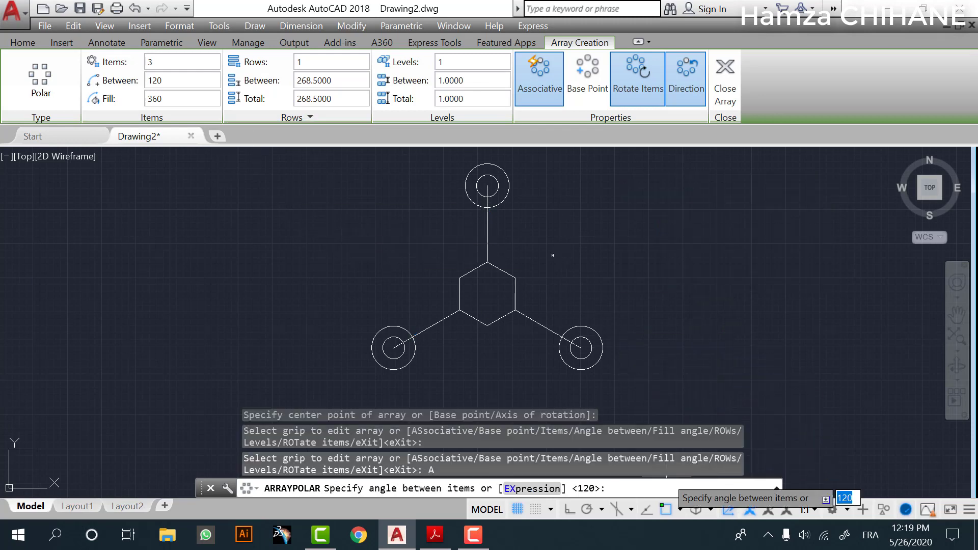
pyautogui.write('1')
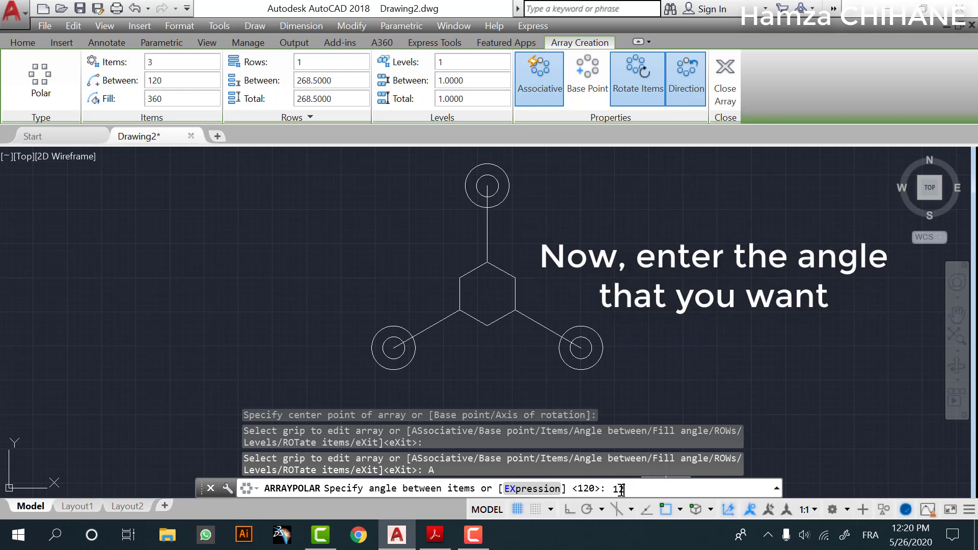
pyautogui.write('20')
pyautogui.press('Return')
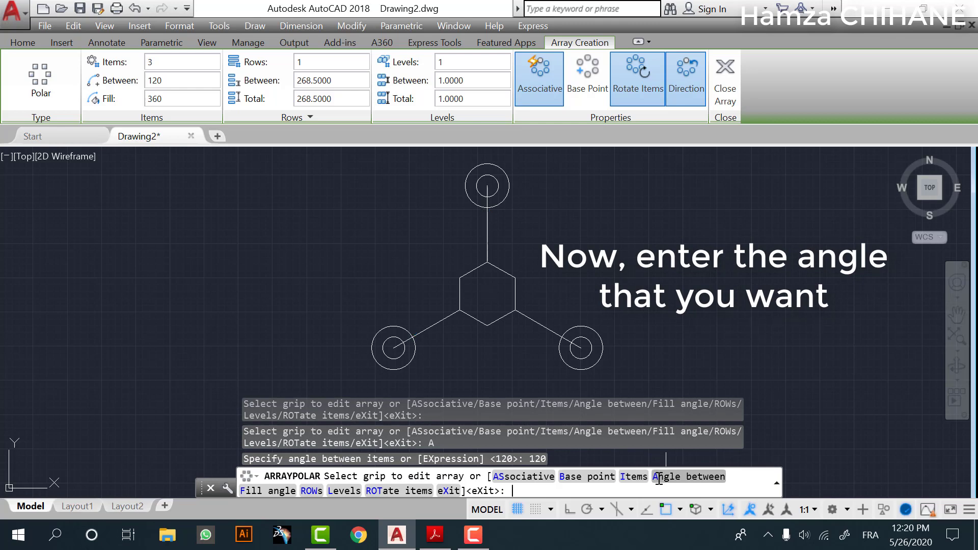
# Try 100° and 50° as the angle between the polar array's items
pyautogui.click(657, 482)
pyautogui.write('100')
pyautogui.press('Return')
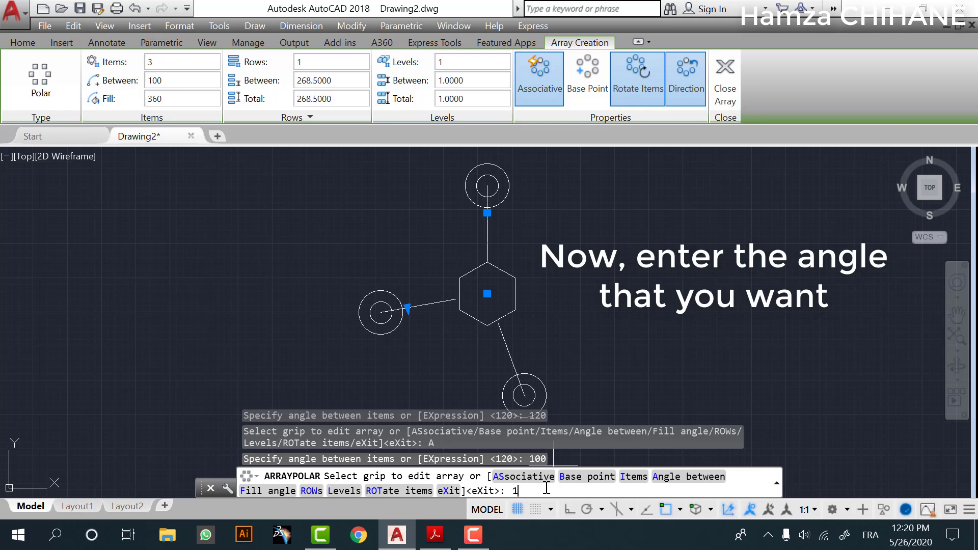
pyautogui.click(678, 477)
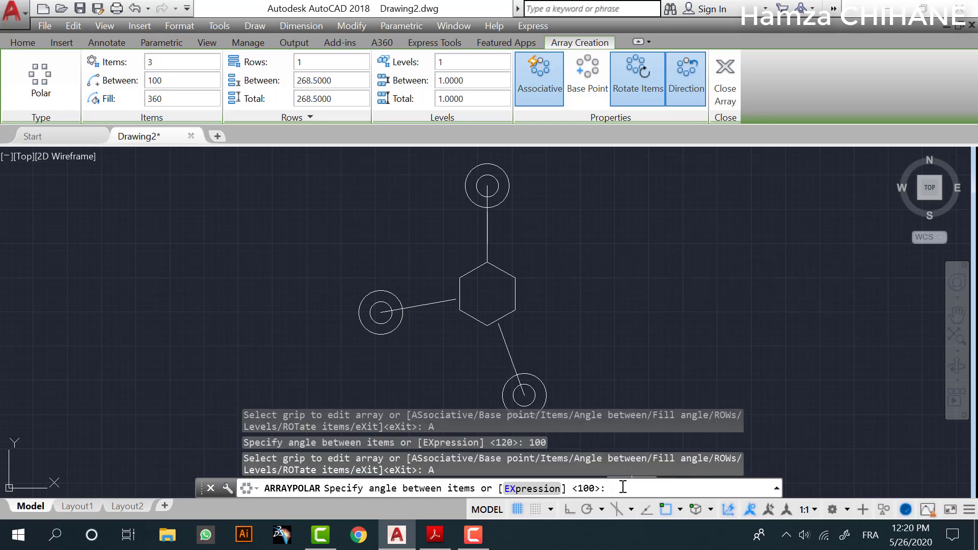
pyautogui.write('50')
pyautogui.press('Return')
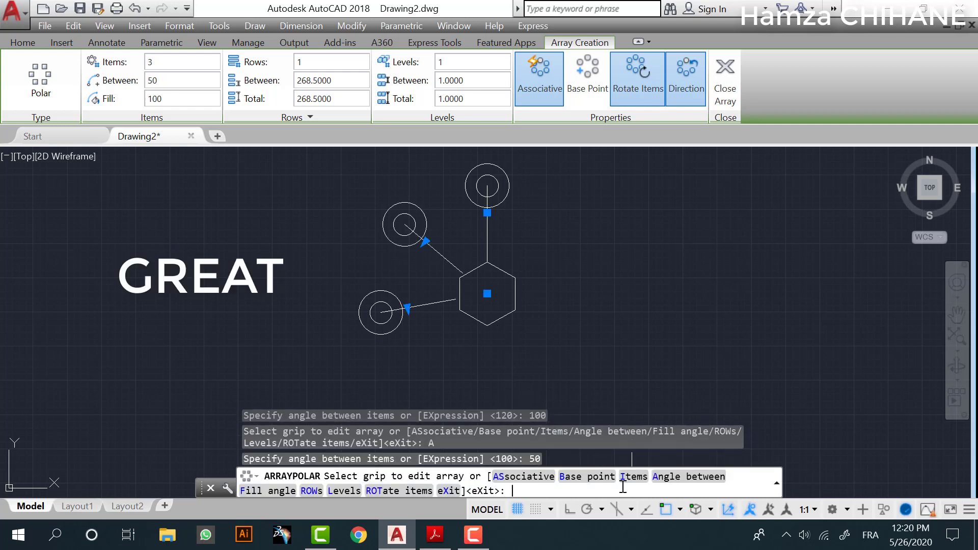
# Set the angle between the polar array's items to 120° and finish the array command
pyautogui.click(673, 478)
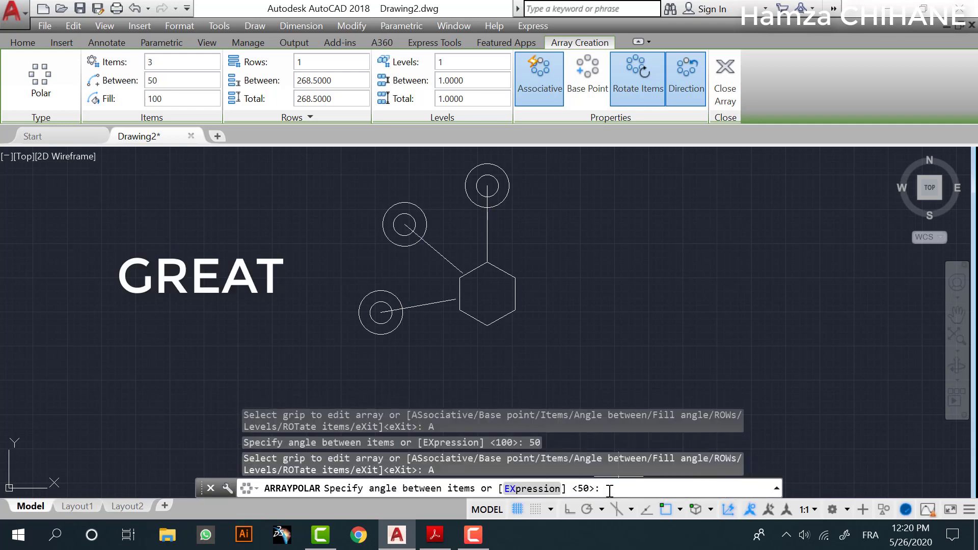
pyautogui.write('120')
pyautogui.press('Return')
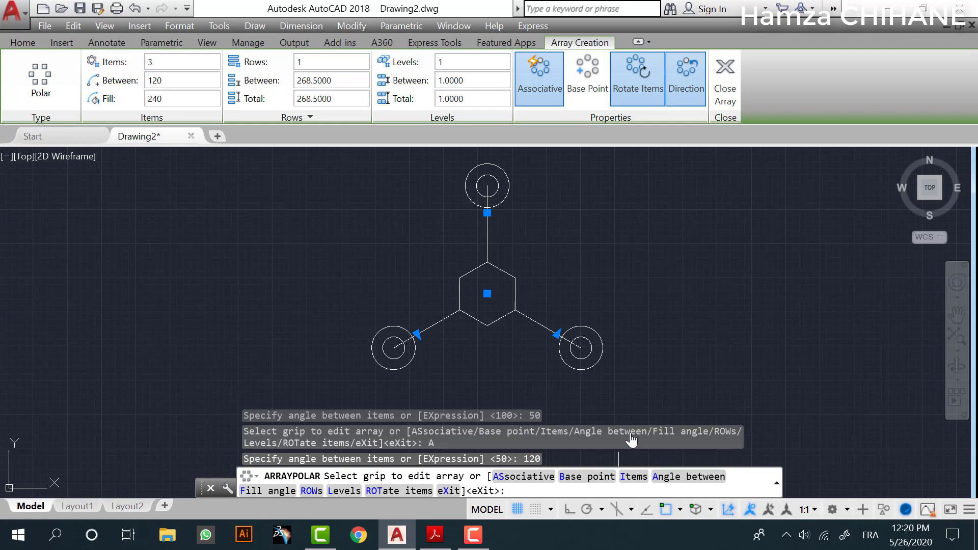
pyautogui.press('Escape')
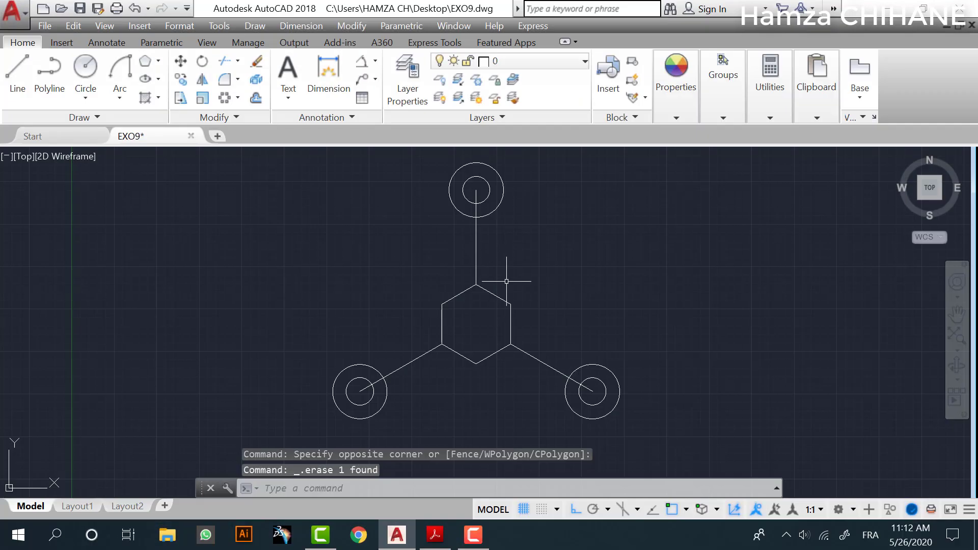
# In EXO9, draw a Tan, Tan, Radius circle of radius 250 tangent to the outer circles of the top and lower-left arms
pyautogui.click(437, 532)
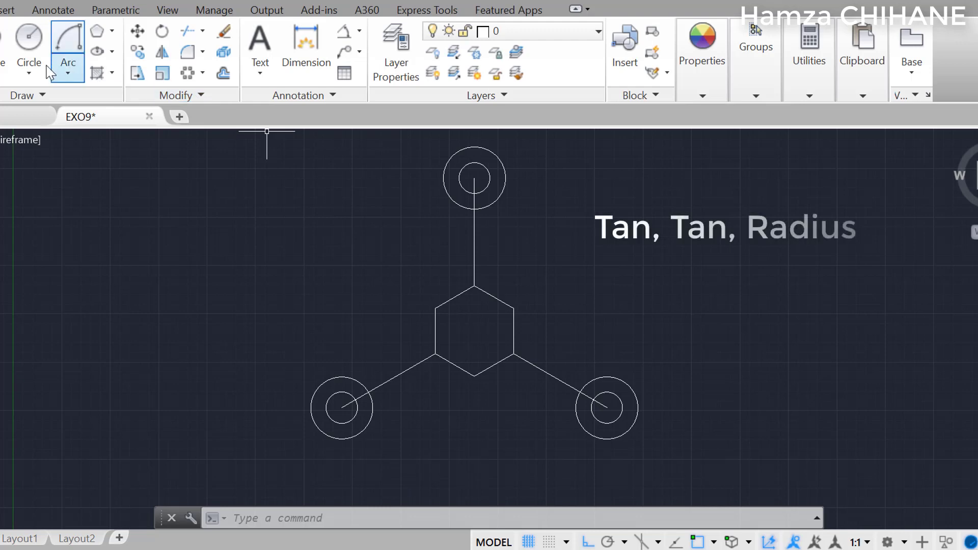
pyautogui.click(29, 69)
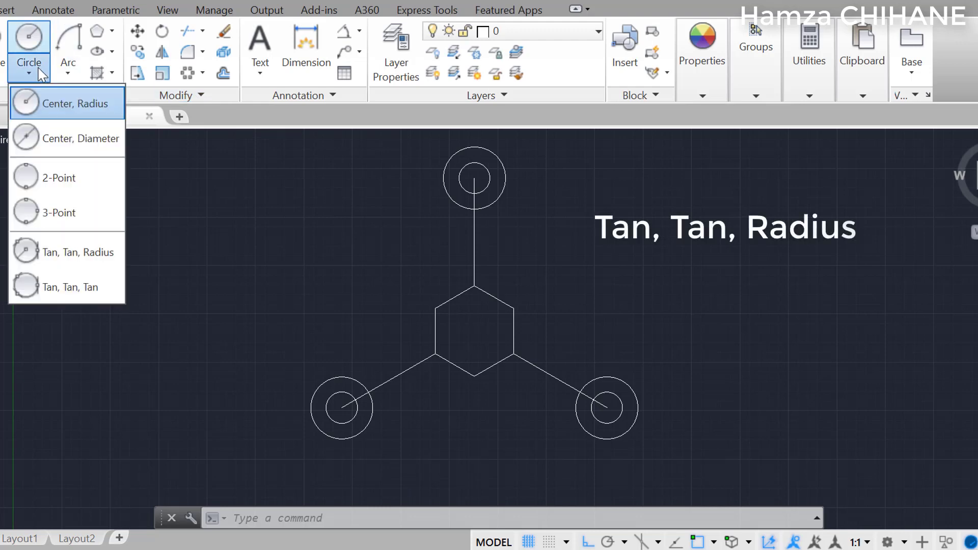
pyautogui.click(109, 260)
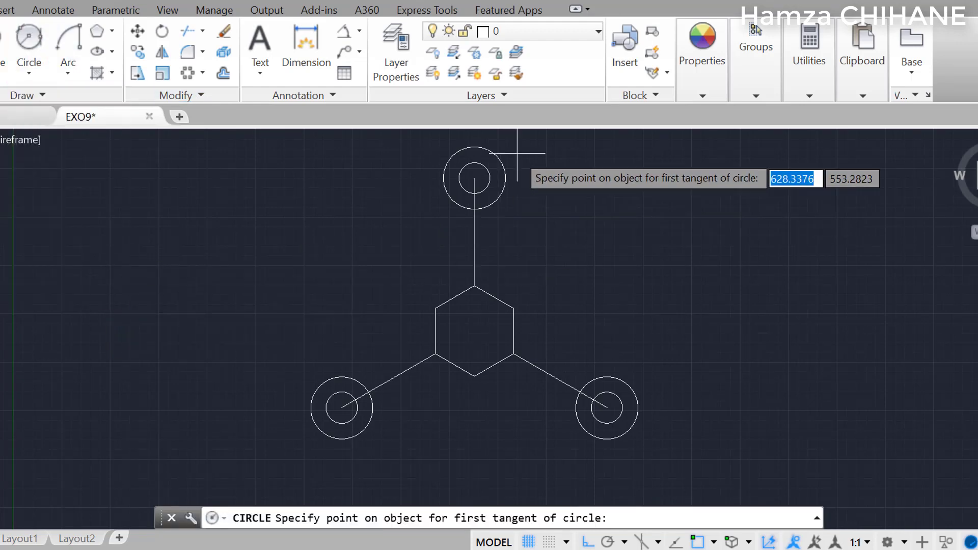
pyautogui.click(445, 189)
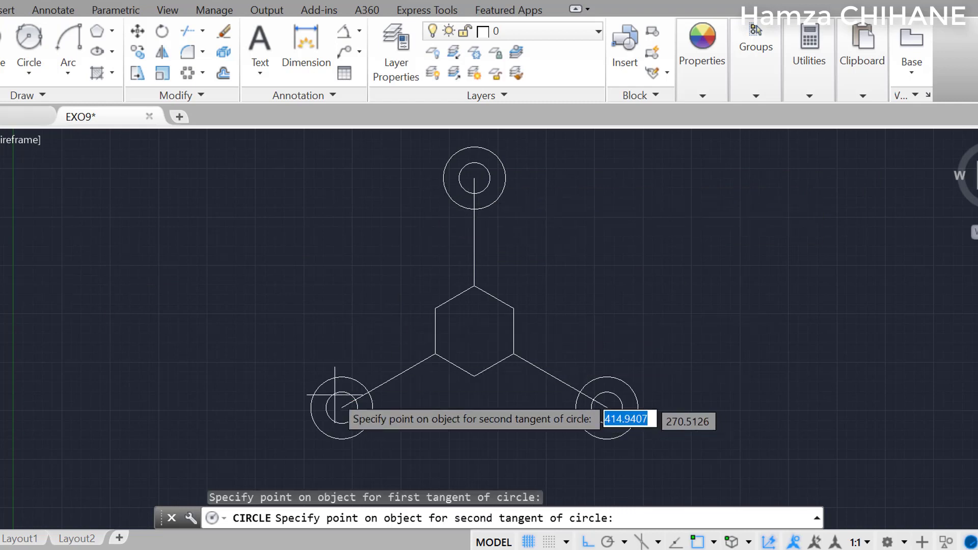
pyautogui.click(350, 373)
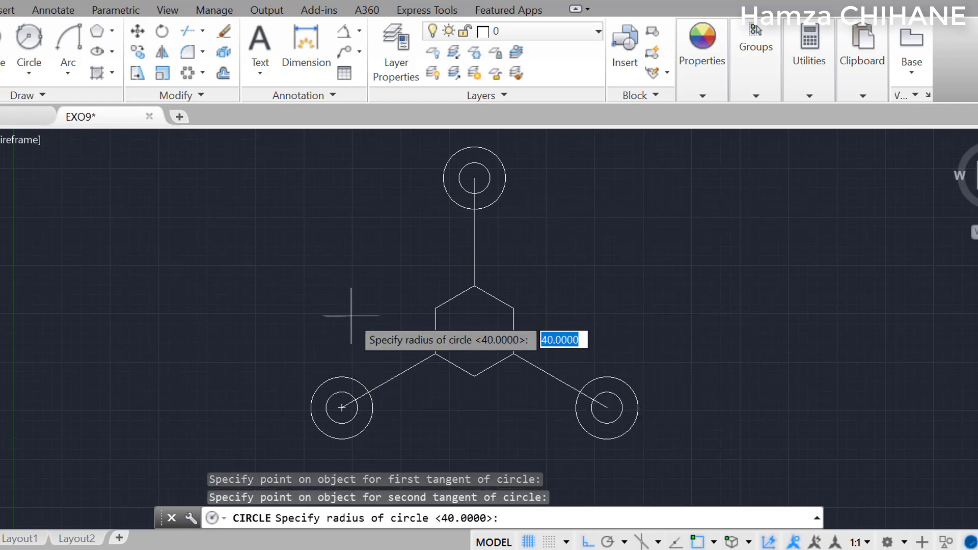
pyautogui.write('250')
pyautogui.press('Return')
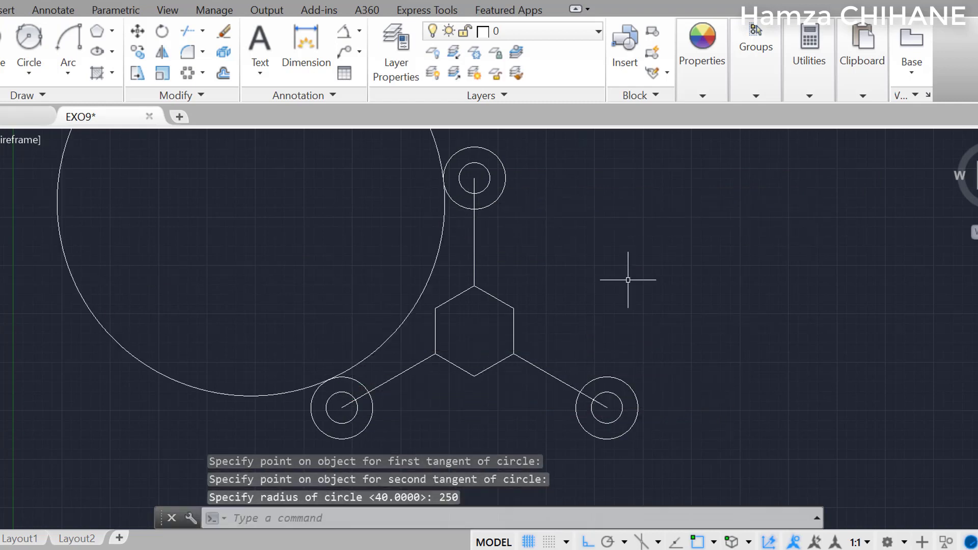
# Draw a radius 250 circle tangent to the outer circles of the top and lower-right arms
pyautogui.press('Return')
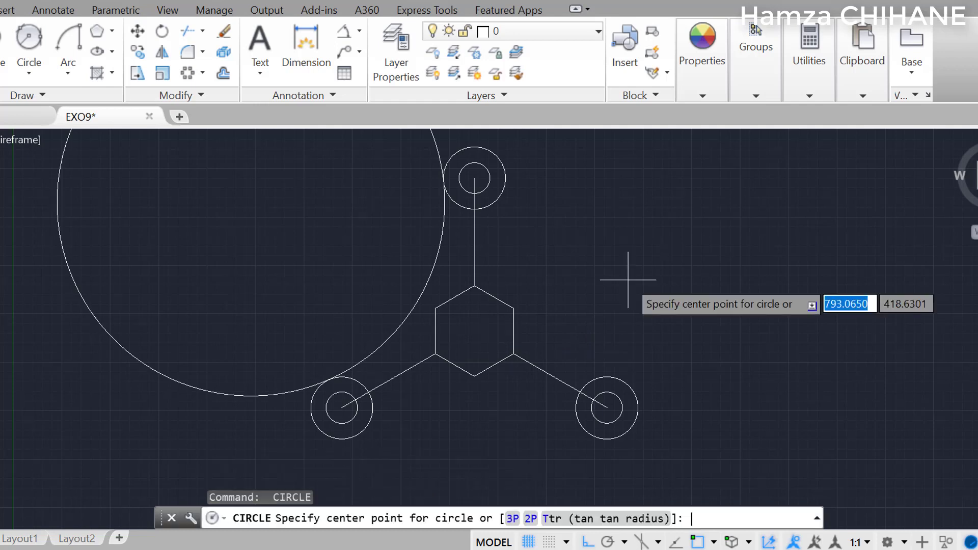
pyautogui.click(606, 518)
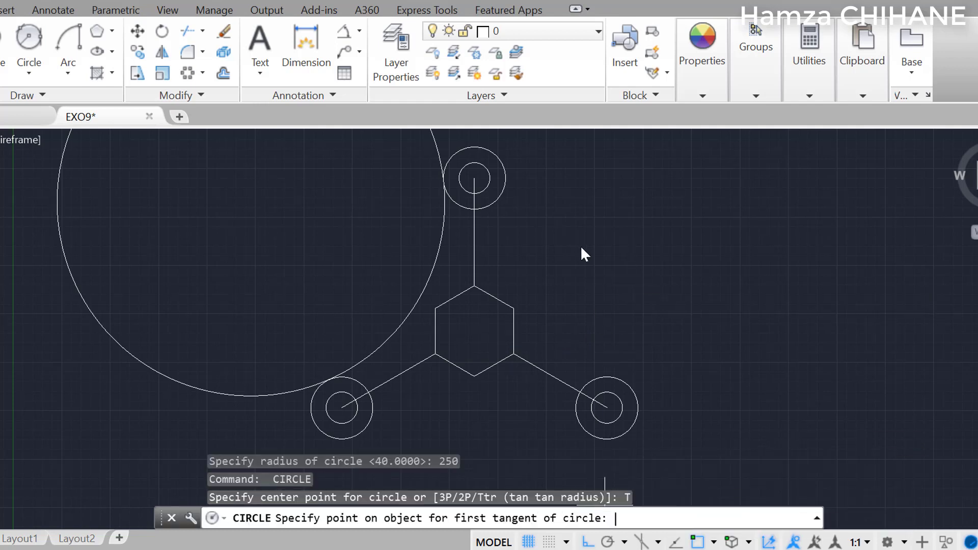
pyautogui.click(505, 185)
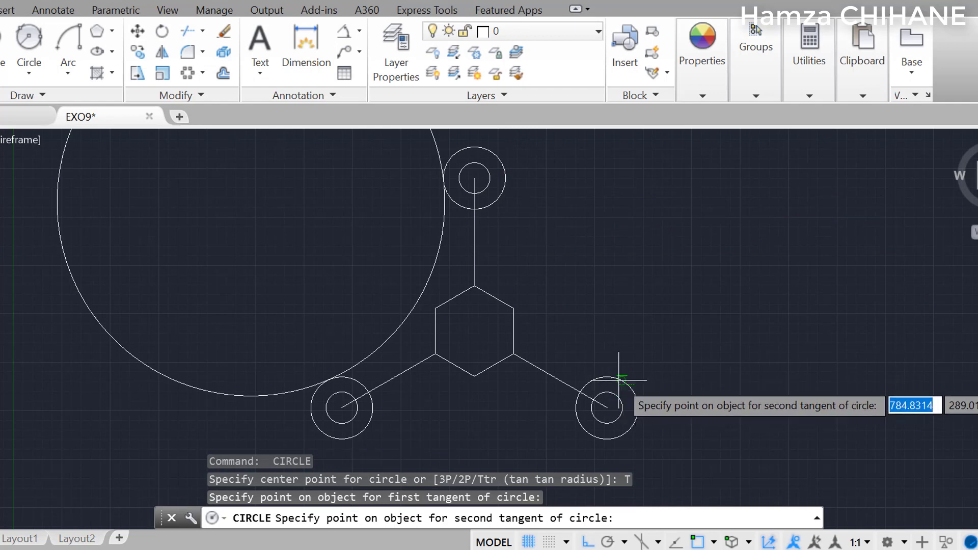
pyautogui.click(604, 387)
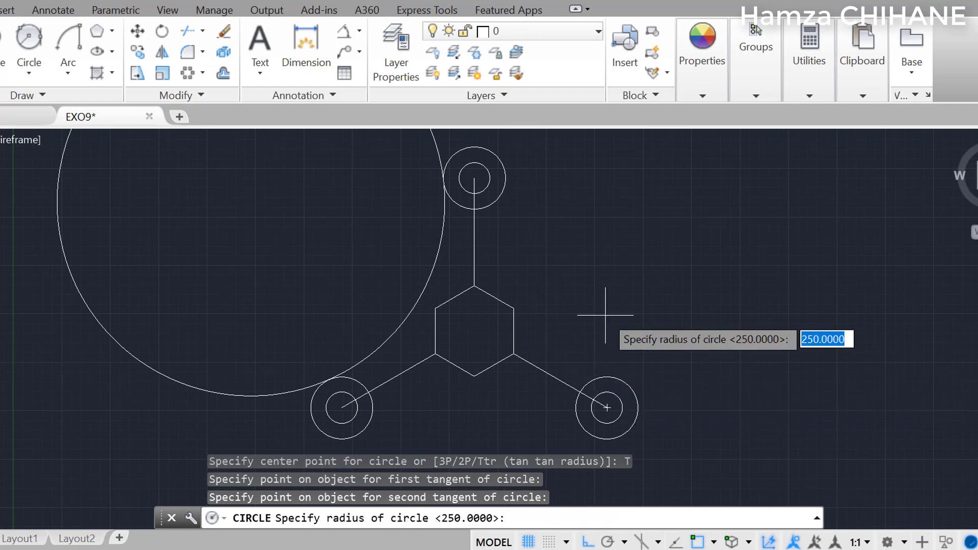
pyautogui.write('250')
pyautogui.press('Return')
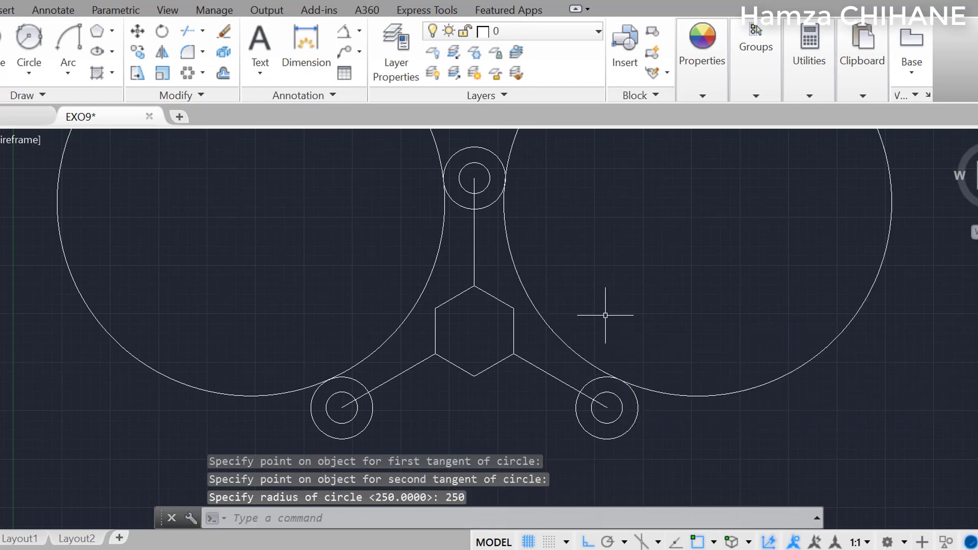
# Draw a radius 250 circle below the hexagon, tangent to the outer circles of the two lower arms
pyautogui.scroll(-2, 754, 339)
pyautogui.moveTo(754, 338); pyautogui.dragTo(659, 244, button='middle')
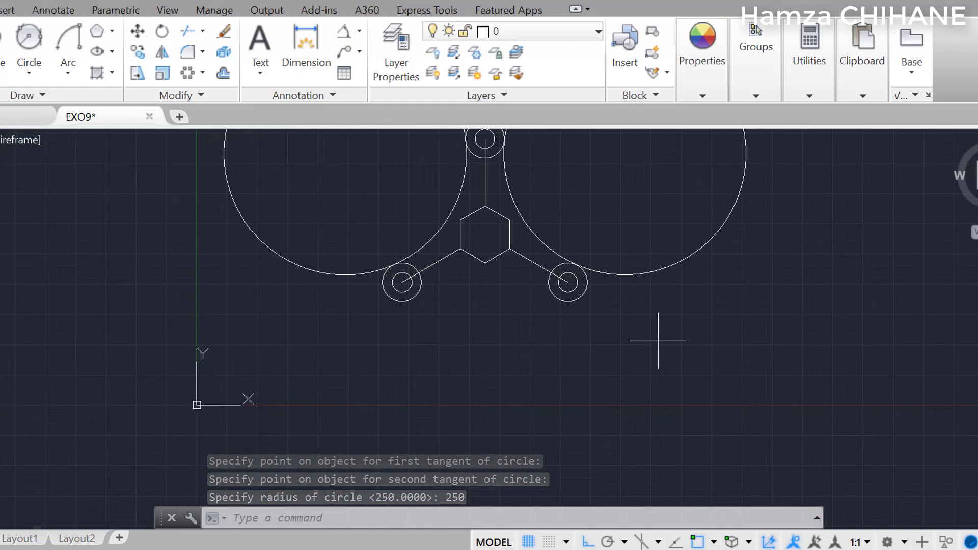
pyautogui.press('Return')
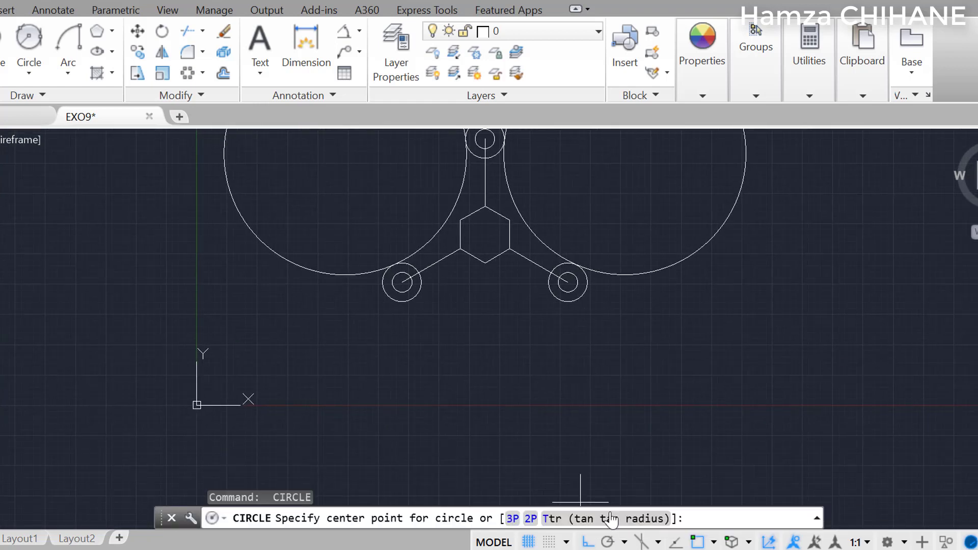
pyautogui.click(637, 519)
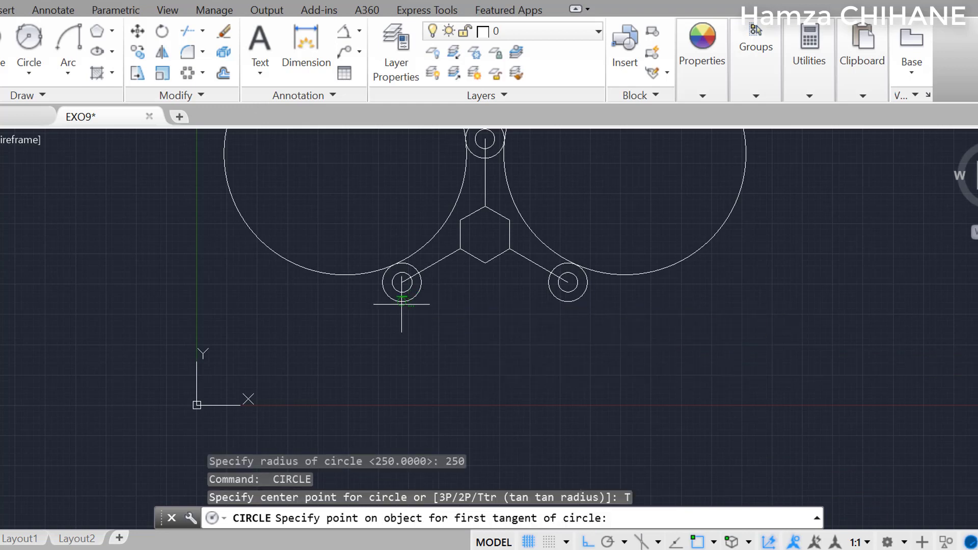
pyautogui.click(400, 287)
pyautogui.click(571, 302)
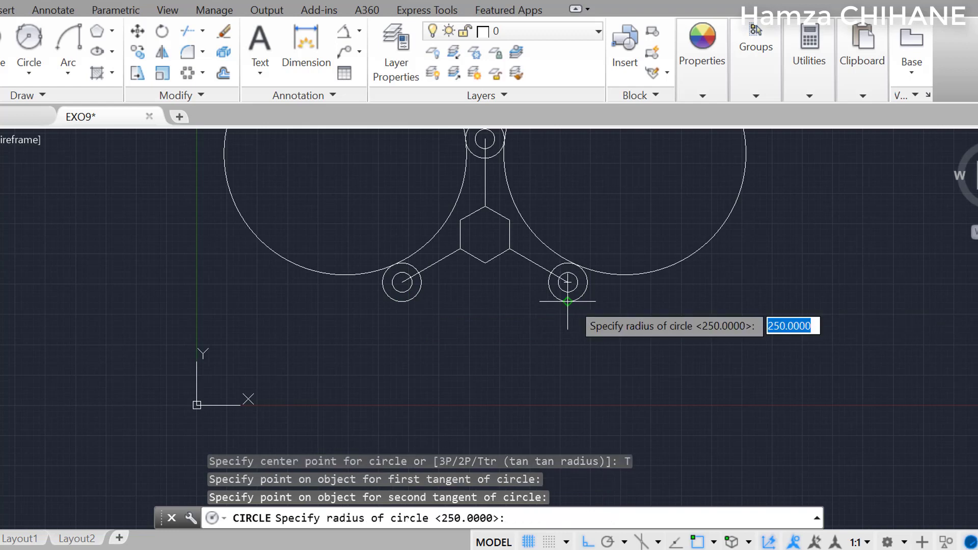
pyautogui.write('250')
pyautogui.press('Return')
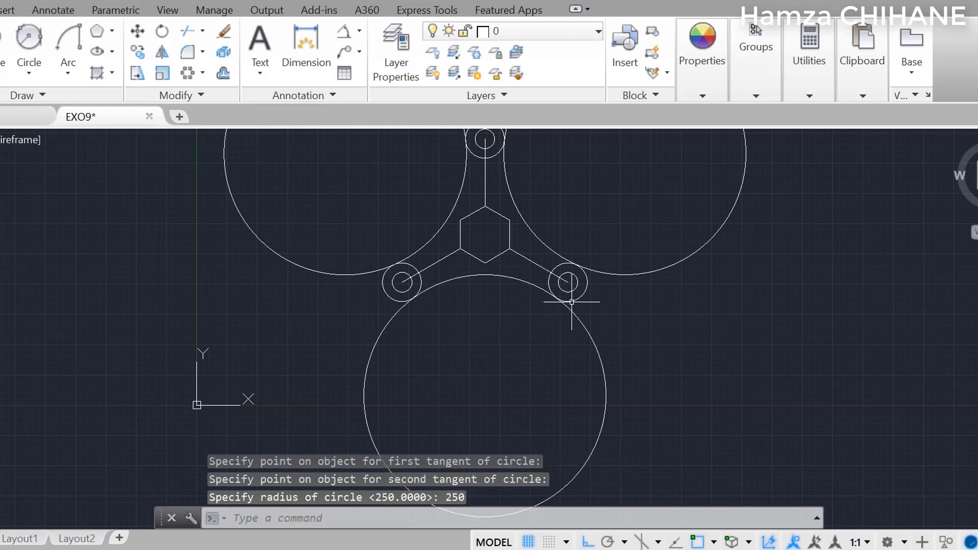
# Trim away the outer portions of the three radius 250 circles, keeping only the concave arcs between the arms
pyautogui.scroll(-4, 731, 327)
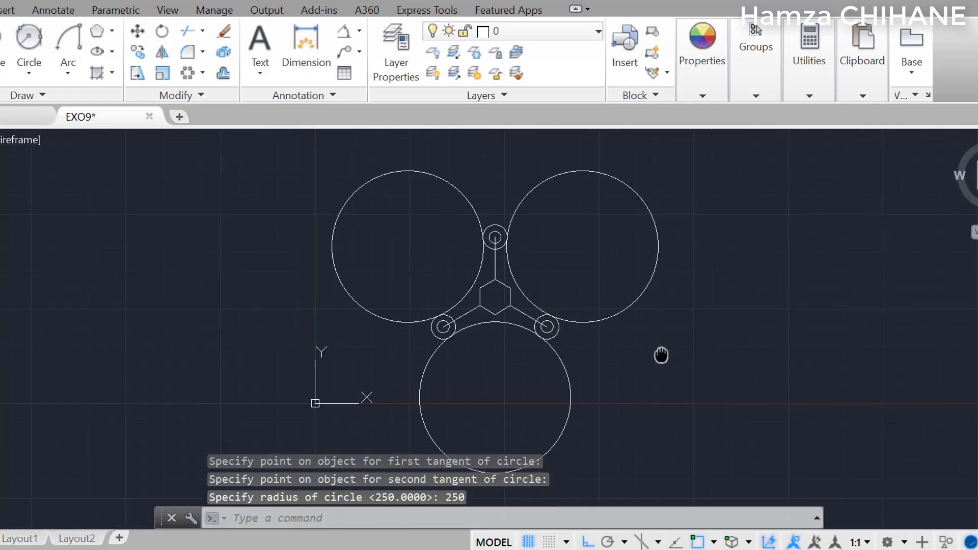
pyautogui.write('TR')
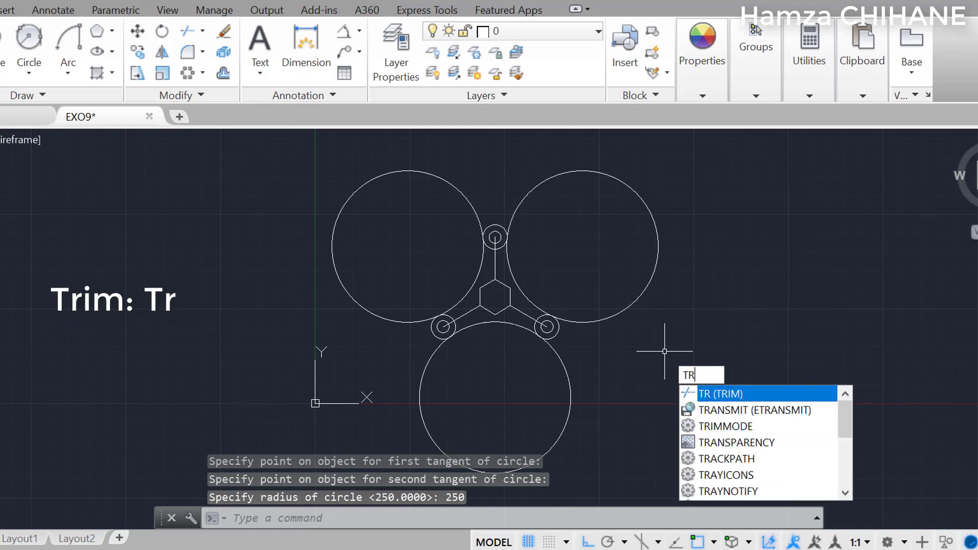
pyautogui.press('Return')
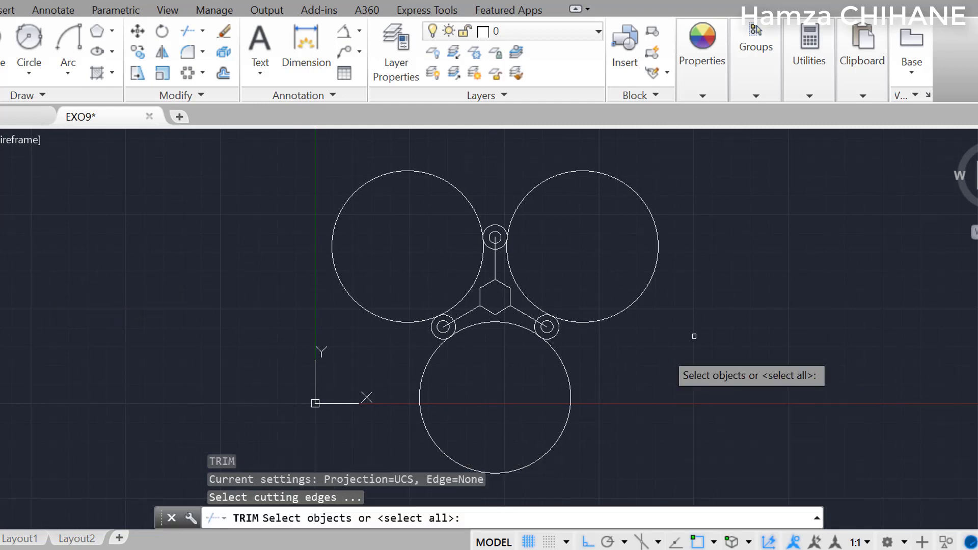
pyautogui.press('Return')
pyautogui.click(693, 172)
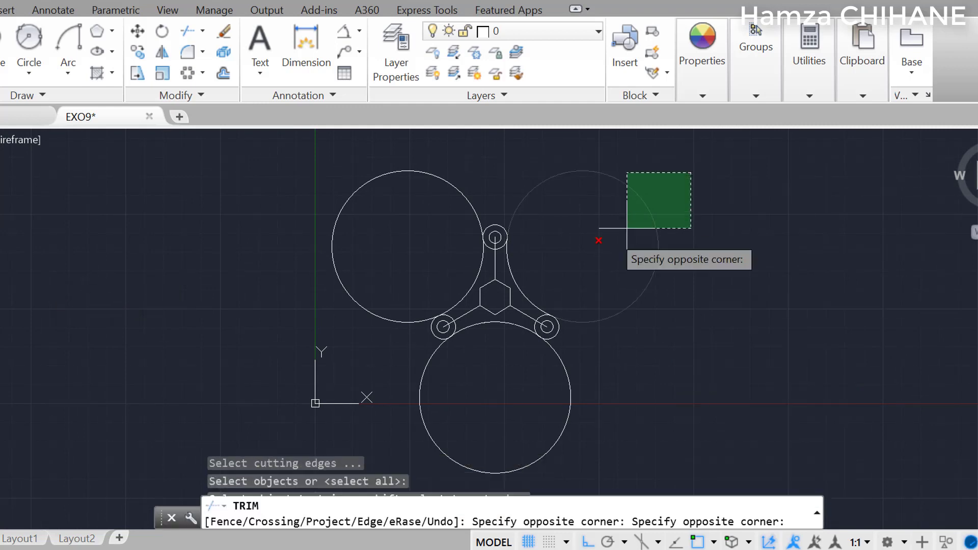
pyautogui.click(626, 218)
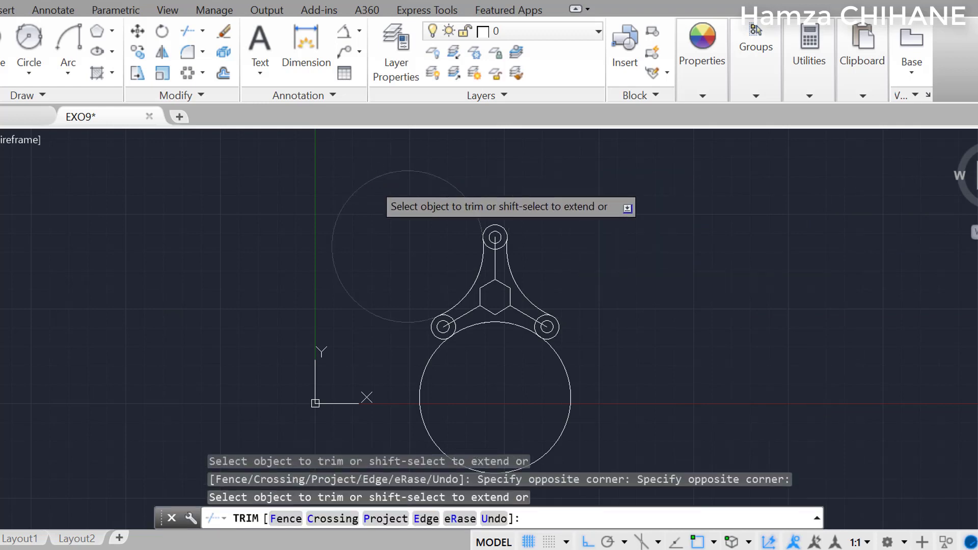
pyautogui.click(373, 176)
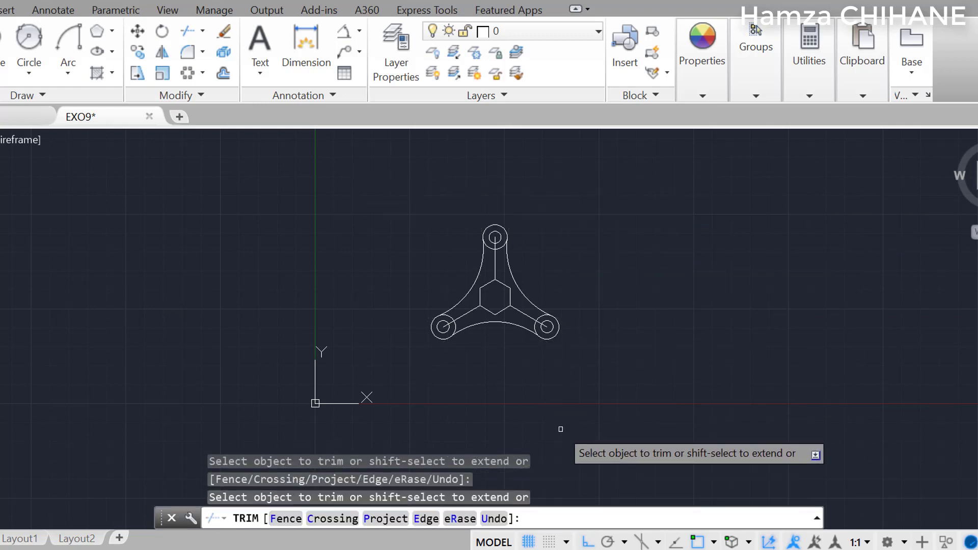
# Trim the inward-facing arcs of the three outer end circles to leave one continuous outline around the part
pyautogui.scroll(4, 548, 346)
pyautogui.moveTo(563, 238); pyautogui.dragTo(597, 305, button='middle')
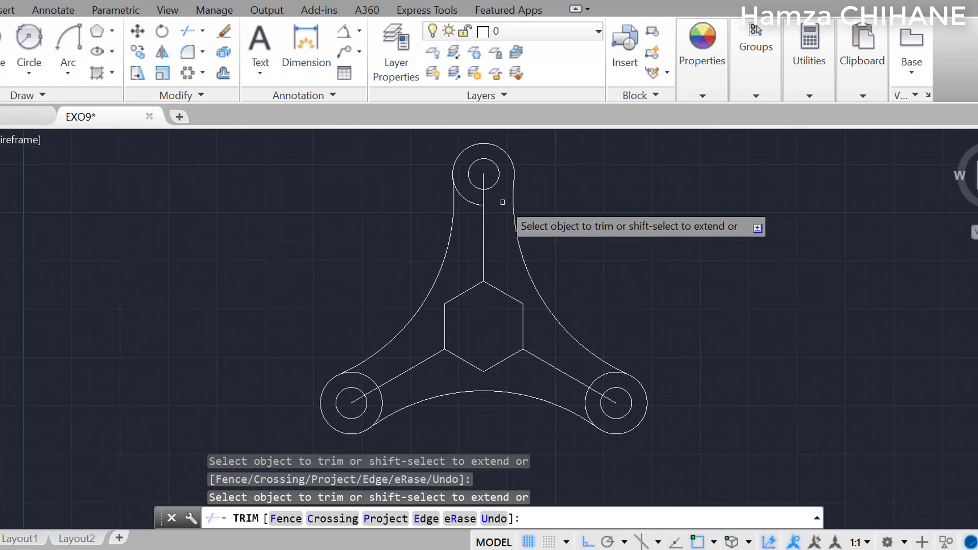
pyautogui.click(479, 202)
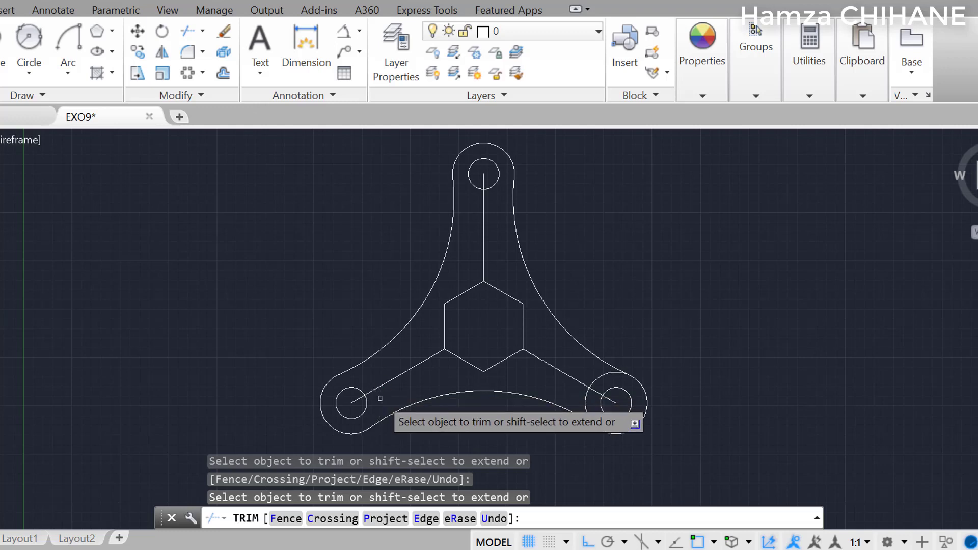
pyautogui.click(585, 399)
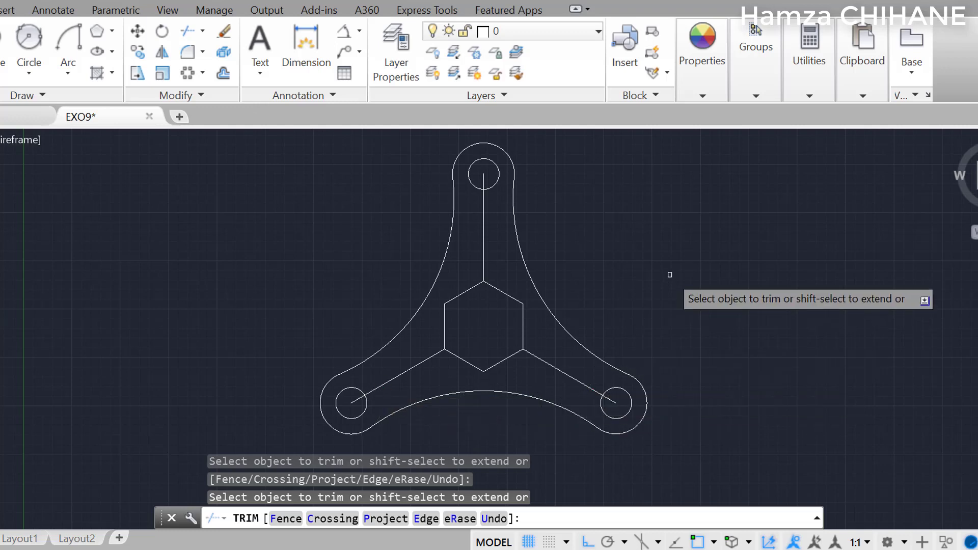
pyautogui.press('Escape')
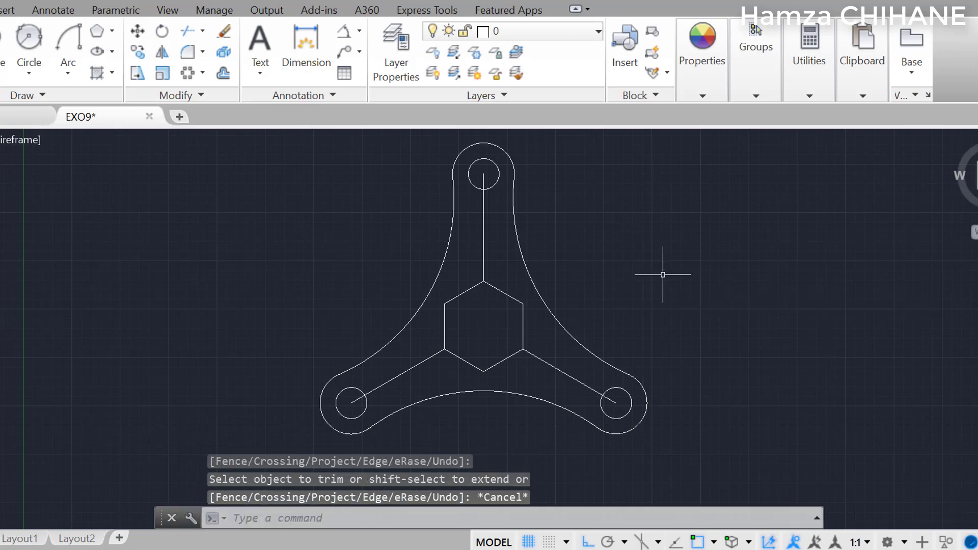
# Add a new layer named Axis and choose the CENTER linetype for it
pyautogui.hotkey('alt', 'Tab')
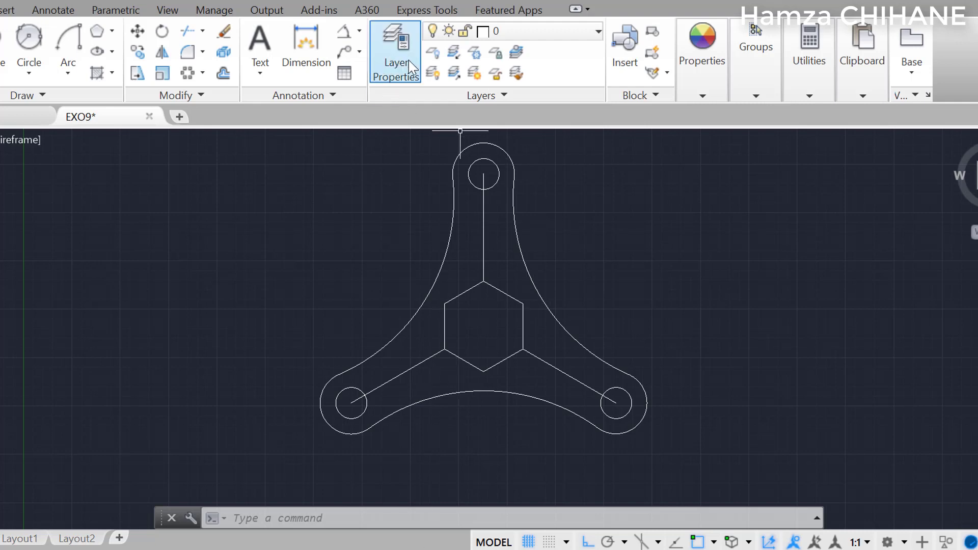
pyautogui.click(411, 67)
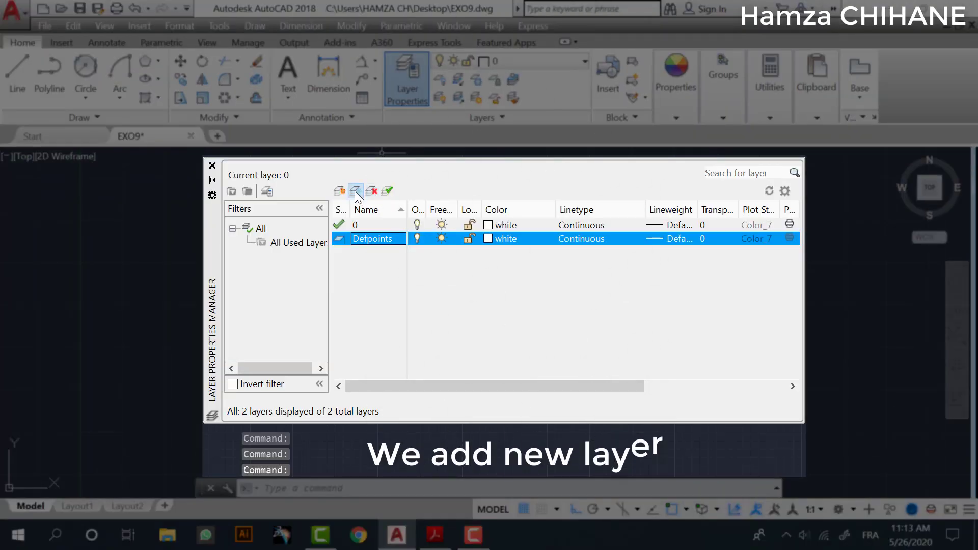
pyautogui.click(354, 190)
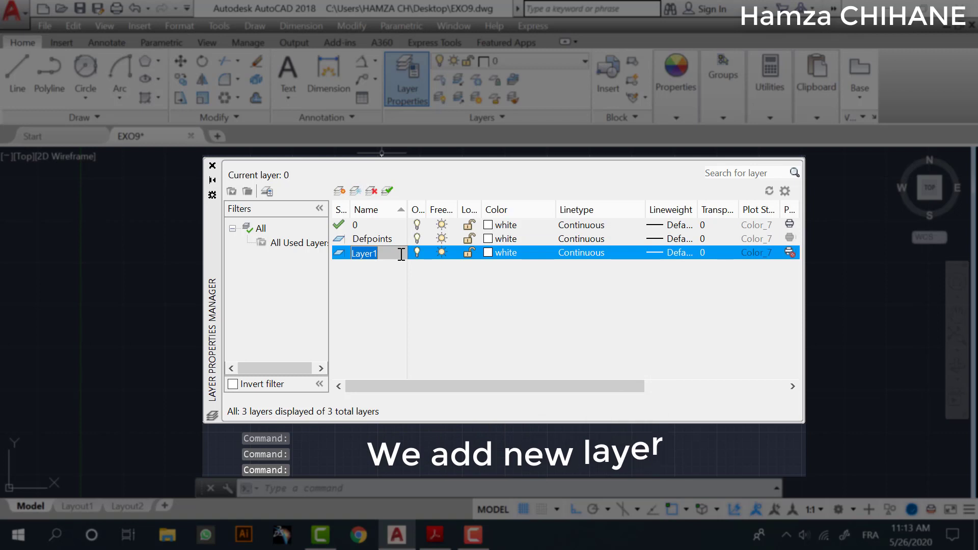
pyautogui.write('Axis')
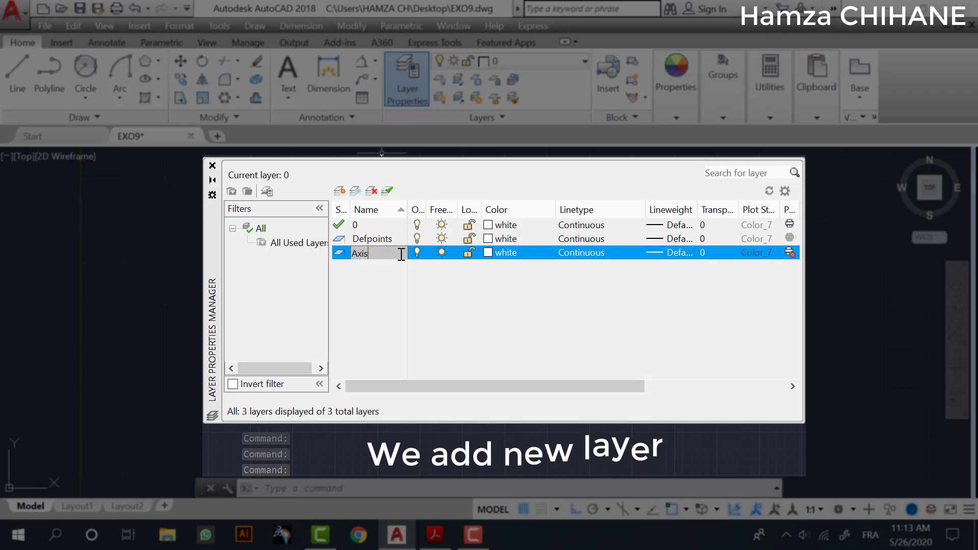
pyautogui.press('Return')
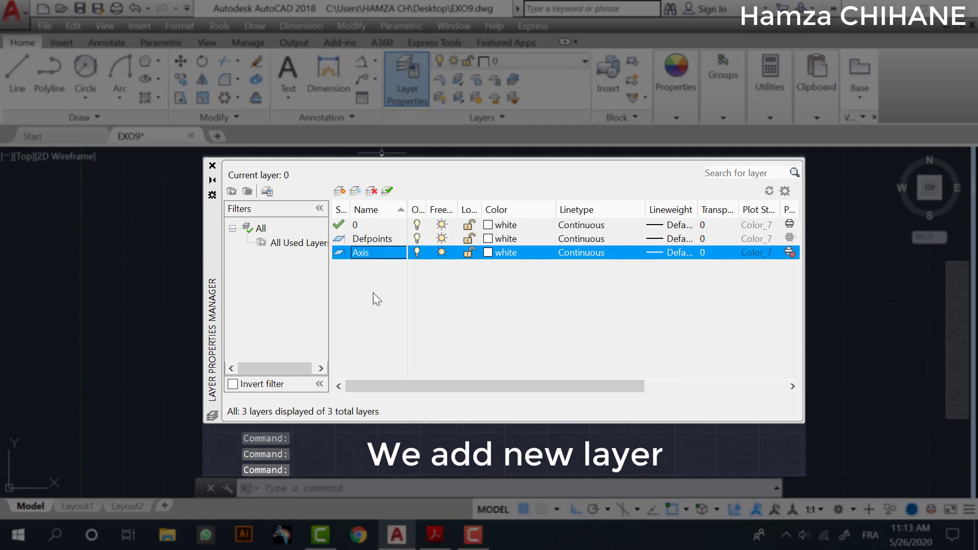
pyautogui.click(581, 252)
pyautogui.click(530, 257)
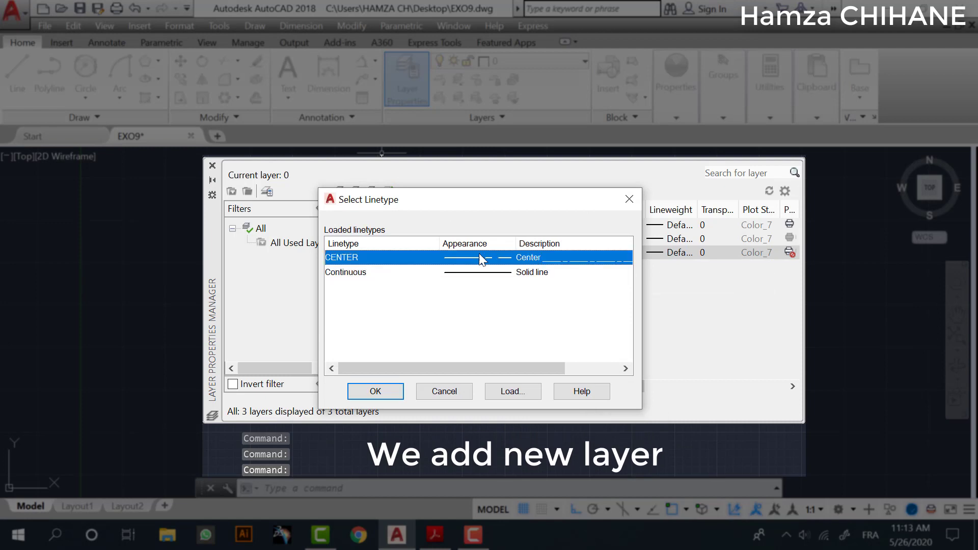
pyautogui.click(509, 387)
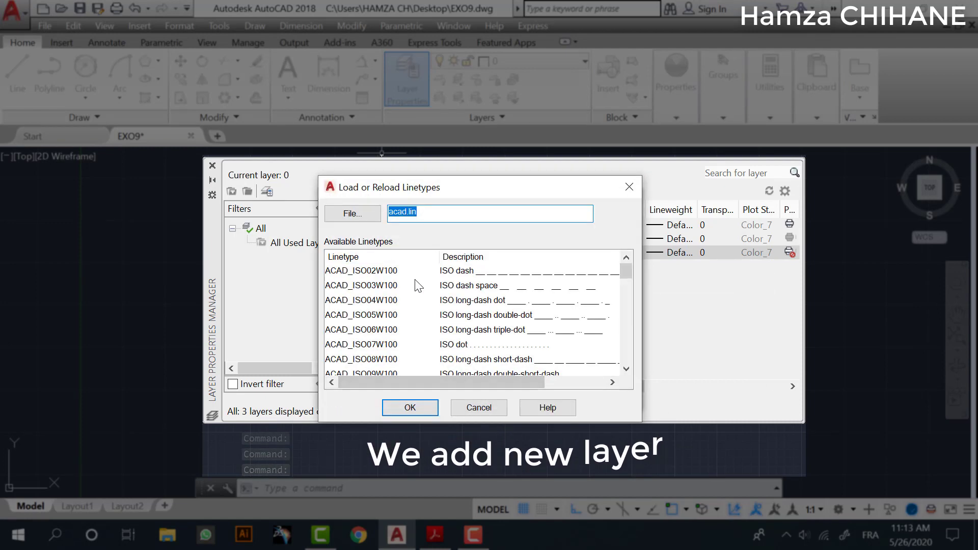
pyautogui.scroll(-6, 373, 289)
pyautogui.click(379, 271)
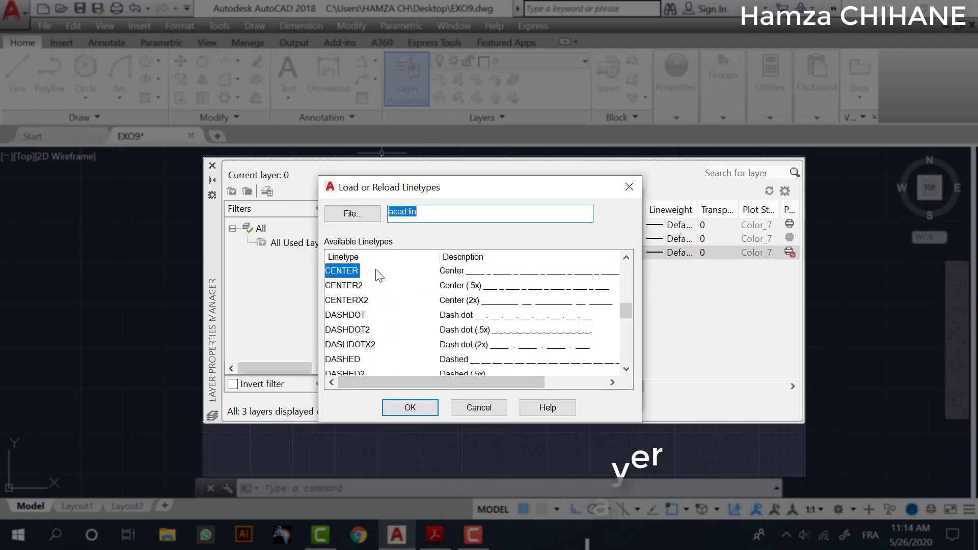
pyautogui.click(435, 405)
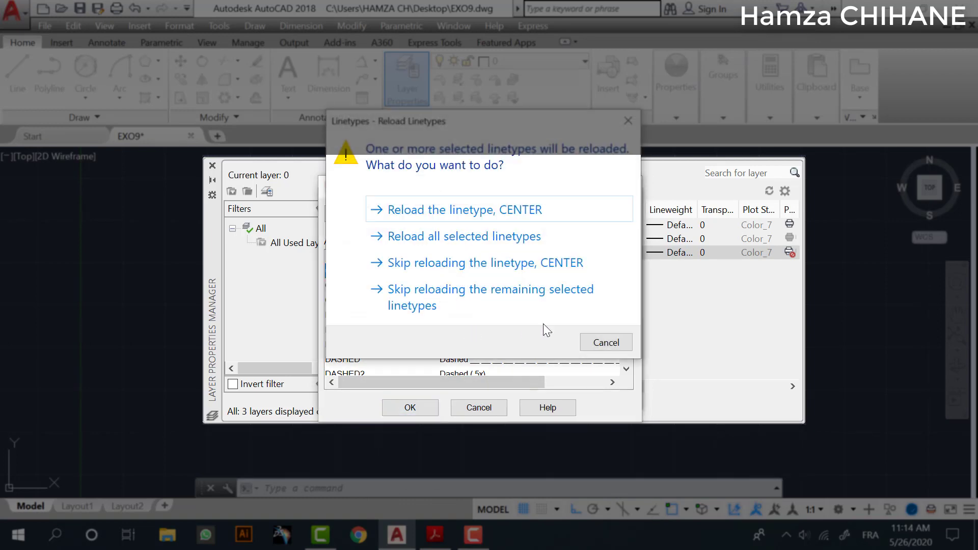
pyautogui.click(596, 342)
pyautogui.click(632, 196)
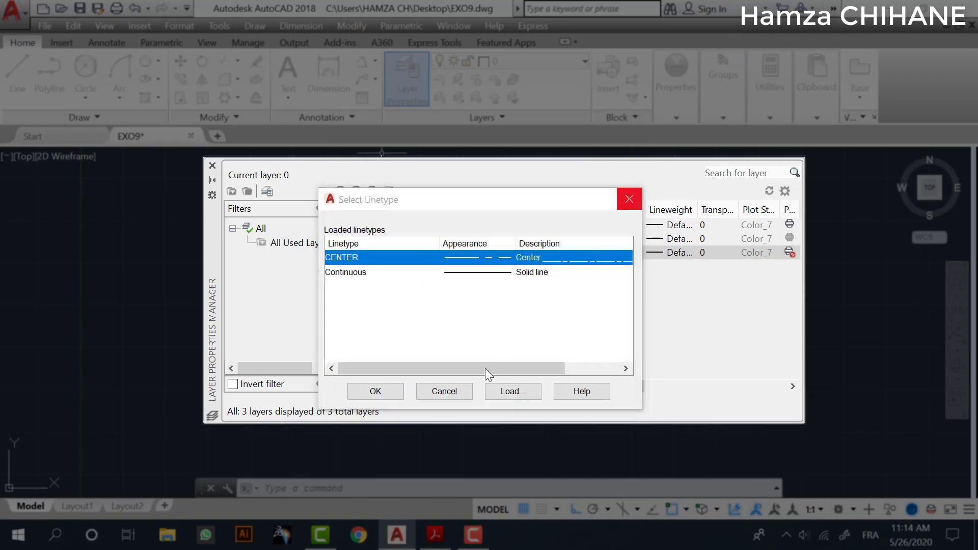
# Apply the chosen CENTER linetype to the Axis layer and set the layer's color to green
pyautogui.click(387, 395)
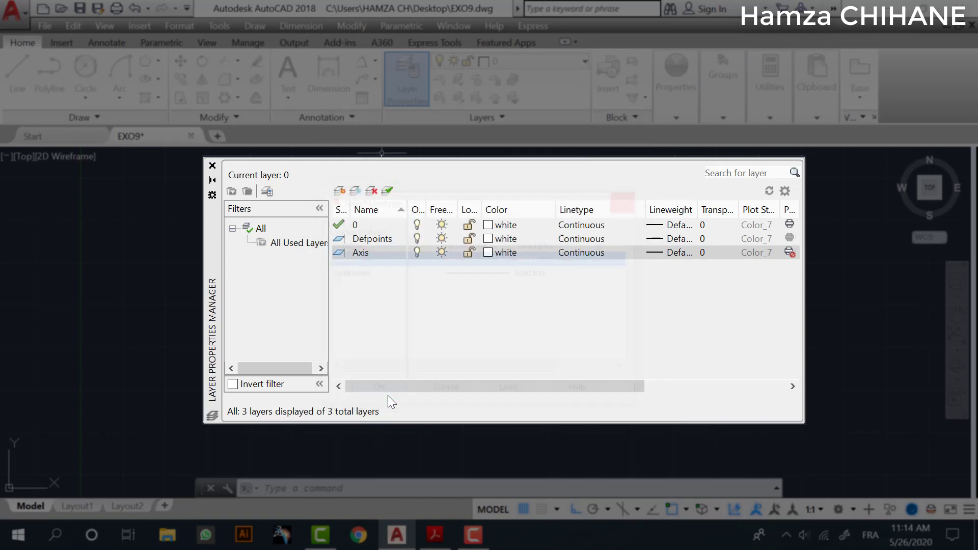
pyautogui.click(505, 253)
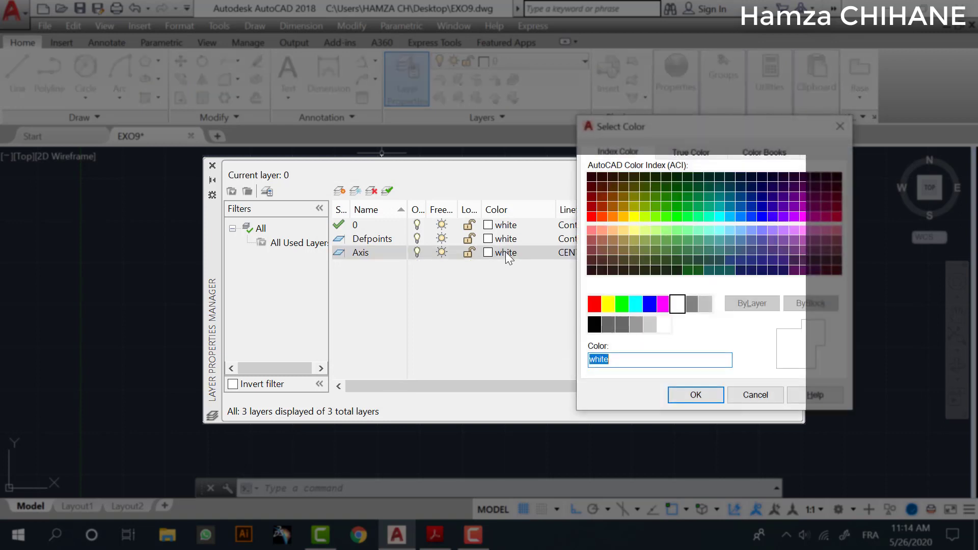
pyautogui.click(621, 304)
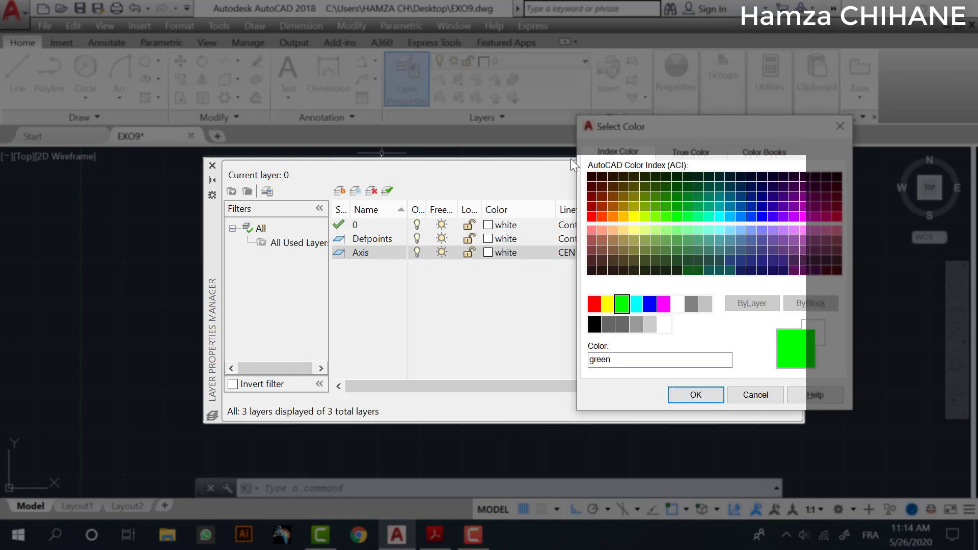
pyautogui.moveTo(570, 158); pyautogui.dragTo(507, 148)
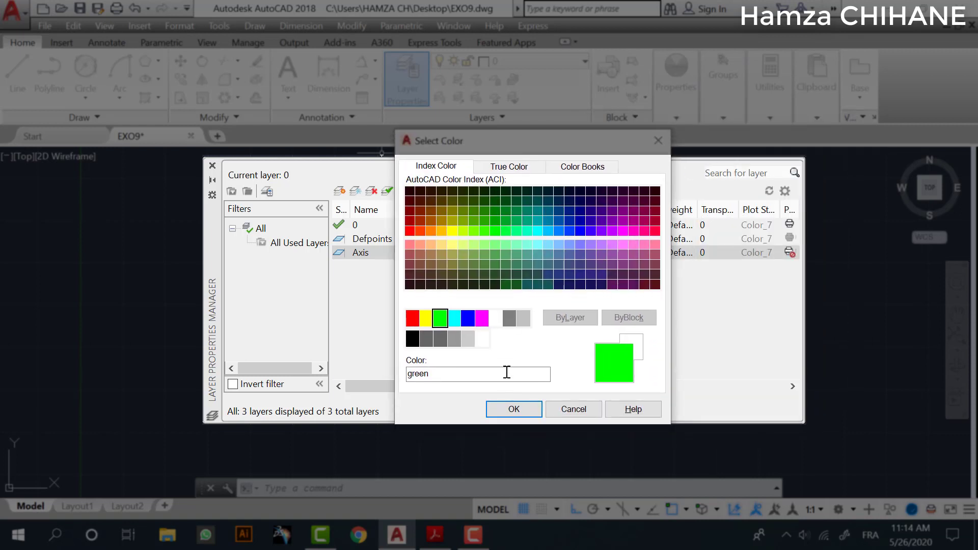
pyautogui.click(514, 409)
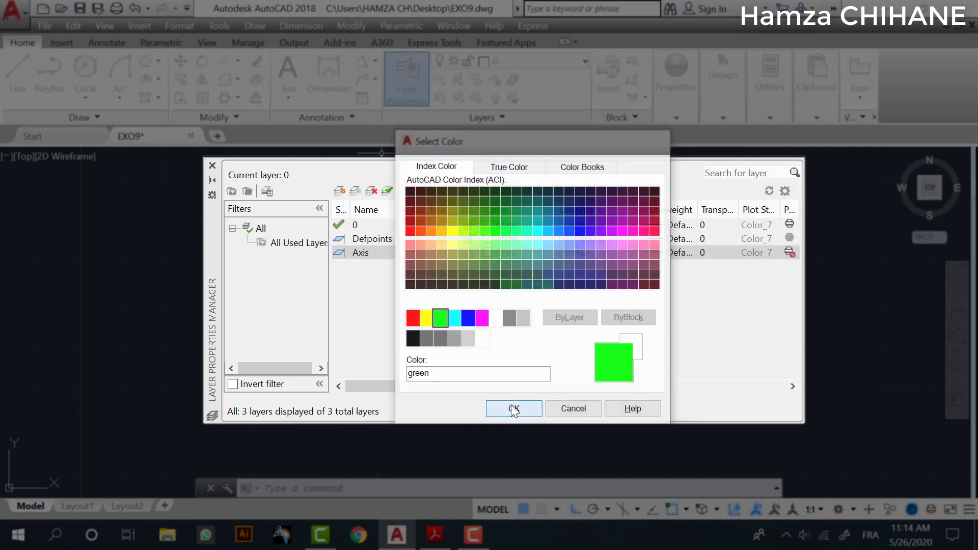
pyautogui.click(212, 166)
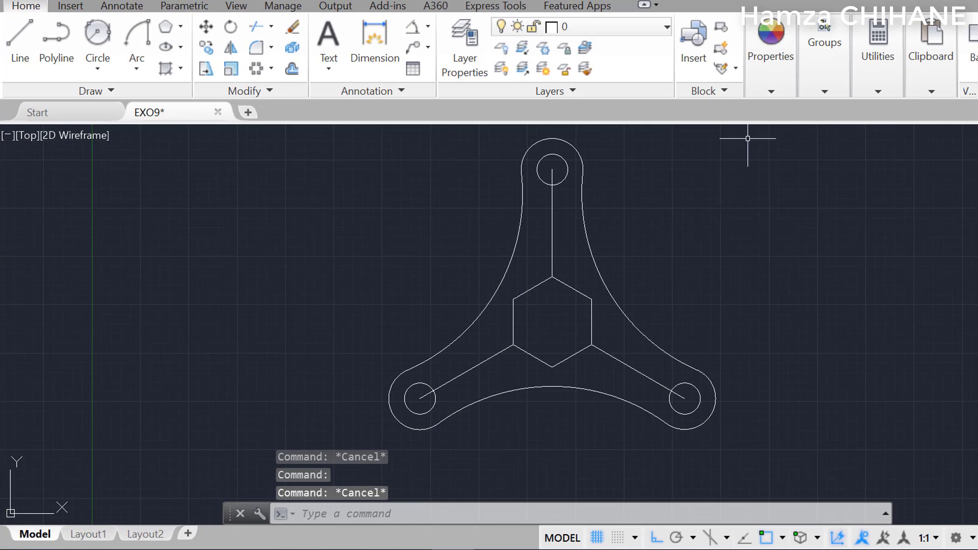
# Select the whole part and join the arcs of its outer outline into a single polyline
pyautogui.click(747, 138)
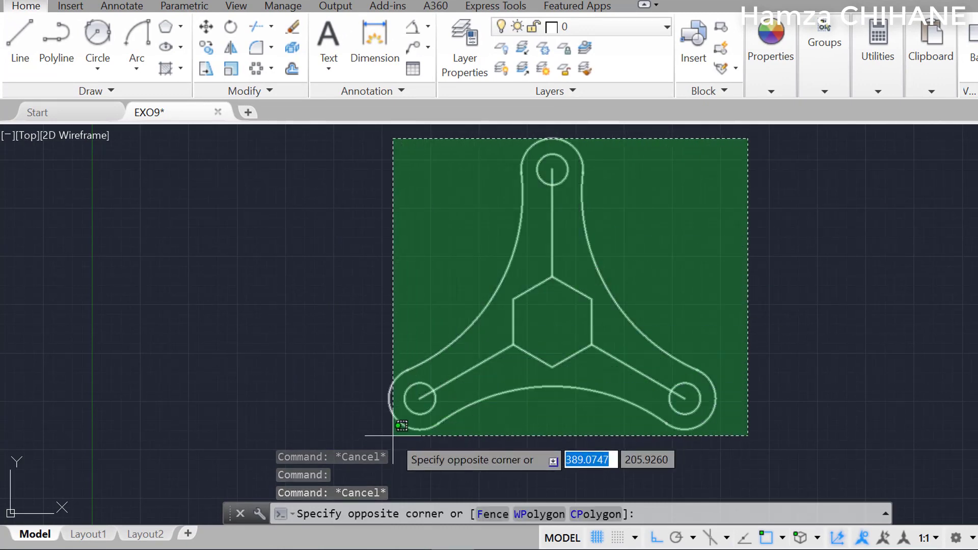
pyautogui.click(393, 436)
pyautogui.write('J')
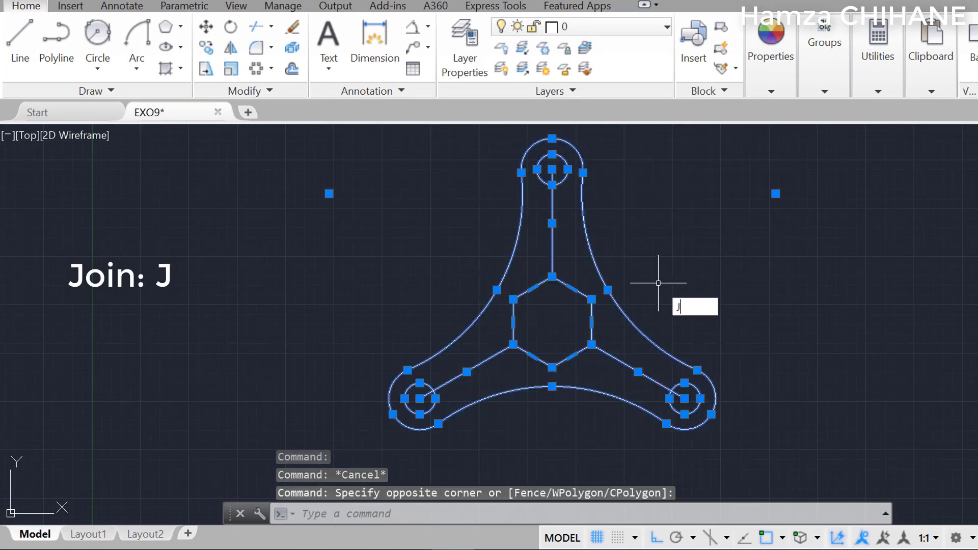
pyautogui.press('Return')
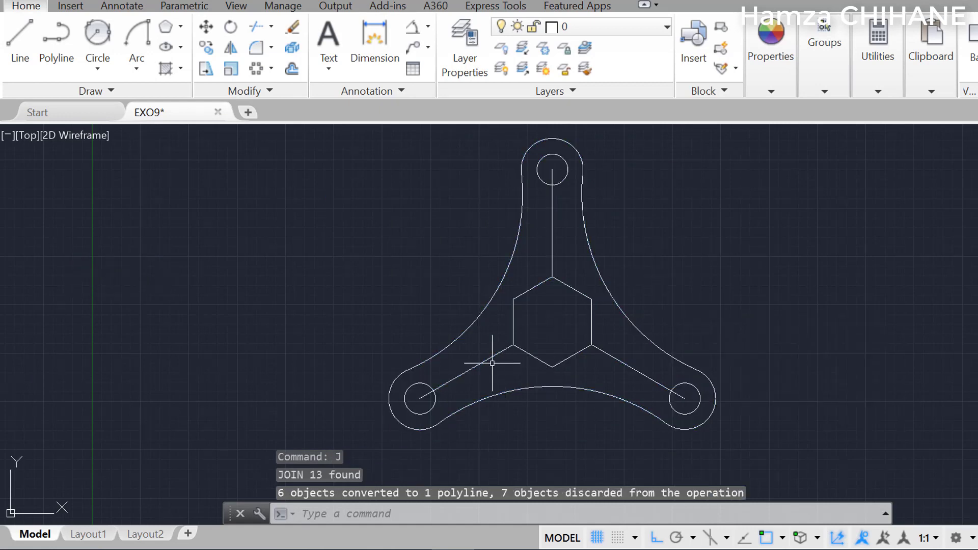
# With Ortho off, stretch the inner end of the lower-left arm's centerline to the center of the hexagon
pyautogui.click(510, 347)
pyautogui.click(513, 345)
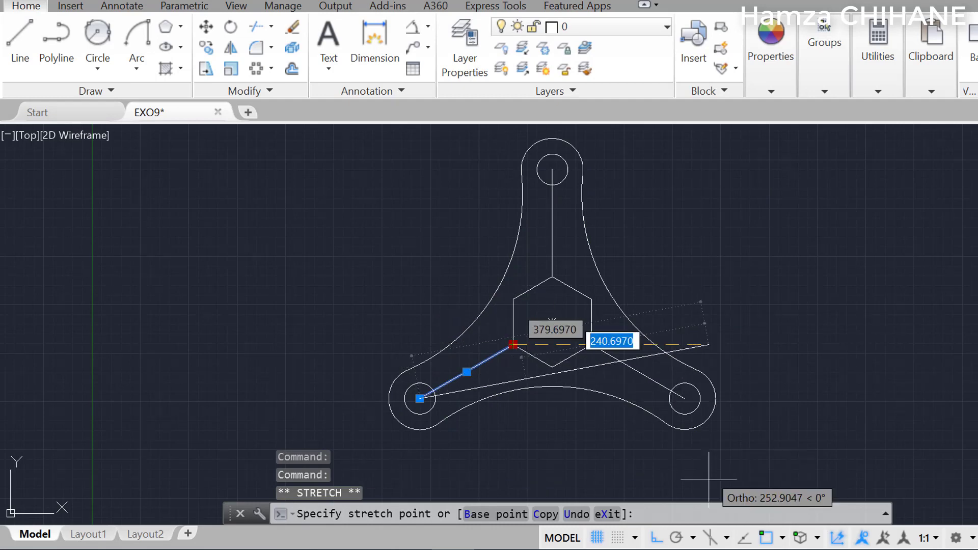
pyautogui.click(657, 540)
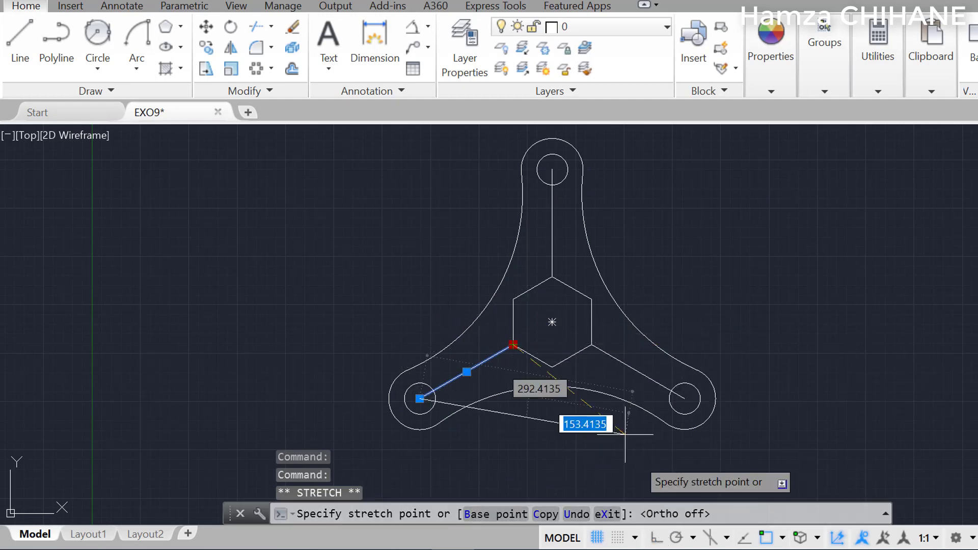
pyautogui.click(552, 321)
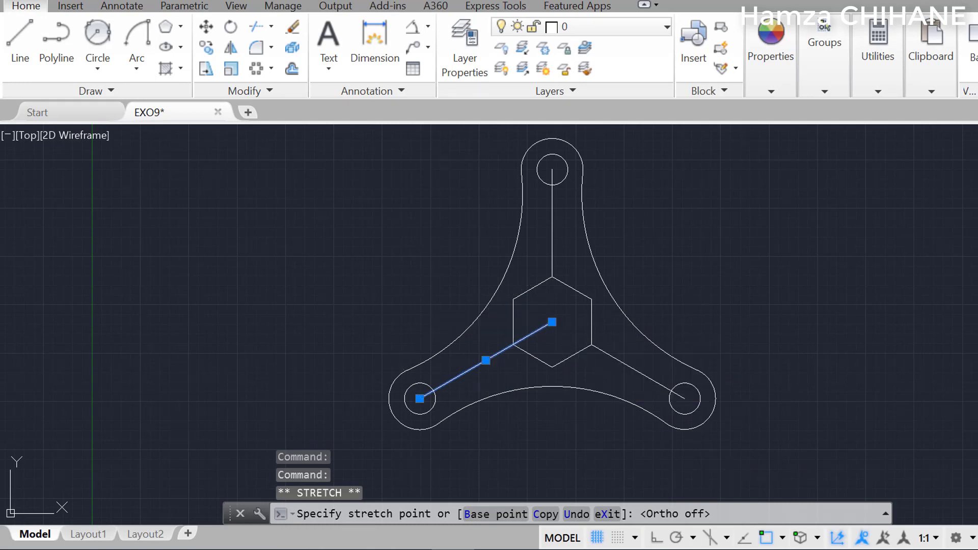
pyautogui.press('Escape')
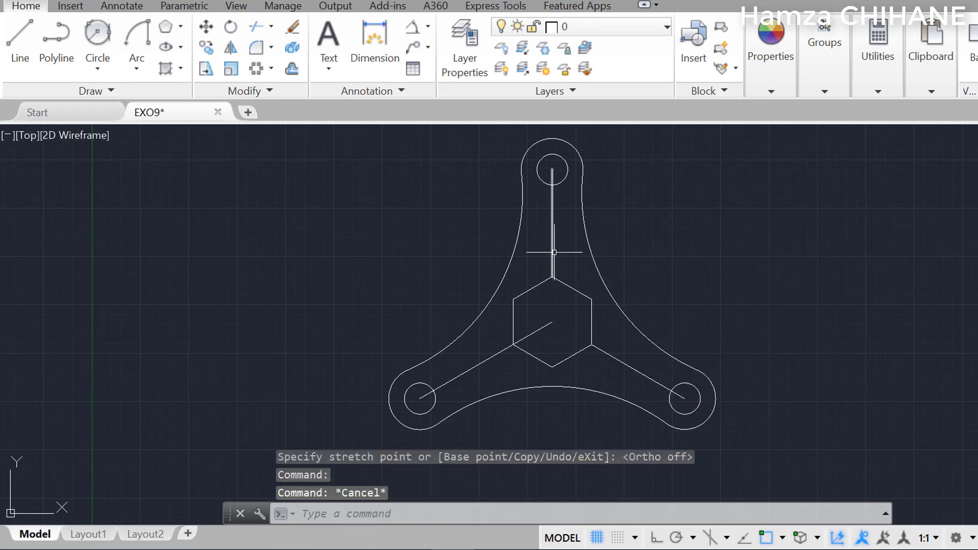
# Stretch the inner ends of the top and lower-right arms' centerlines to the hexagon's center
pyautogui.click(553, 252)
pyautogui.click(552, 277)
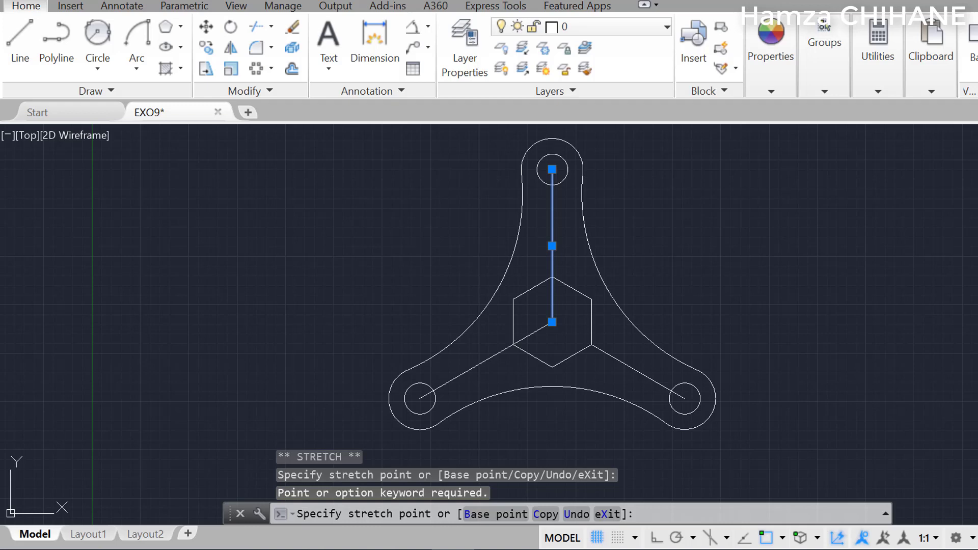
pyautogui.click(553, 322)
pyautogui.press('Escape')
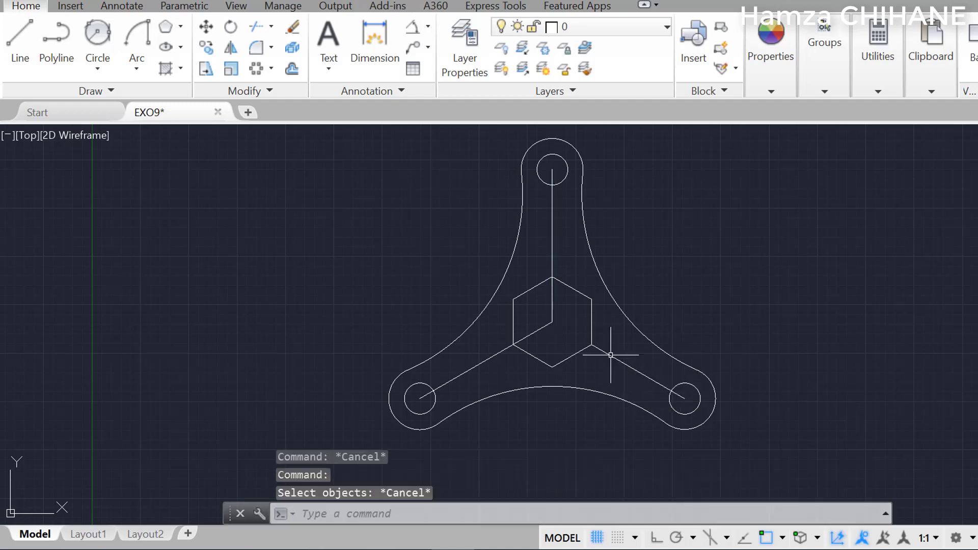
pyautogui.click(611, 355)
pyautogui.click(592, 345)
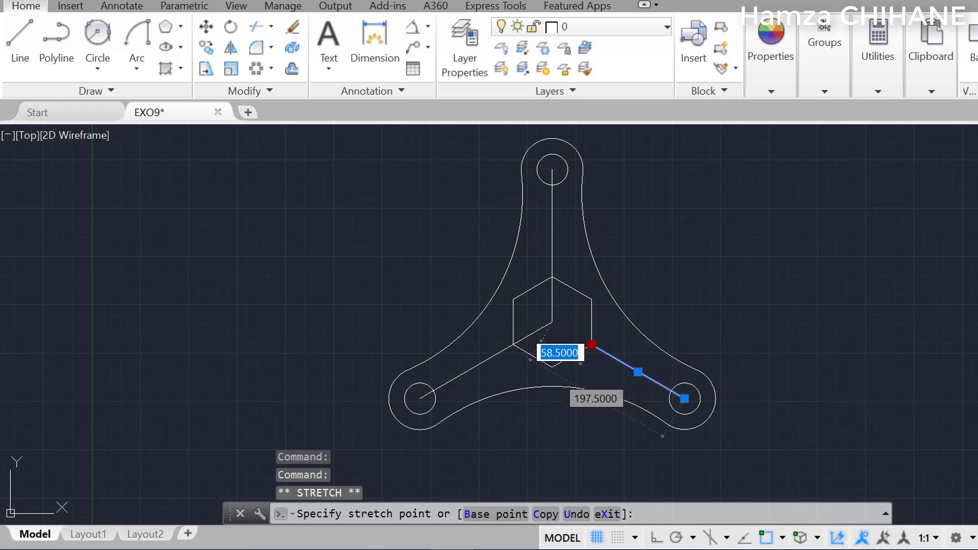
pyautogui.click(552, 322)
pyautogui.press('Escape')
# Select the three centerlines where they meet and move them to the Axis layer
pyautogui.click(571, 301)
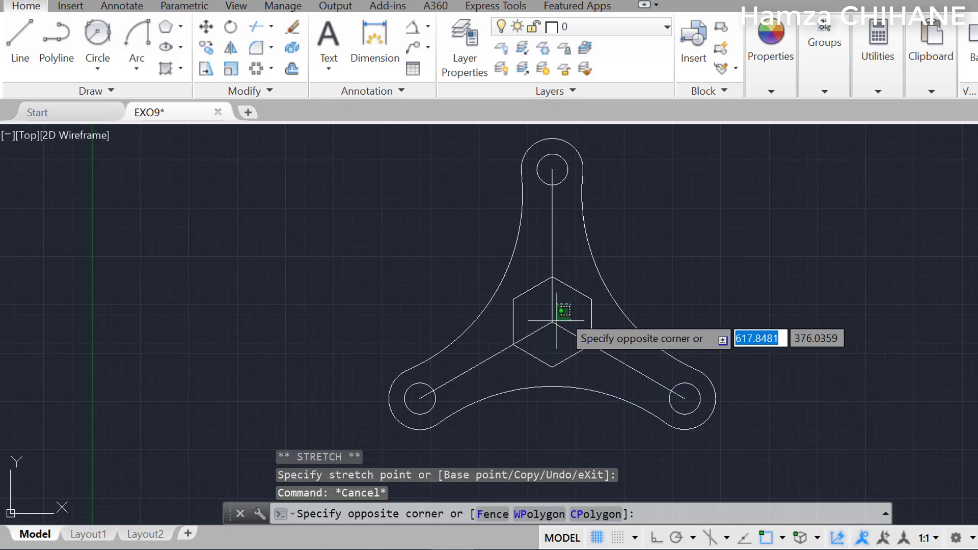
pyautogui.click(545, 328)
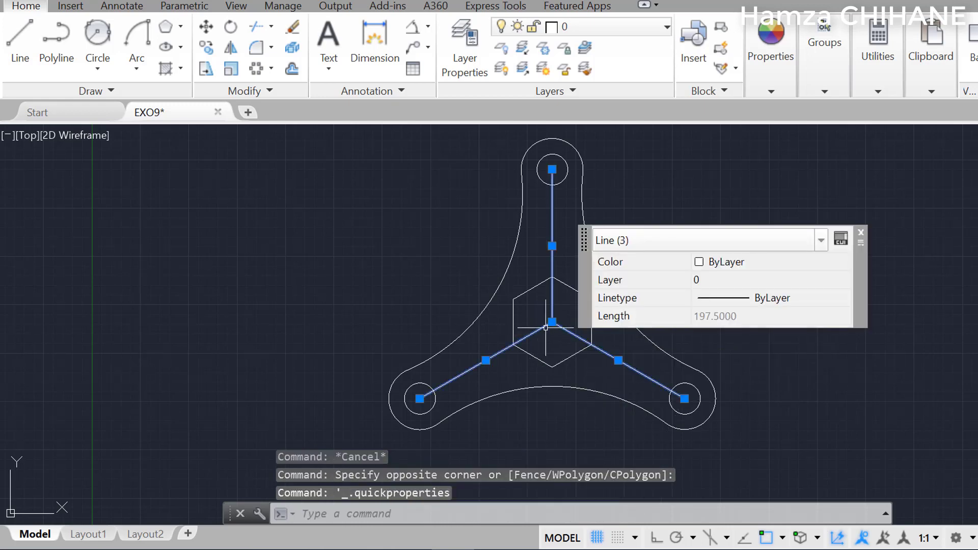
pyautogui.click(616, 26)
pyautogui.click(588, 70)
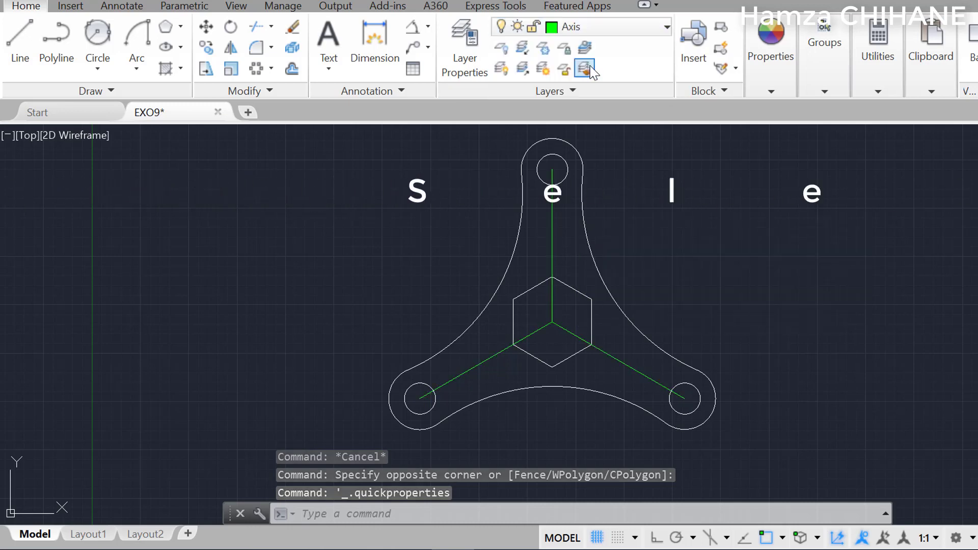
# Set the linetype scale of the three centerlines to 20 in their properties, leaving nothing selected
pyautogui.rightClick(552, 246)
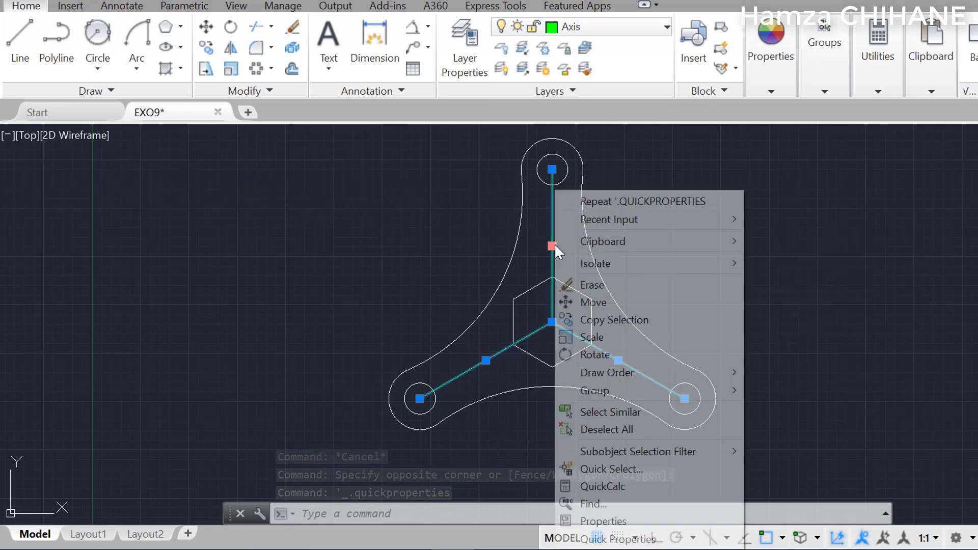
pyautogui.click(666, 521)
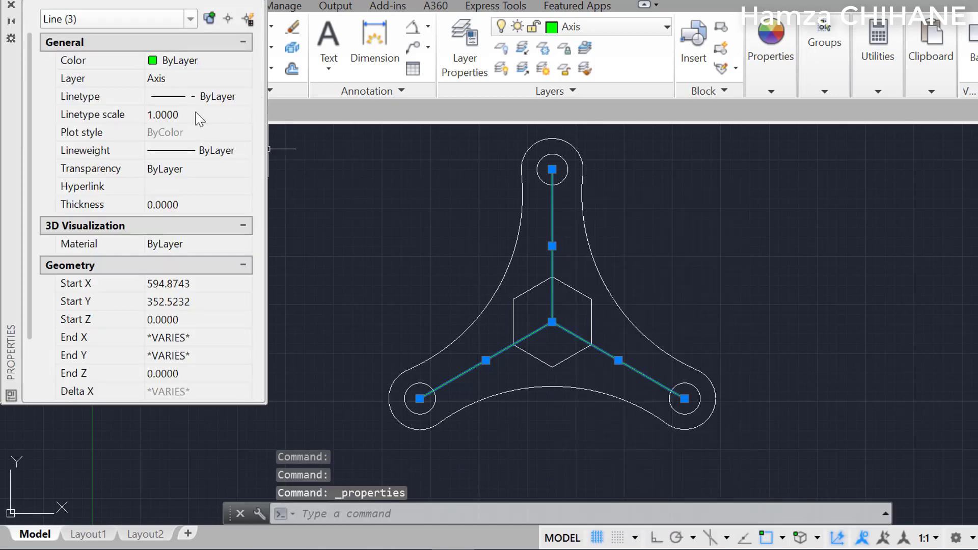
pyautogui.click(197, 118)
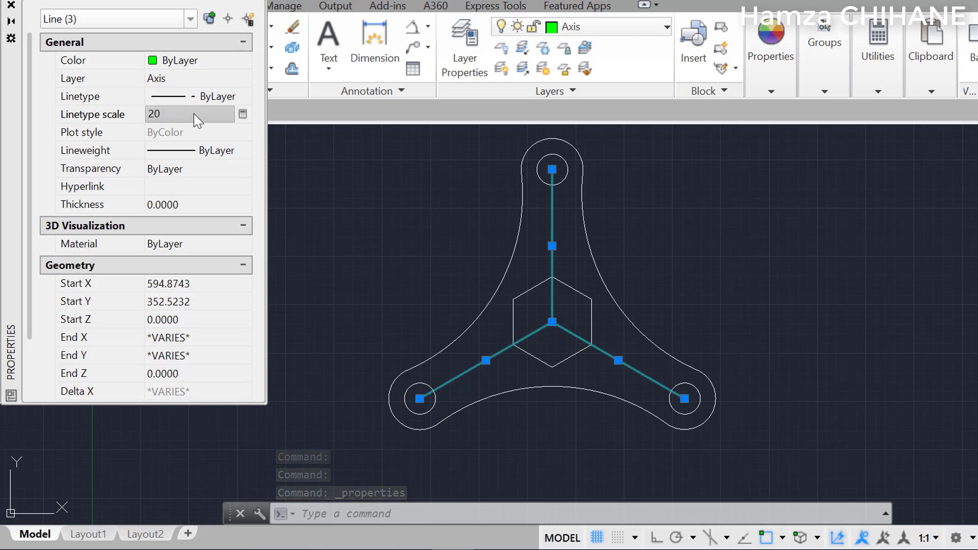
pyautogui.write('20.0000')
pyautogui.press('Return')
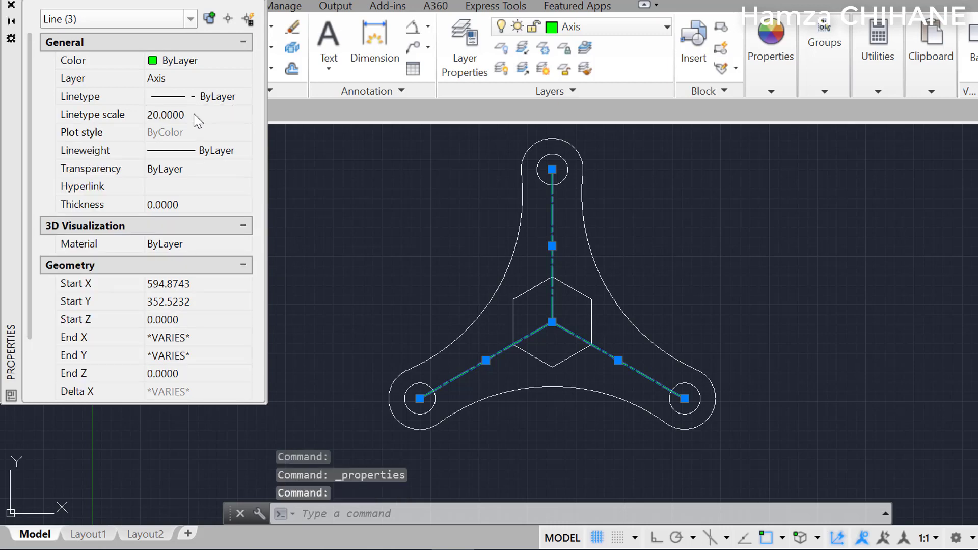
pyautogui.click(12, 5)
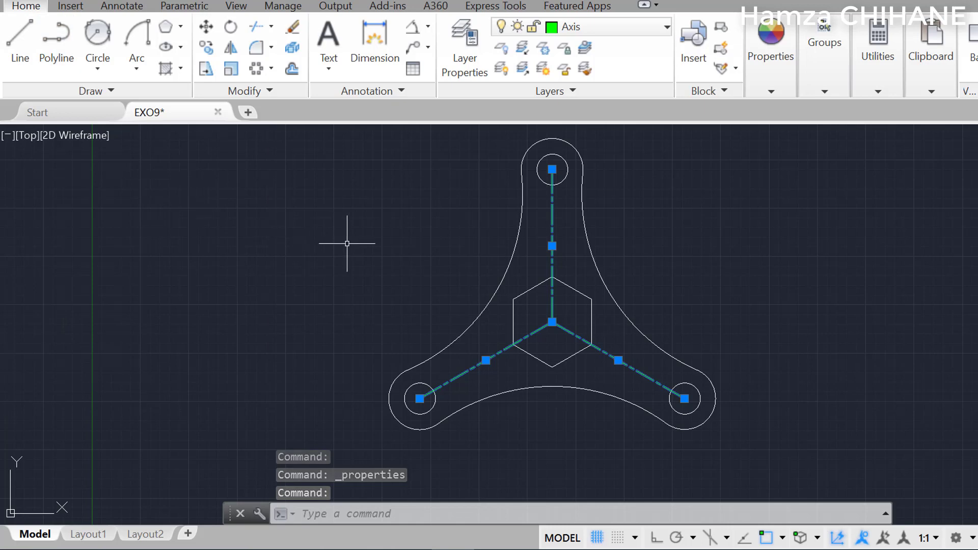
pyautogui.press('Escape')
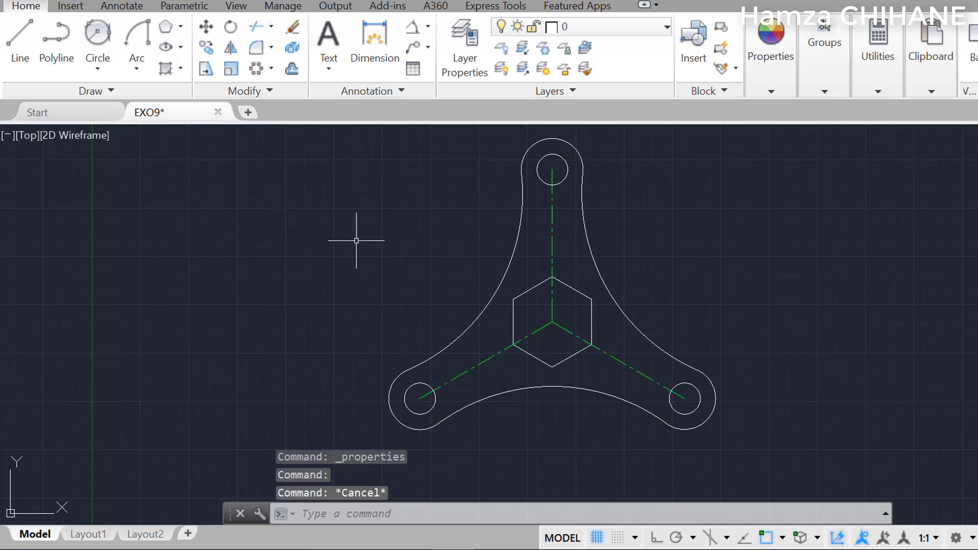
# Open the Standard dimension style for modification and review the color settings of its dimension lines and extension lines
pyautogui.scroll(2, 367, 238)
pyautogui.scroll(-2, 372, 234)
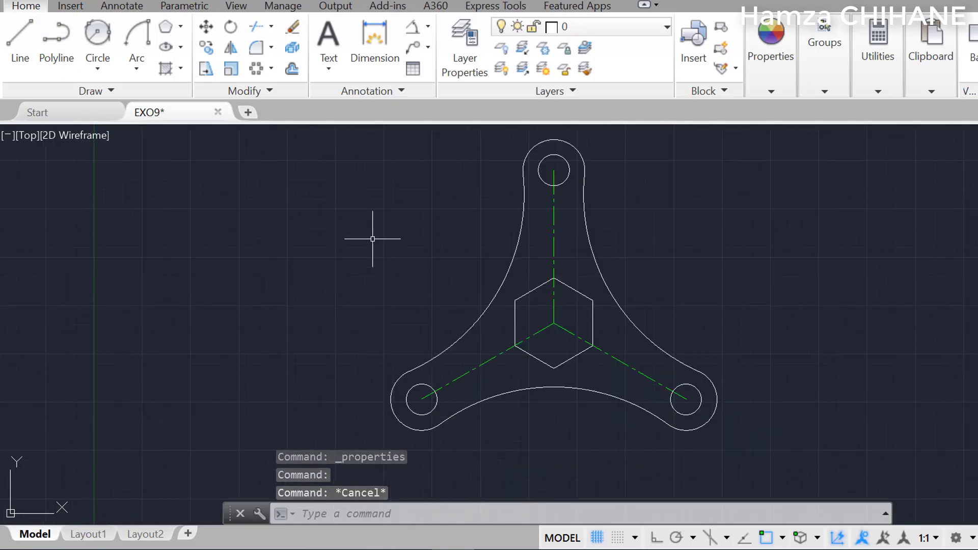
pyautogui.moveTo(695, 220); pyautogui.dragTo(674, 253, button='middle')
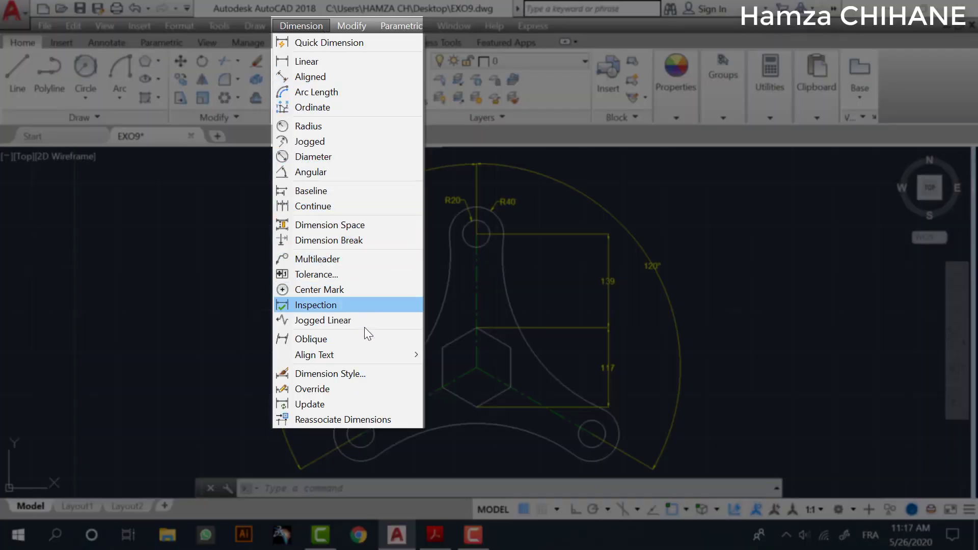
pyautogui.click(386, 375)
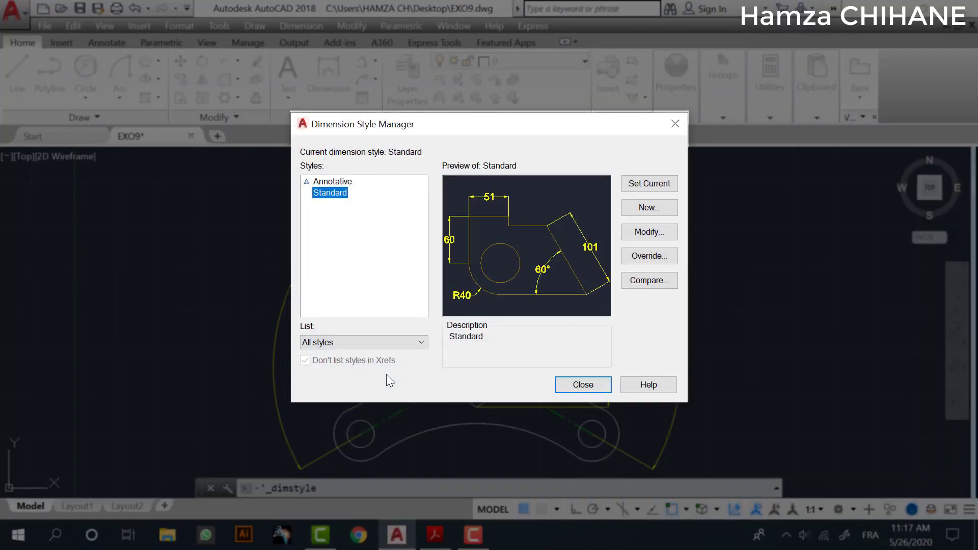
pyautogui.click(661, 231)
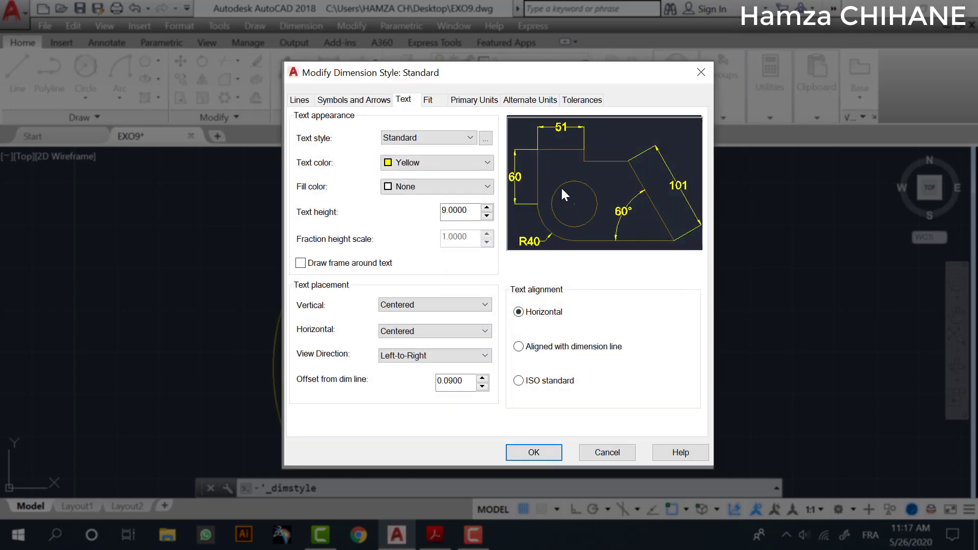
pyautogui.click(300, 100)
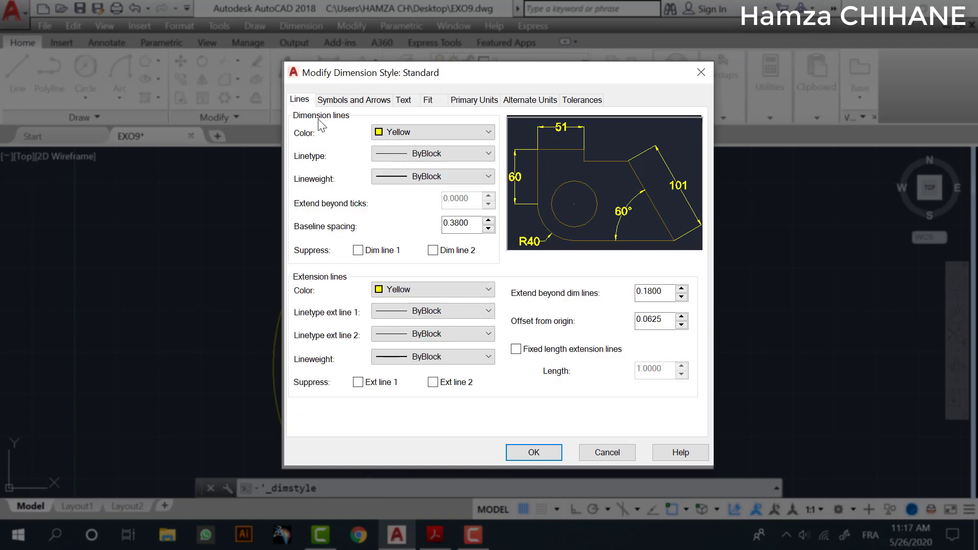
pyautogui.click(421, 130)
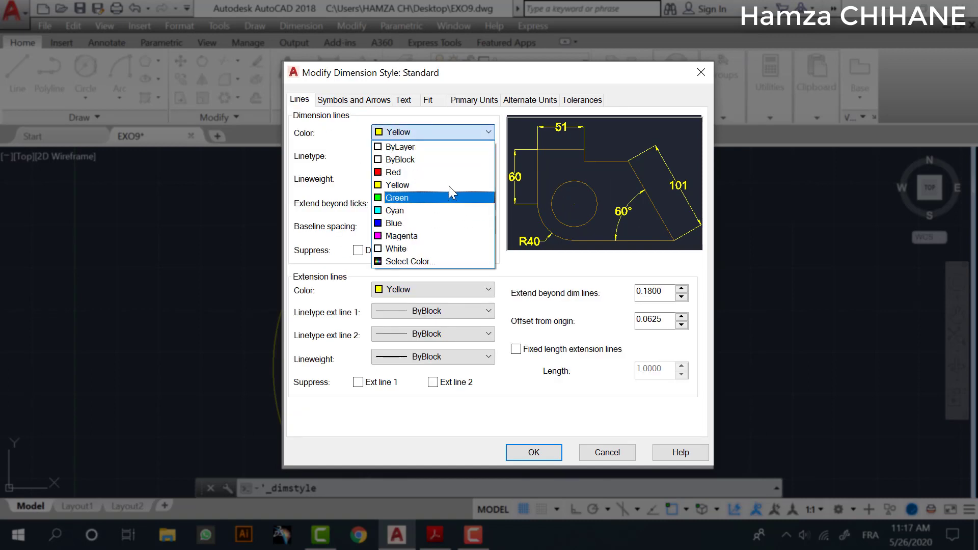
pyautogui.click(329, 159)
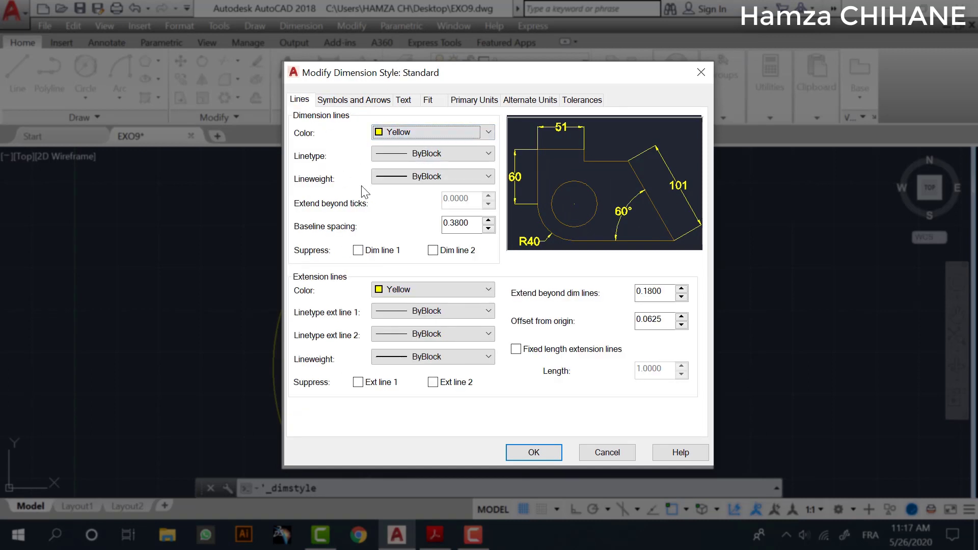
pyautogui.click(428, 285)
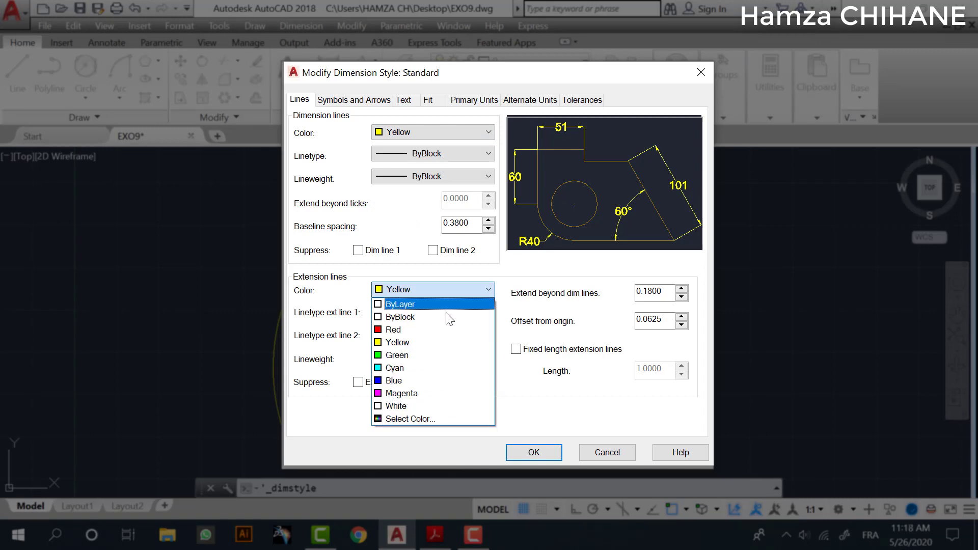
pyautogui.click(340, 289)
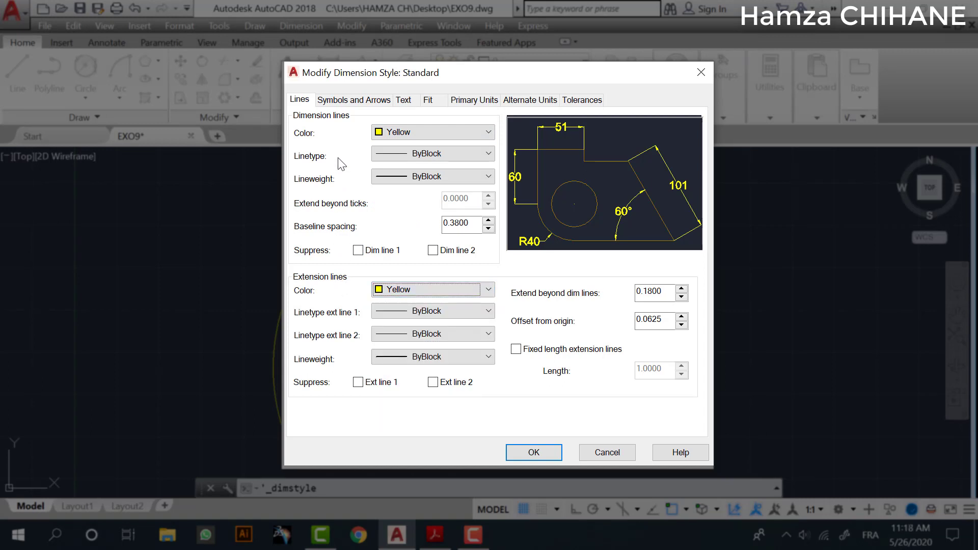
# Review the Standard style's arrow, text, fit and primary unit settings, accept them and close the dimension style manager
pyautogui.click(346, 100)
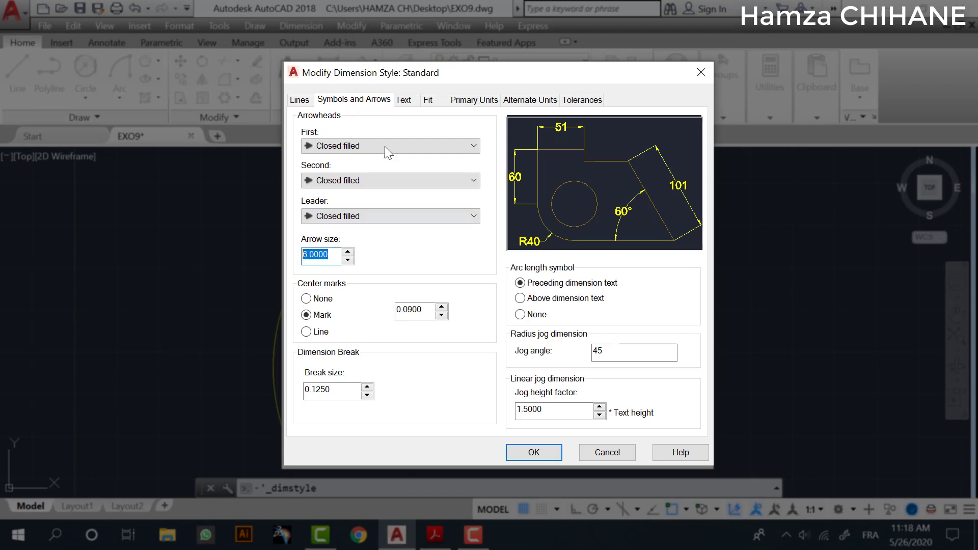
pyautogui.click(407, 100)
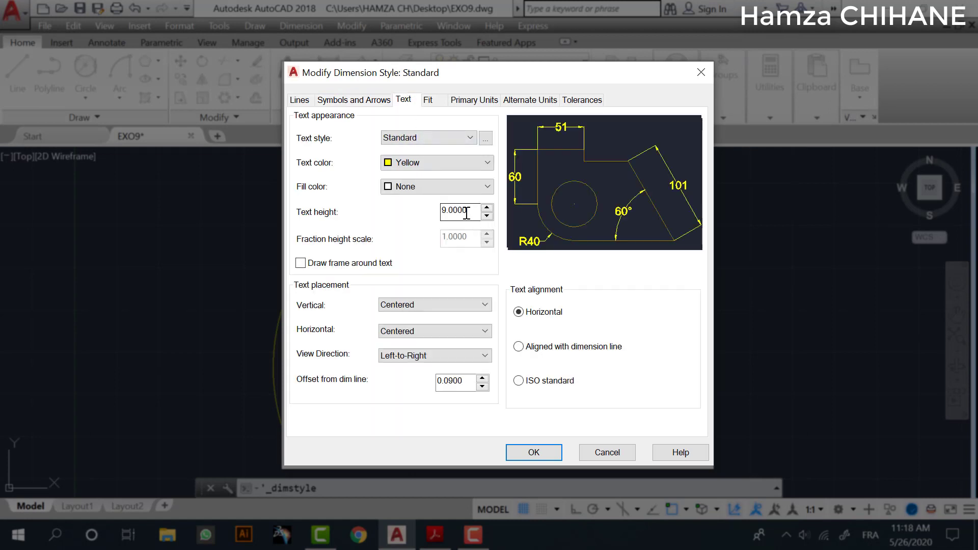
pyautogui.click(425, 160)
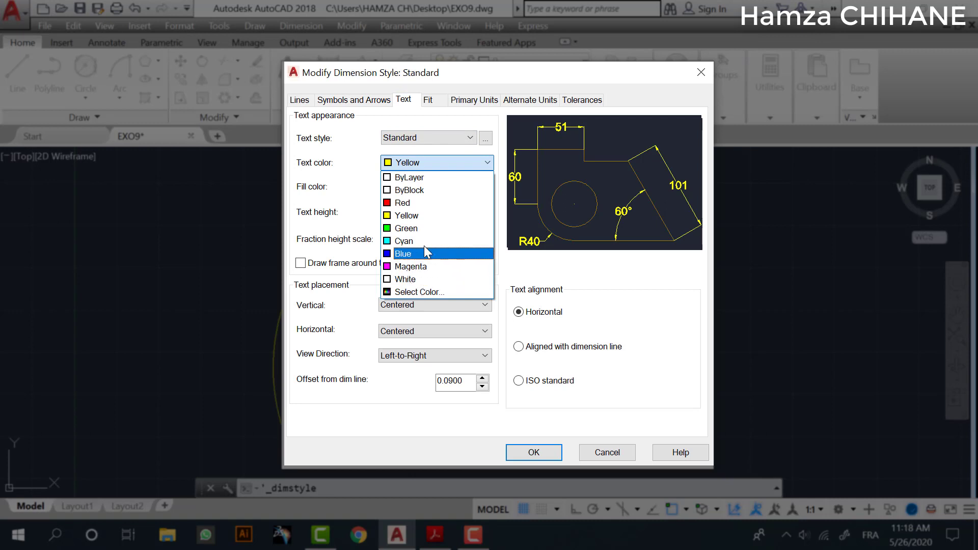
pyautogui.click(369, 136)
pyautogui.click(428, 100)
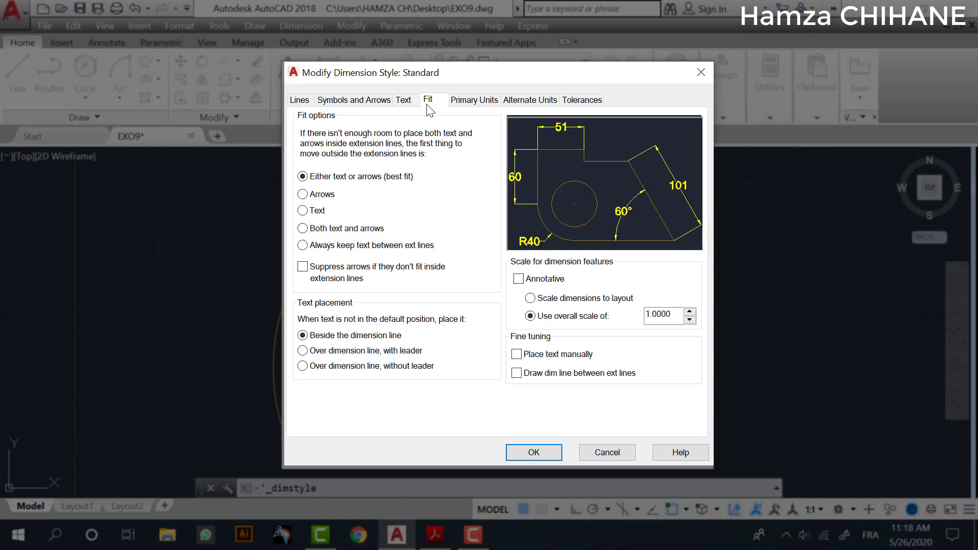
pyautogui.click(465, 101)
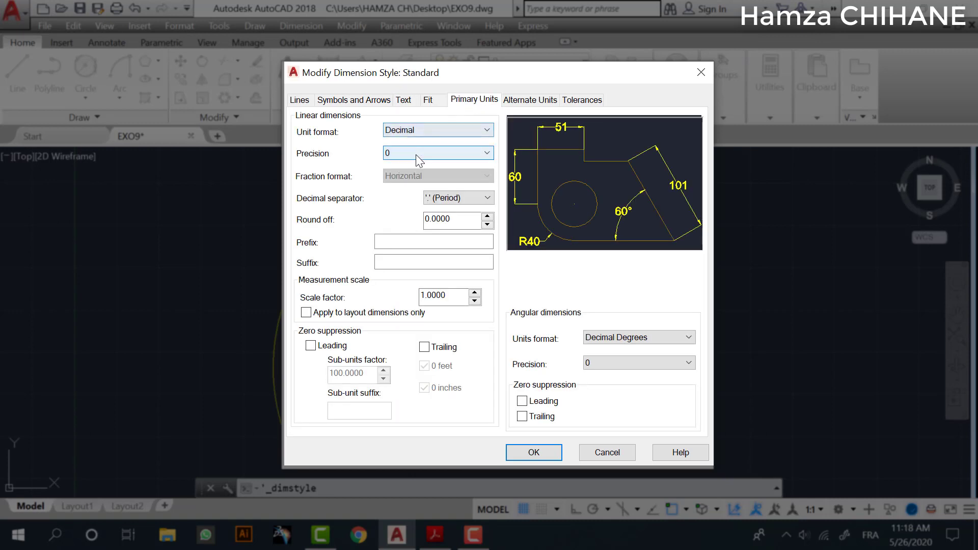
pyautogui.click(416, 154)
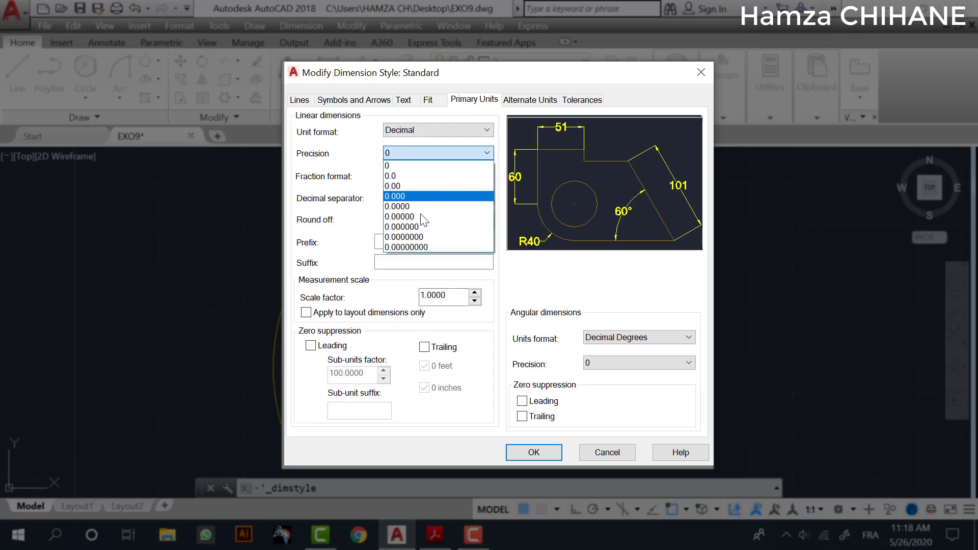
pyautogui.click(351, 138)
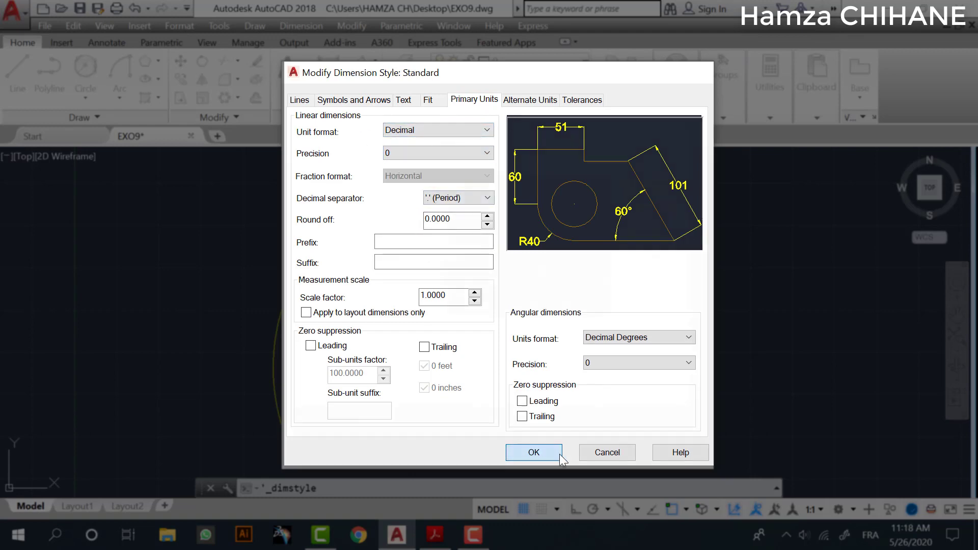
pyautogui.click(533, 452)
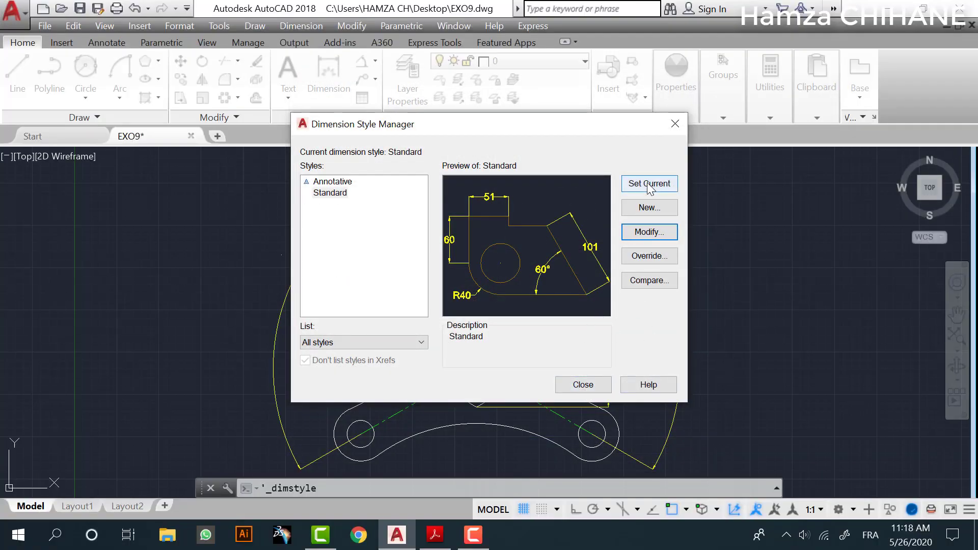
pyautogui.click(581, 386)
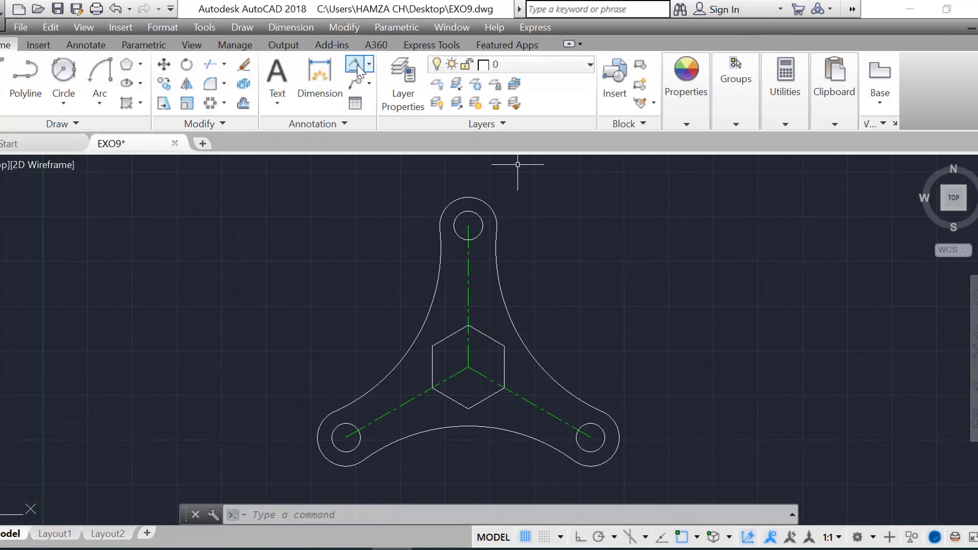
pyautogui.click(355, 65)
pyautogui.scroll(5, 474, 209)
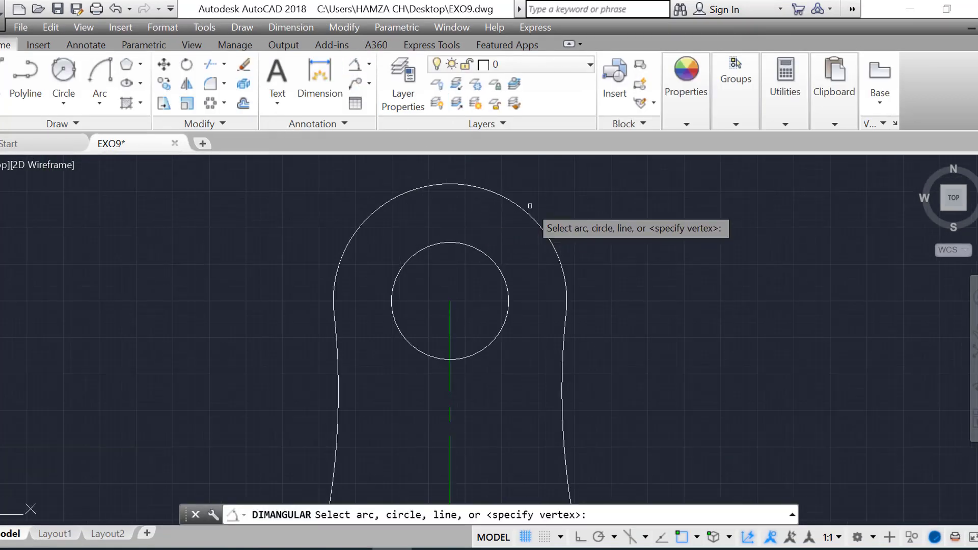
pyautogui.click(527, 212)
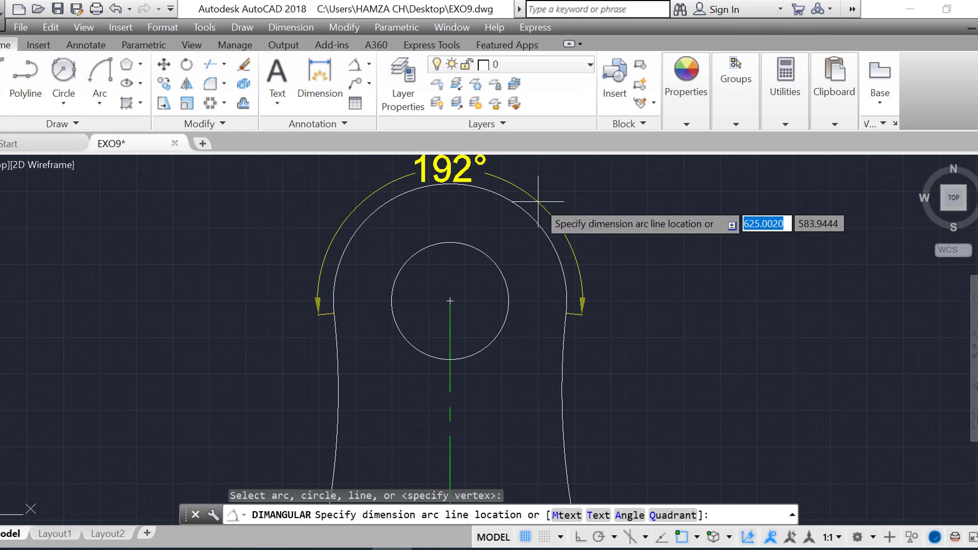
pyautogui.press('Escape')
# Add radius dimensions to the top arm's outer end arc and its hole, placing both labels above the arm
pyautogui.click(369, 65)
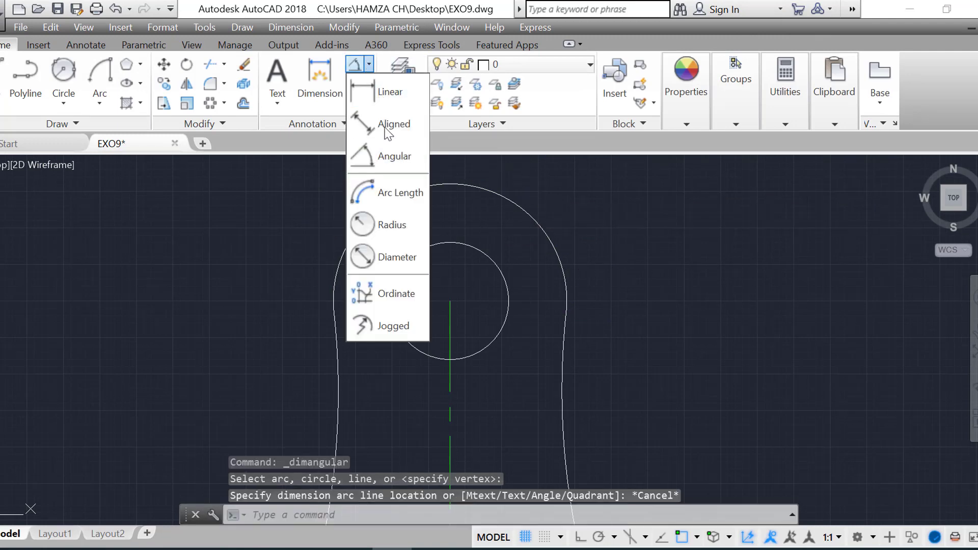
pyautogui.click(394, 225)
pyautogui.moveTo(515, 192)
pyautogui.mouseDown(button='middle')
pyautogui.moveTo(557, 244)
pyautogui.moveTo(535, 287)
pyautogui.mouseUp(button='middle')
pyautogui.click(530, 288)
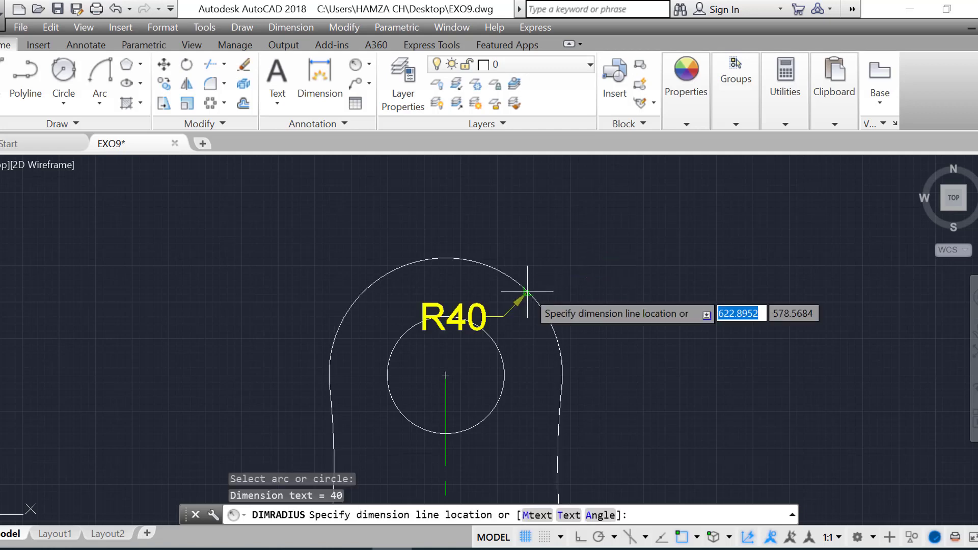
pyautogui.click(535, 234)
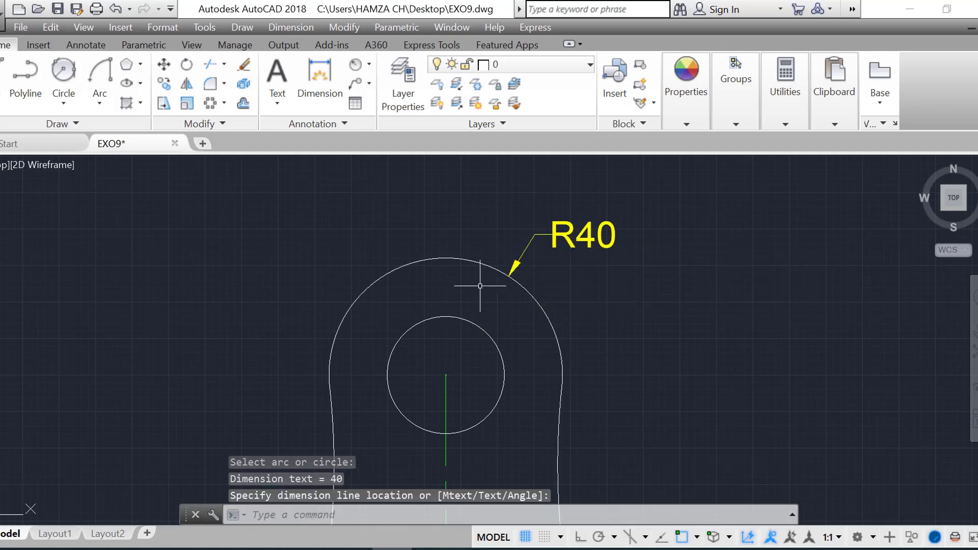
pyautogui.click(414, 322)
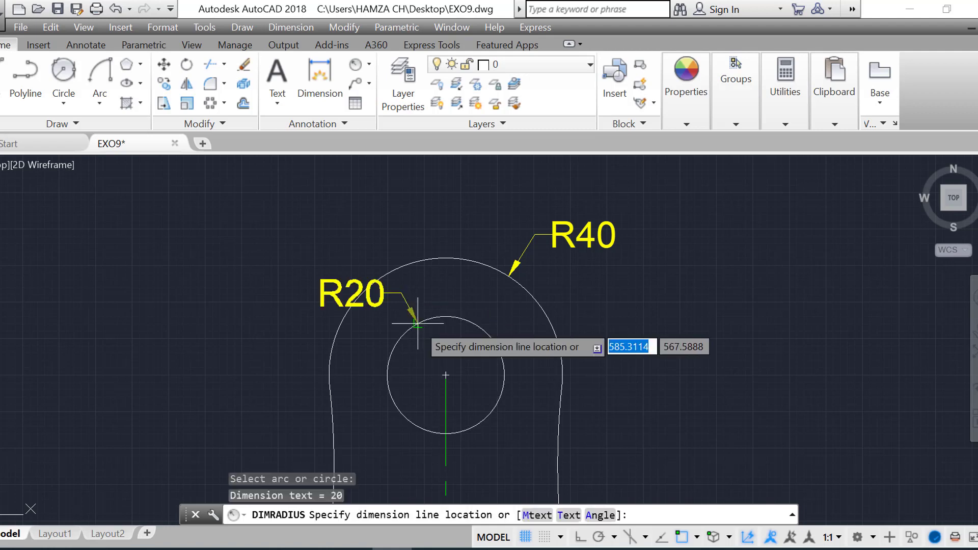
pyautogui.click(400, 225)
# Dimension the radius of the concave arc joining the top and lower-left arms, placing the label outside the outline
pyautogui.scroll(-4, 509, 265)
pyautogui.moveTo(652, 324); pyautogui.dragTo(653, 251, button='middle')
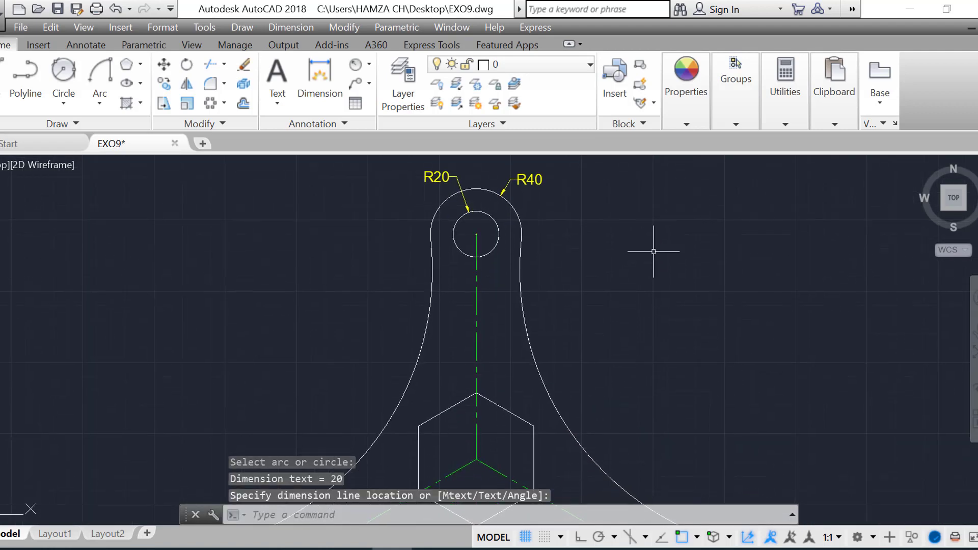
pyautogui.click(355, 65)
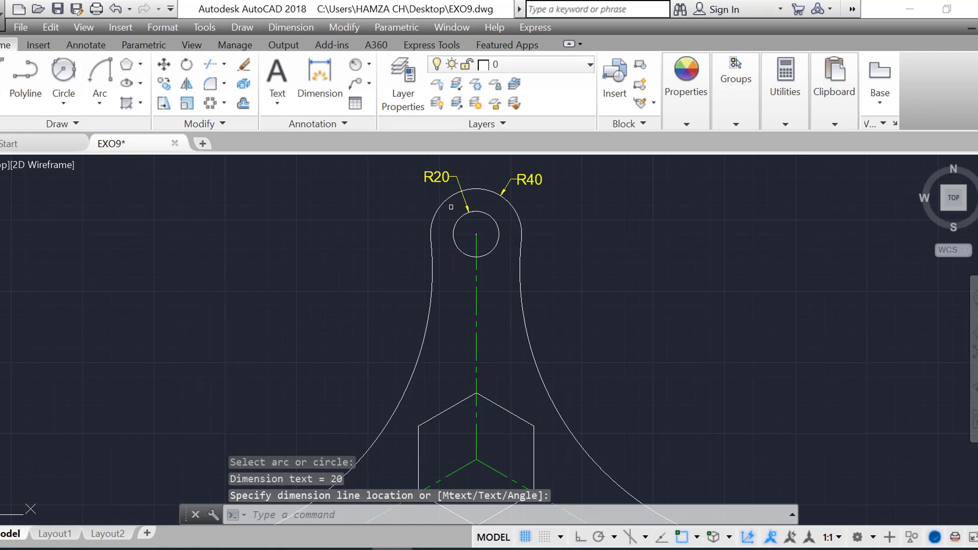
pyautogui.click(396, 414)
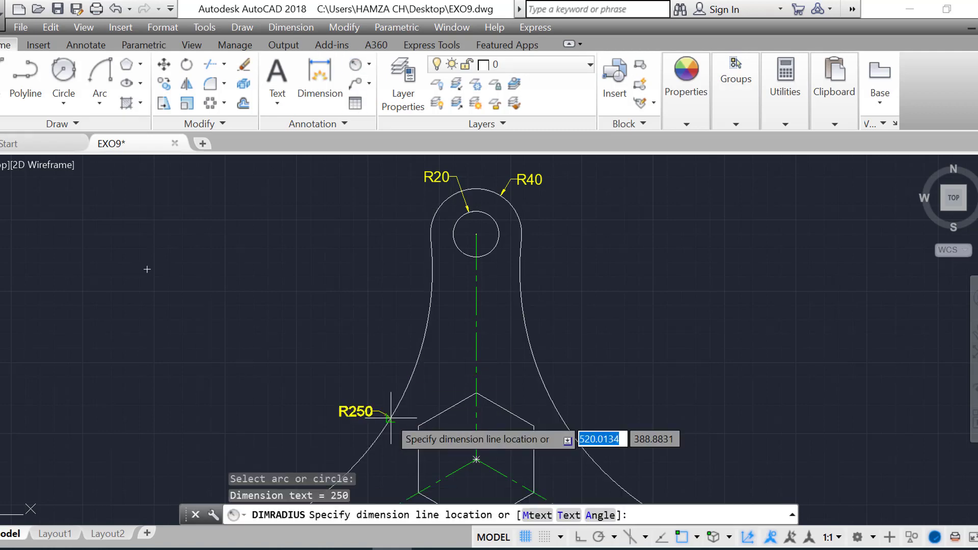
pyautogui.click(338, 401)
# Add a vertical linear dimension between the hexagon's top and bottom vertices, placing the dimension line to the right of the hexagon
pyautogui.scroll(-5, 520, 365)
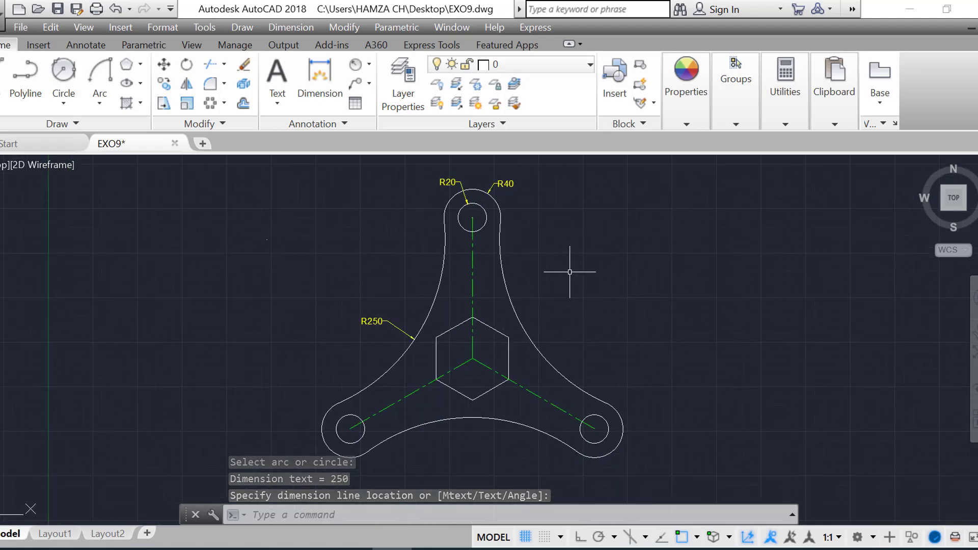
pyautogui.click(369, 64)
pyautogui.click(376, 84)
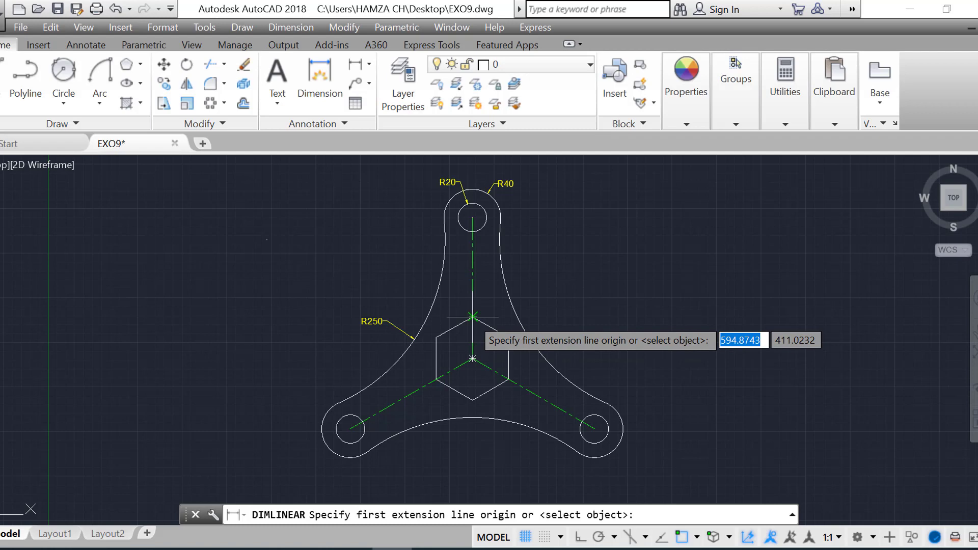
pyautogui.click(473, 316)
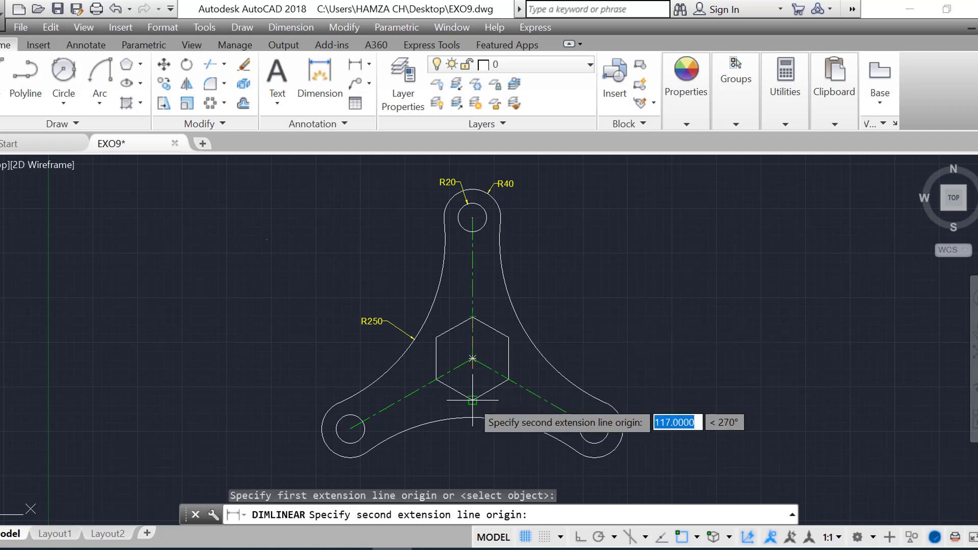
pyautogui.click(473, 400)
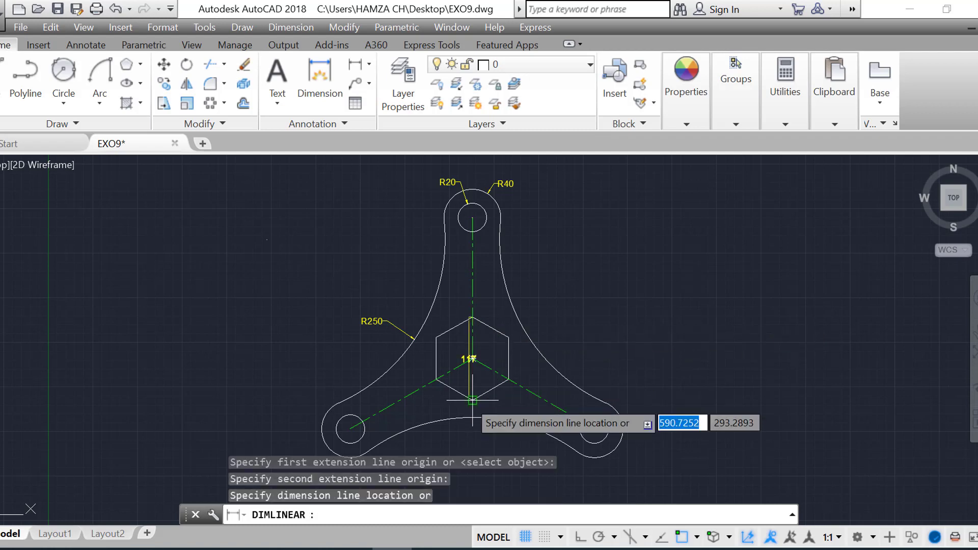
pyautogui.click(611, 395)
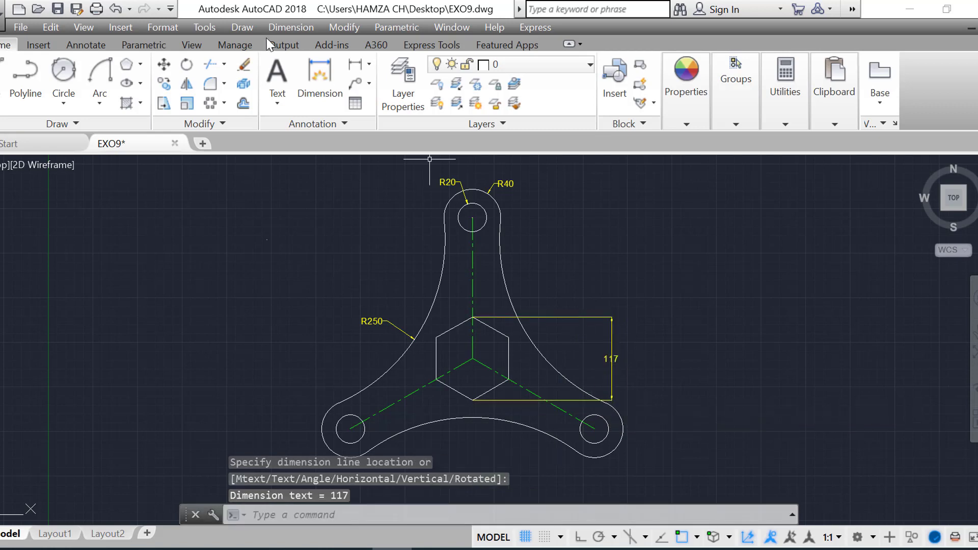
# Continue the hexagon's vertical dimension through its top vertex up to the center of the top arm's hole
pyautogui.click(267, 29)
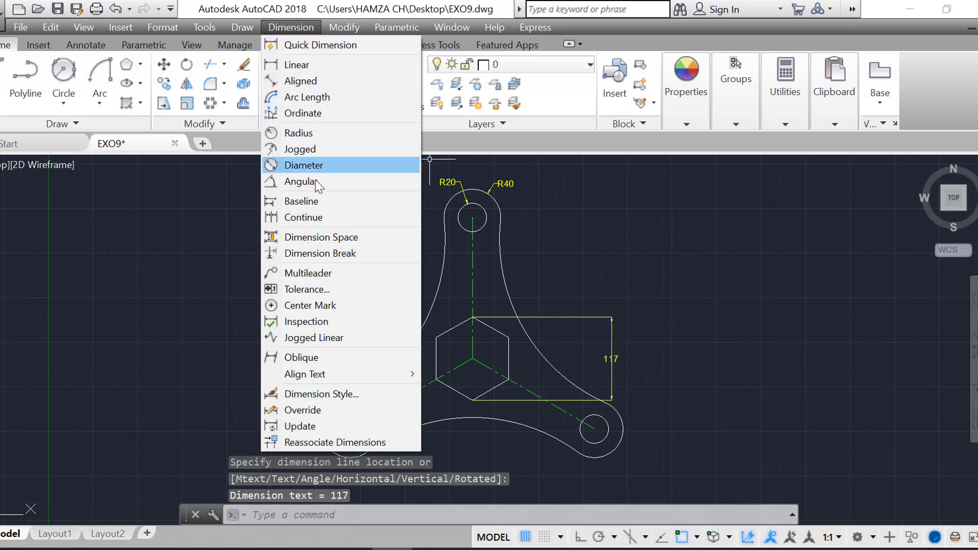
pyautogui.click(346, 217)
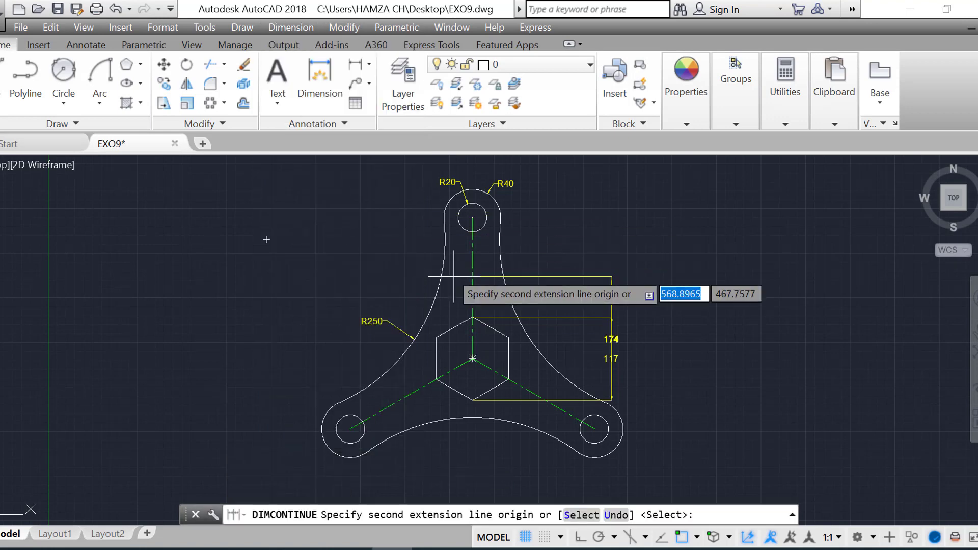
pyautogui.click(472, 317)
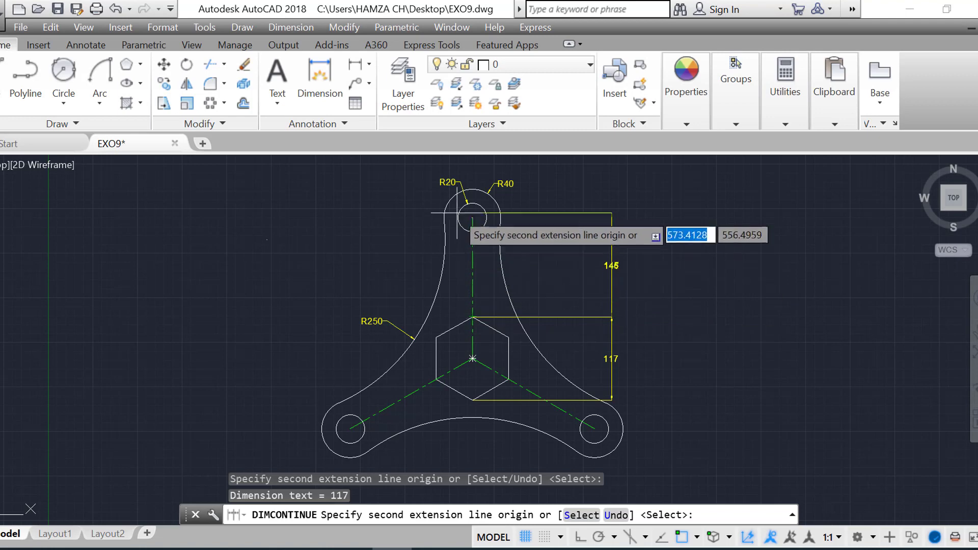
pyautogui.click(473, 218)
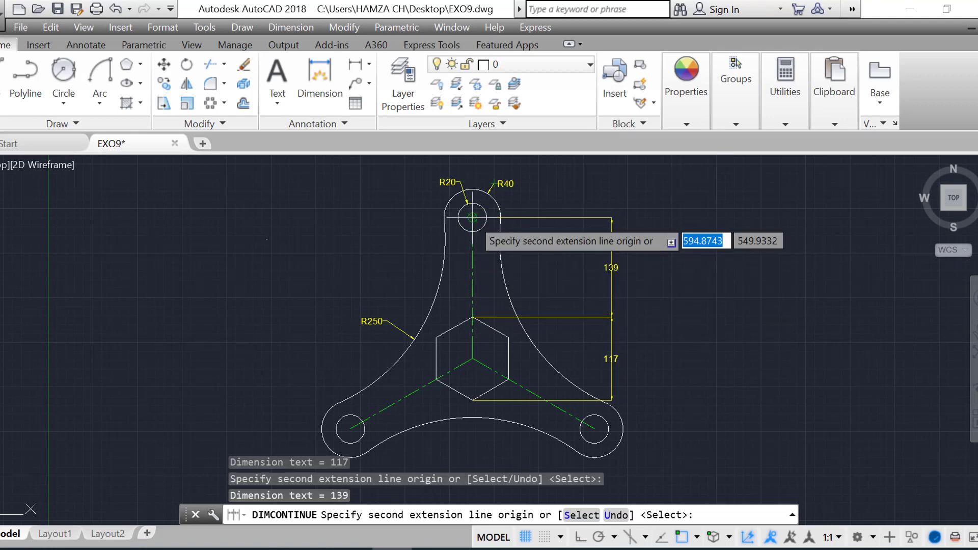
pyautogui.press('Escape')
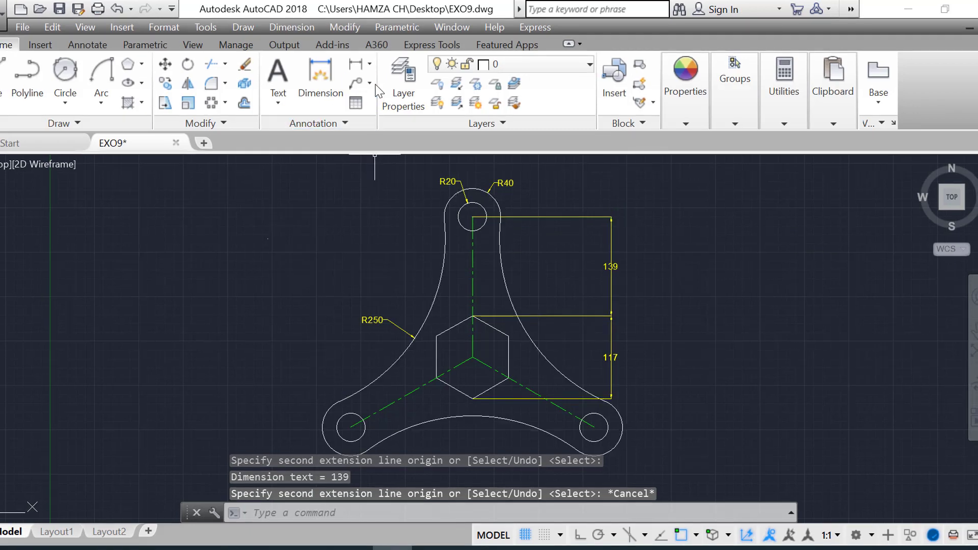
# Add an angular dimension between the lower-right and top centerlines, placing its arc outside the part's outline
pyautogui.click(370, 64)
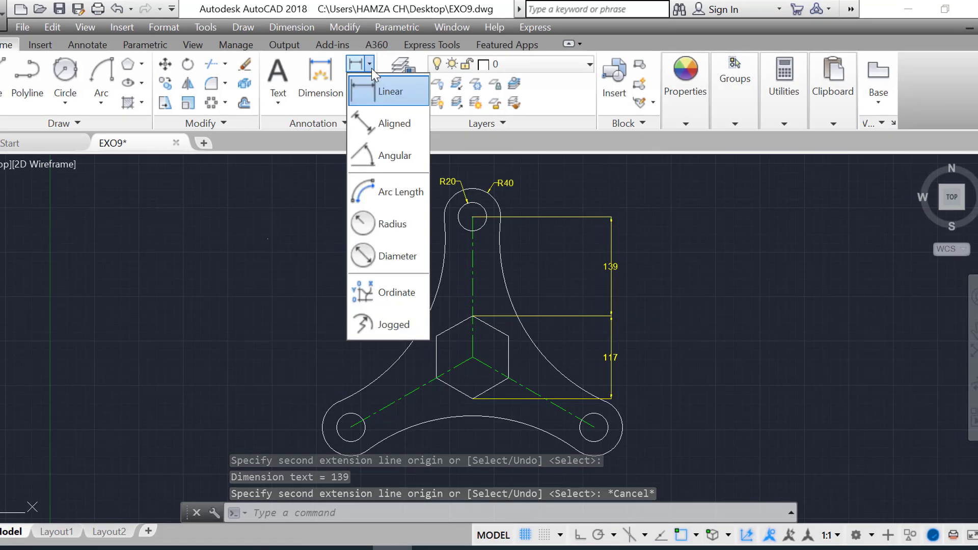
pyautogui.click(392, 157)
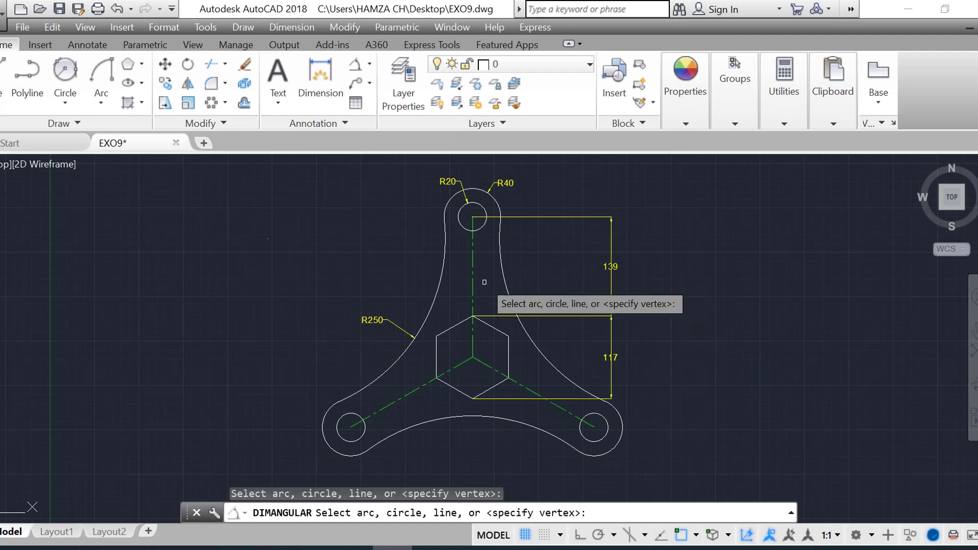
pyautogui.click(526, 386)
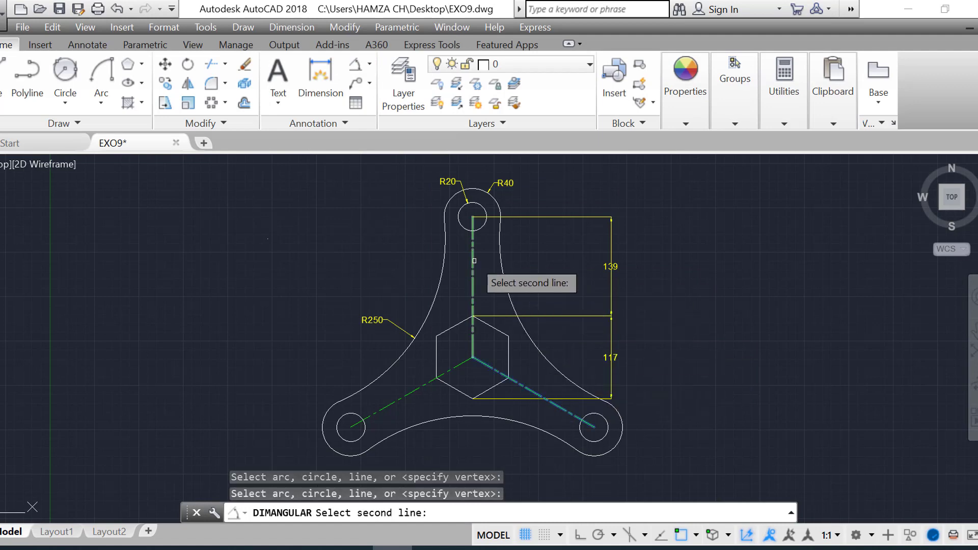
pyautogui.click(473, 262)
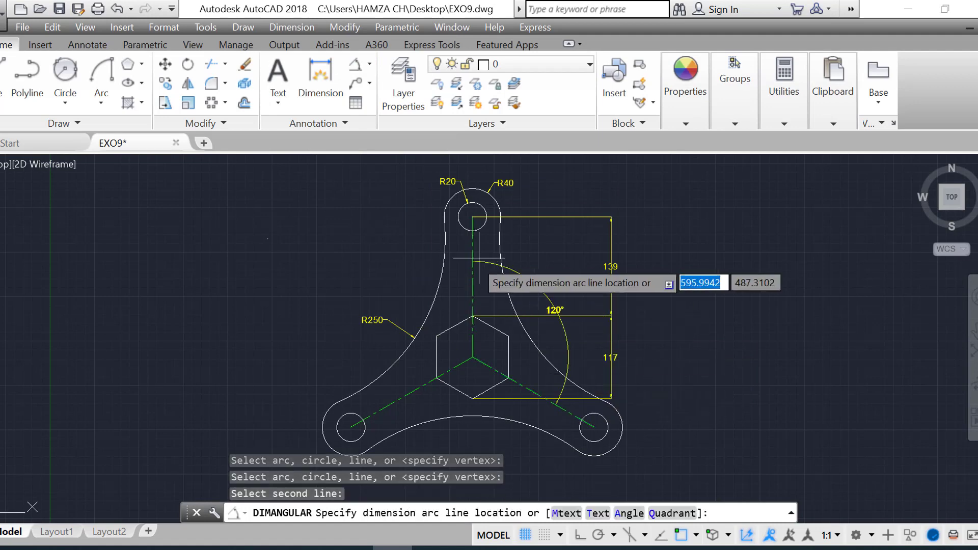
pyautogui.click(622, 204)
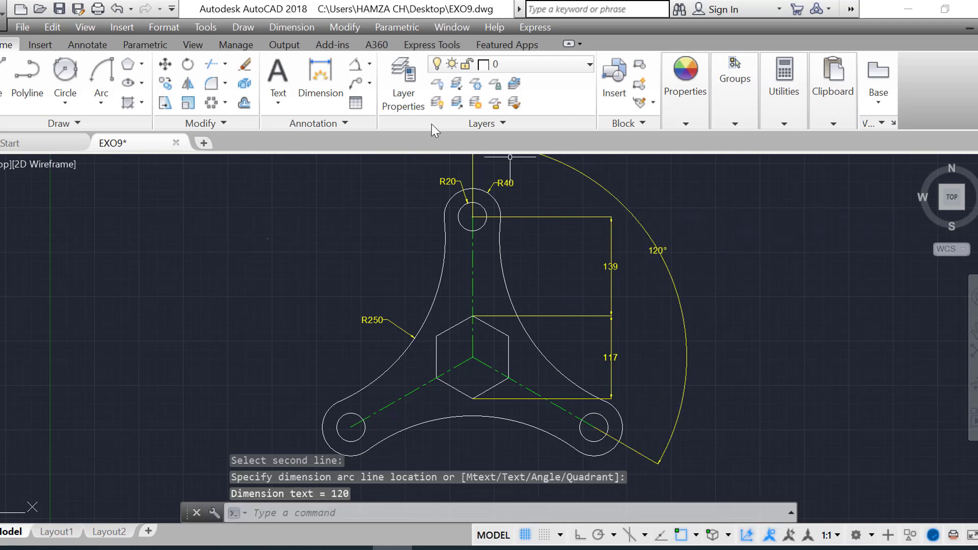
# Add a matching angular dimension between the top and lower-left centerlines, with its arc outside the outline
pyautogui.click(289, 28)
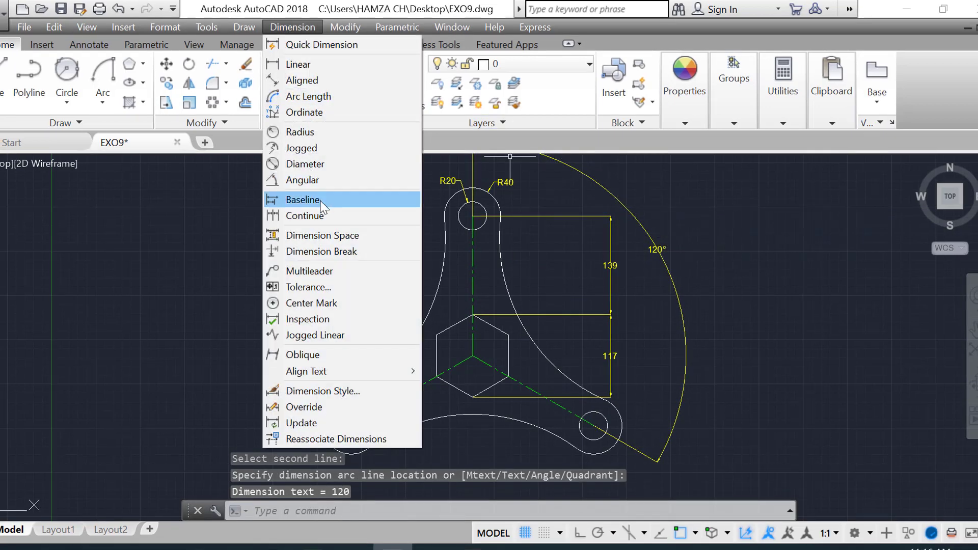
pyautogui.click(323, 215)
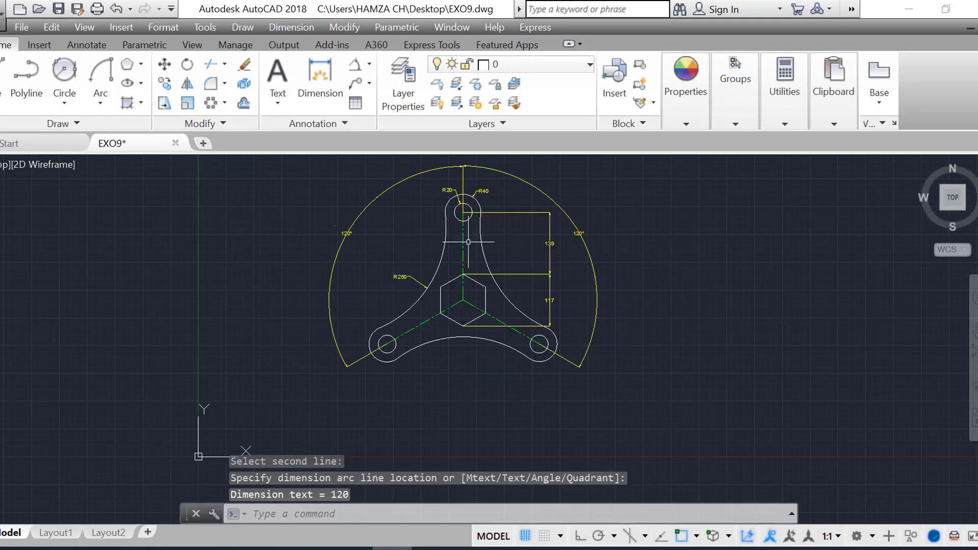
pyautogui.scroll(2, 495, 253)
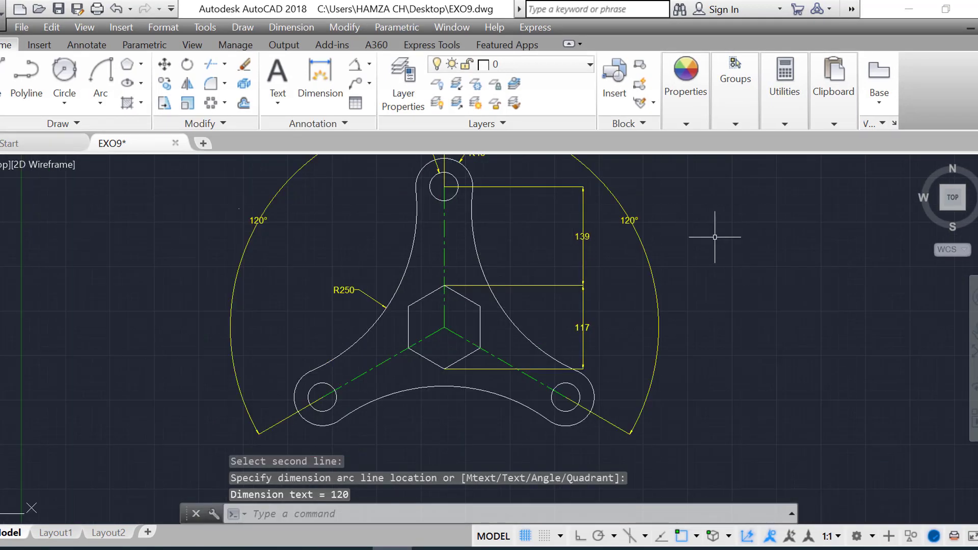
pyautogui.moveTo(715, 237)
pyautogui.mouseDown(button='middle')
pyautogui.moveTo(744, 302)
pyautogui.moveTo(735, 301)
pyautogui.mouseUp(button='middle')
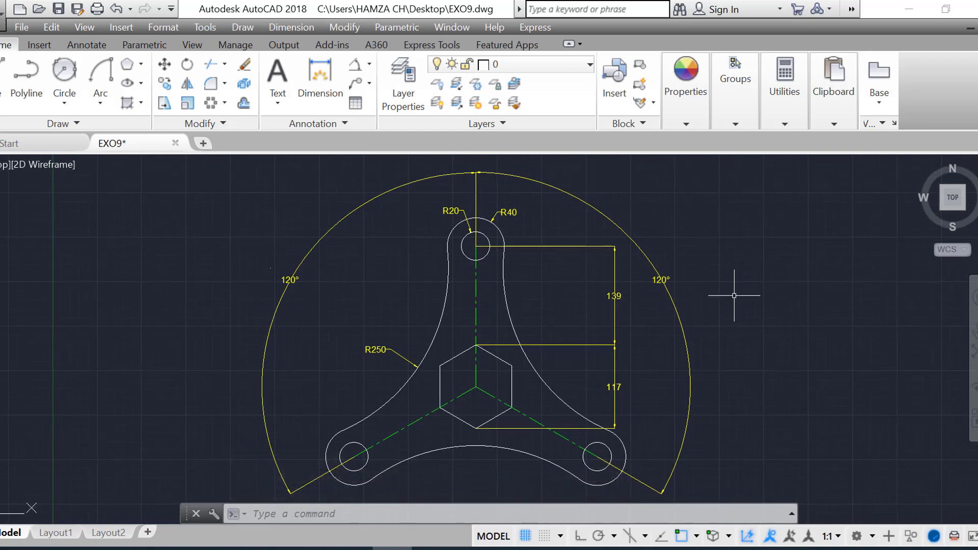